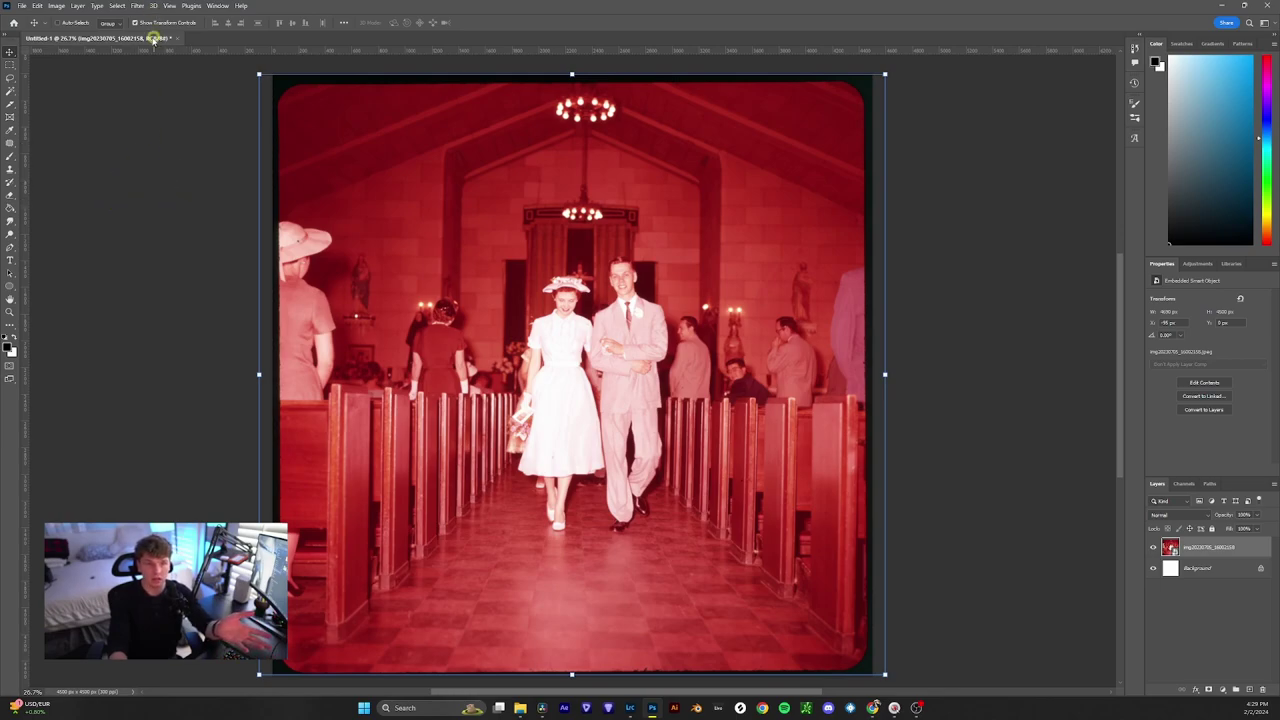
# Apply the Neural Filters Colorize filter with auto colour to the red-cast wedding photo.
pyautogui.click(137, 6)
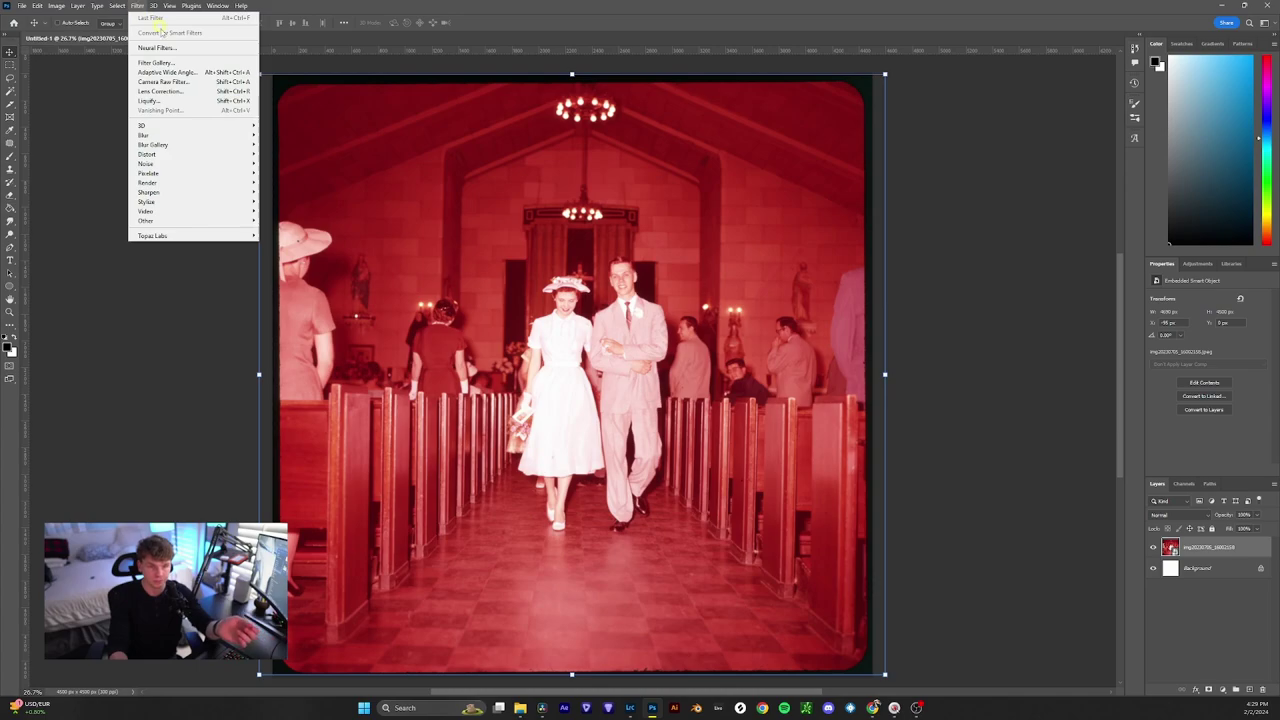
pyautogui.click(153, 47)
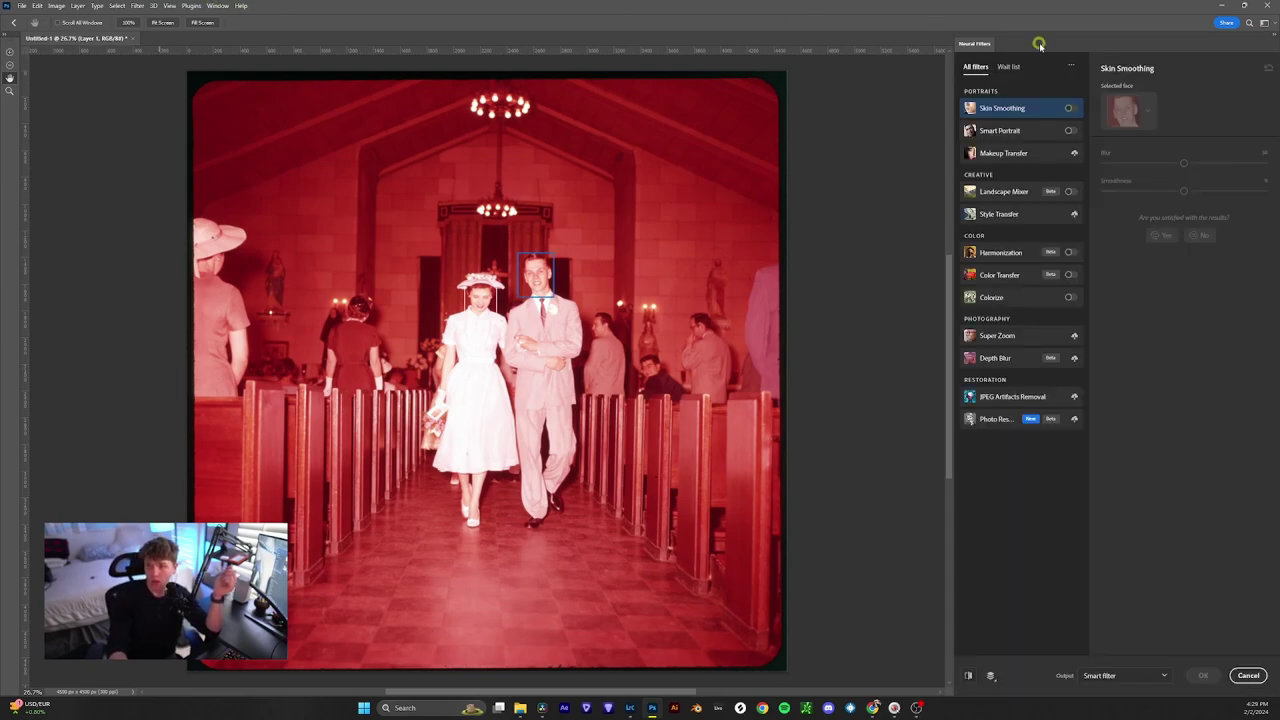
pyautogui.click(1066, 298)
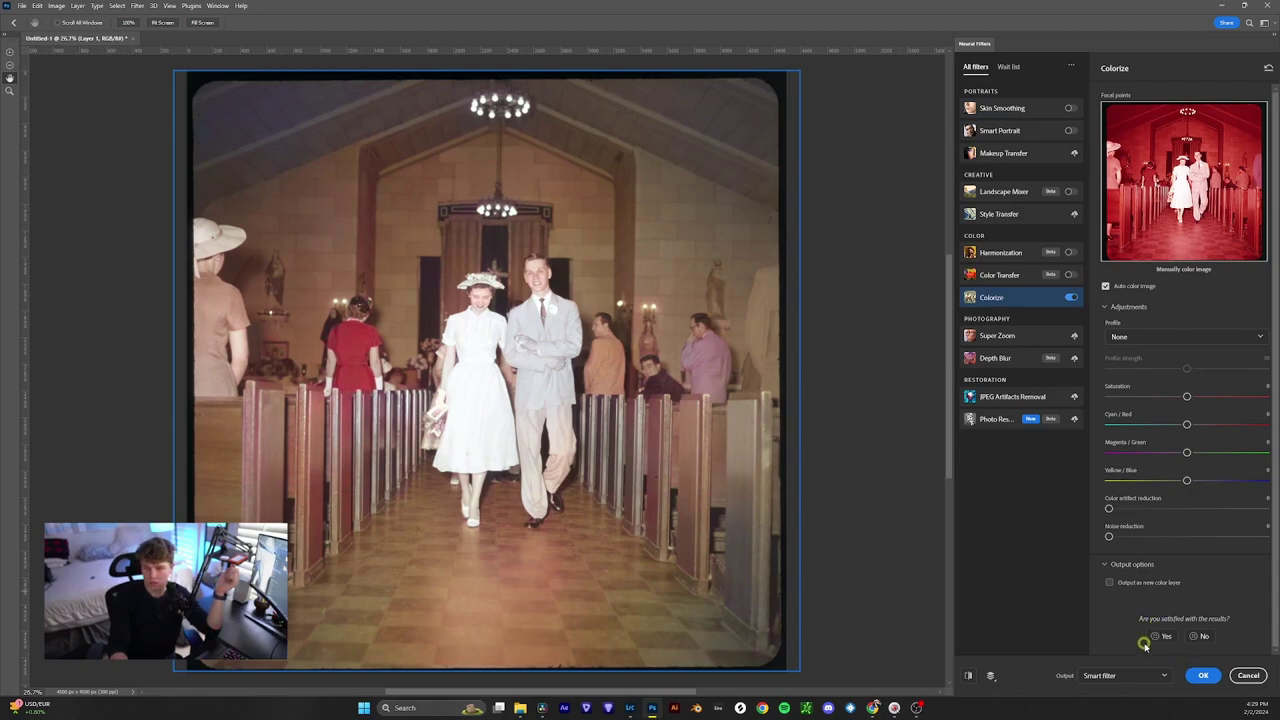
pyautogui.click(1205, 675)
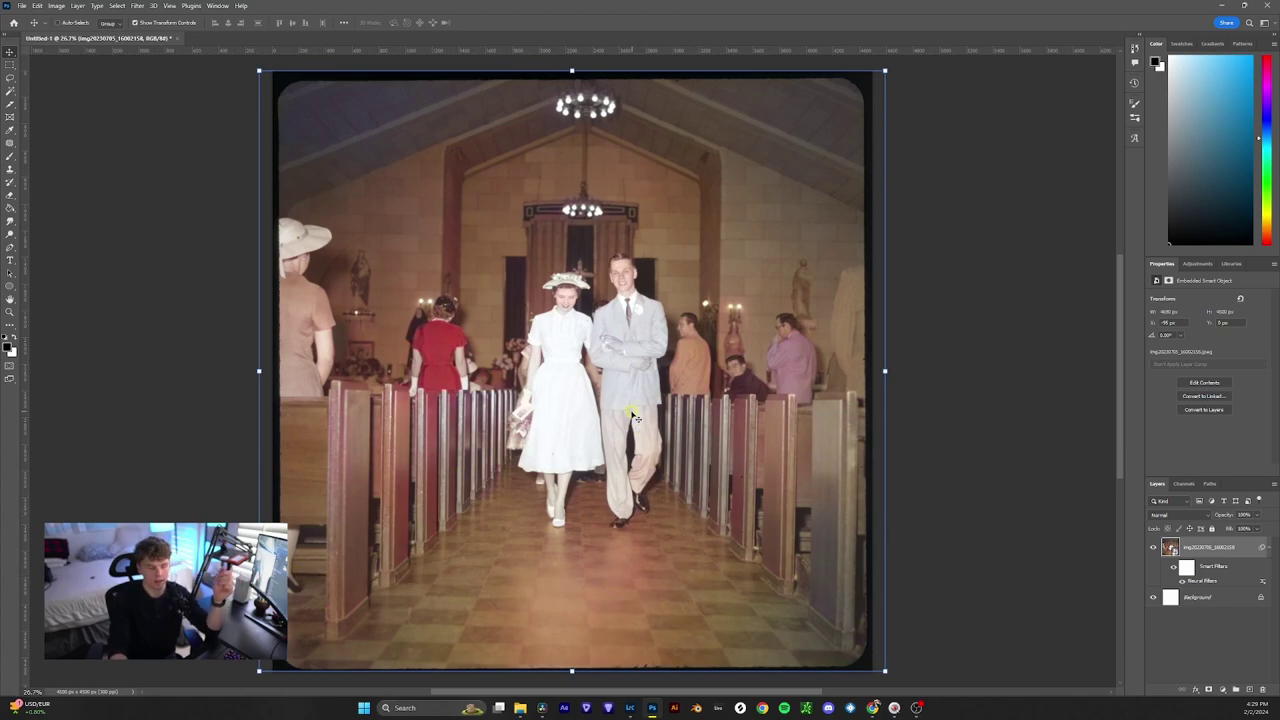
# Zoom into the recoloured photo to inspect the result, then return to the Move tool.
pyautogui.press('z')
pyautogui.click(617, 368)
pyautogui.moveTo(617, 368); pyautogui.dragTo(611, 365)
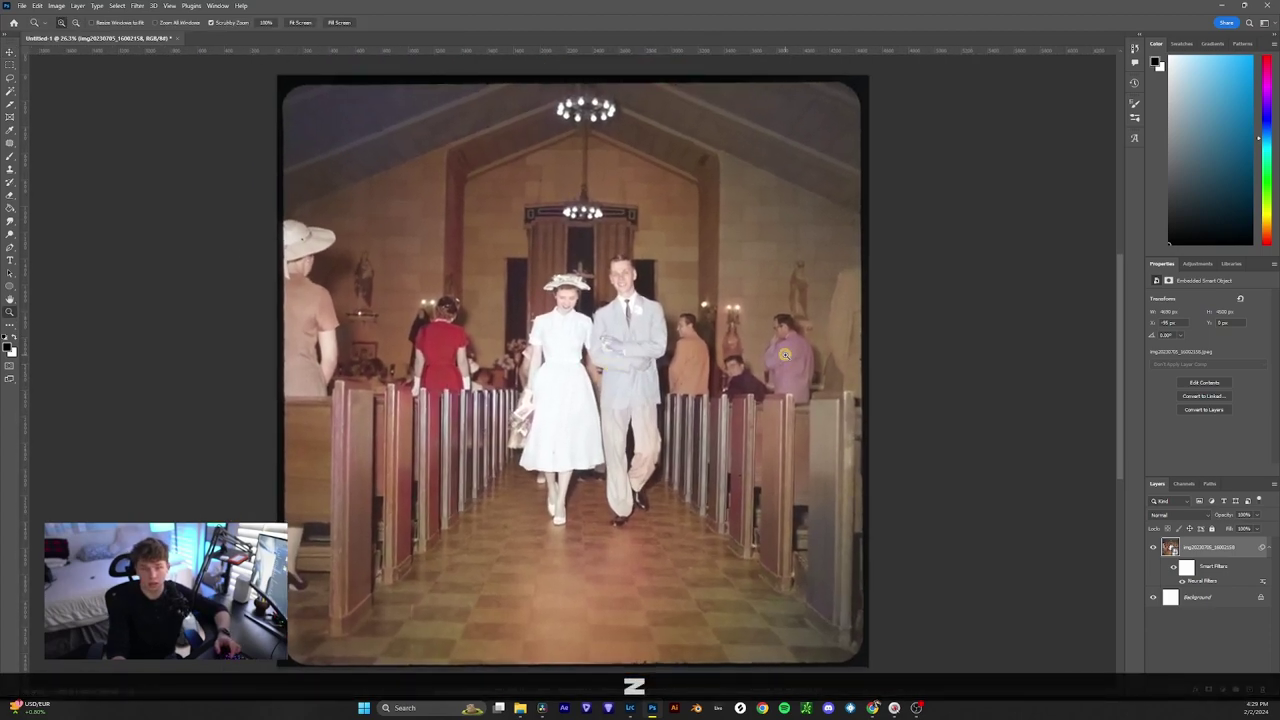
pyautogui.press('v')
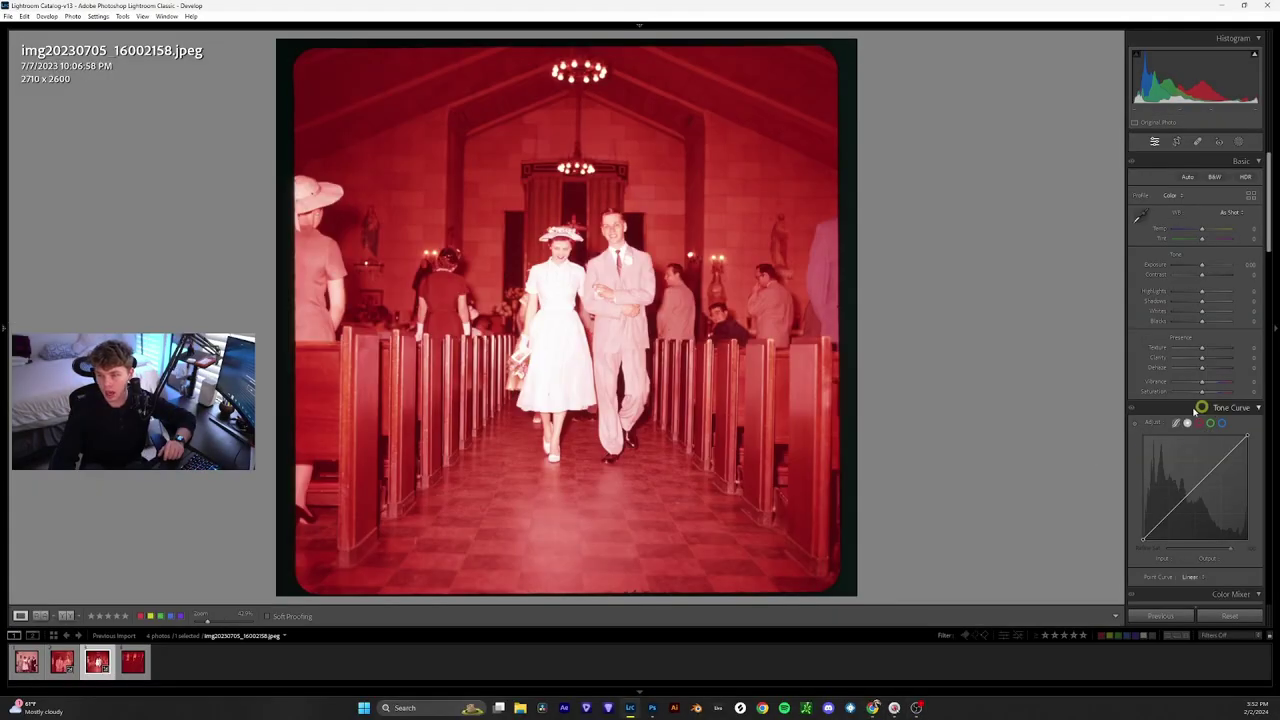
# Brighten the photo slightly with the RGB tone curve.
pyautogui.scroll(-3, 1195, 408)
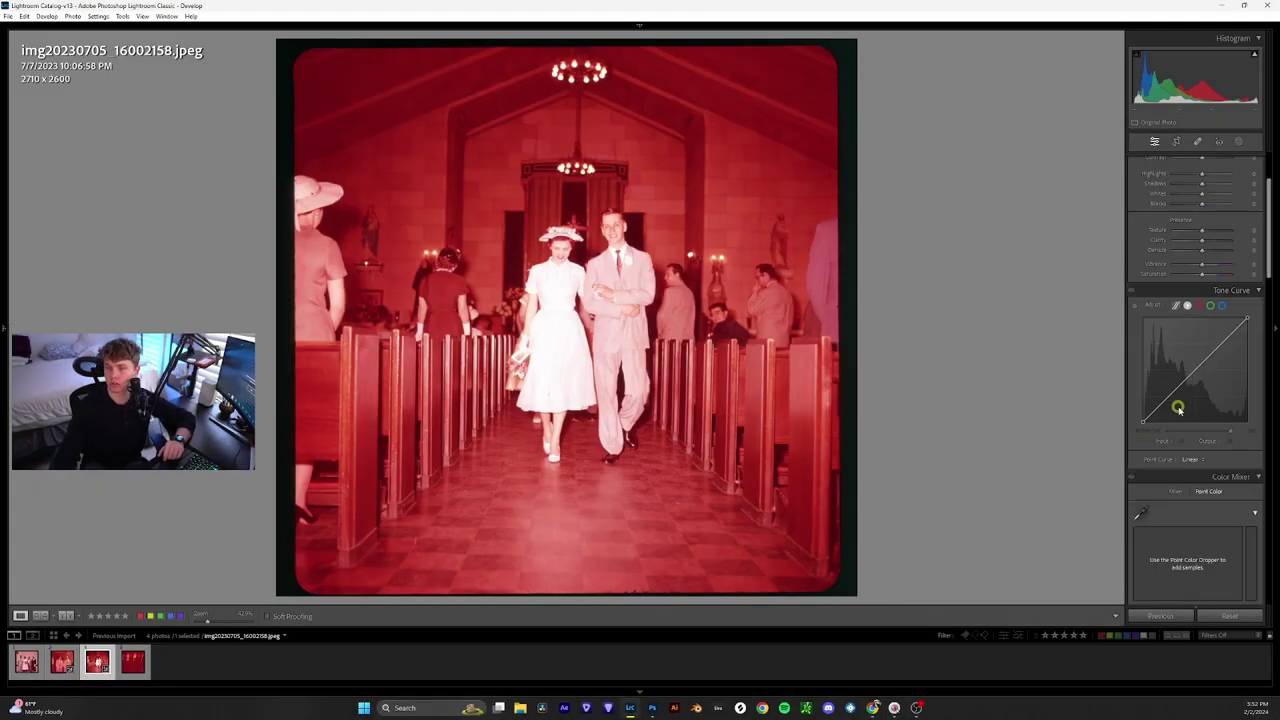
pyautogui.click(1199, 305)
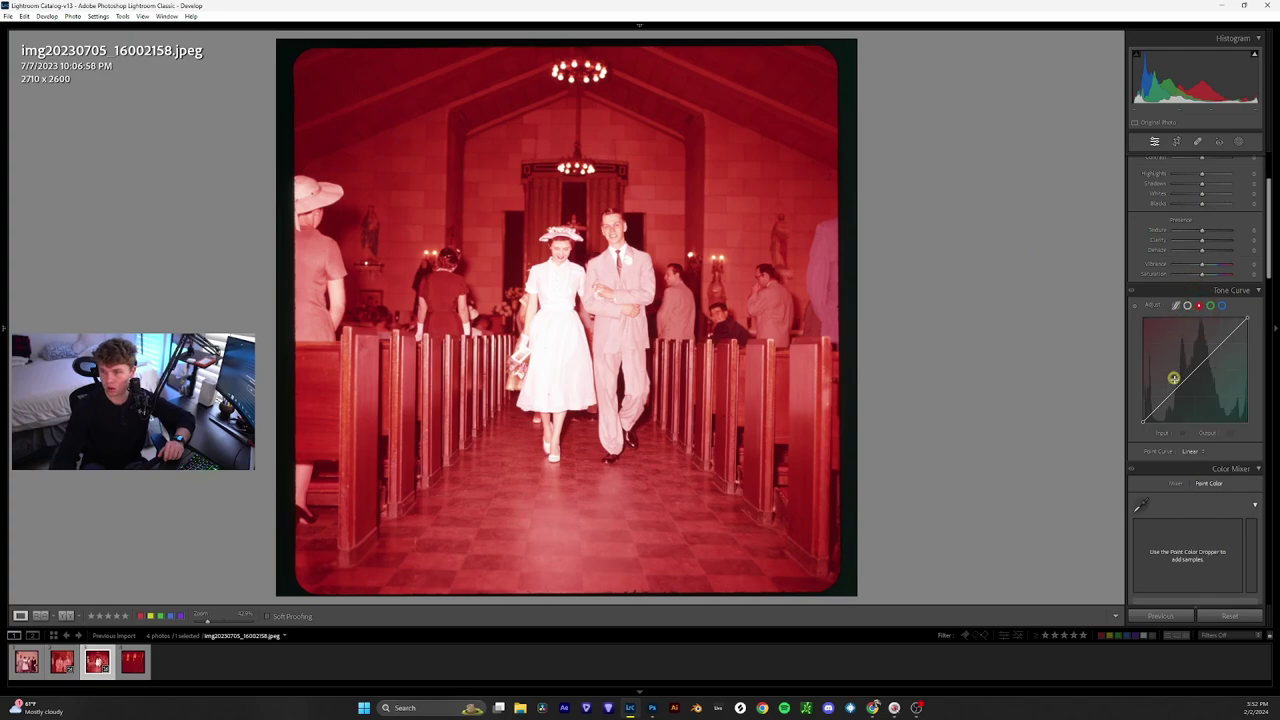
pyautogui.click(1210, 306)
pyautogui.click(1199, 305)
pyautogui.click(1187, 305)
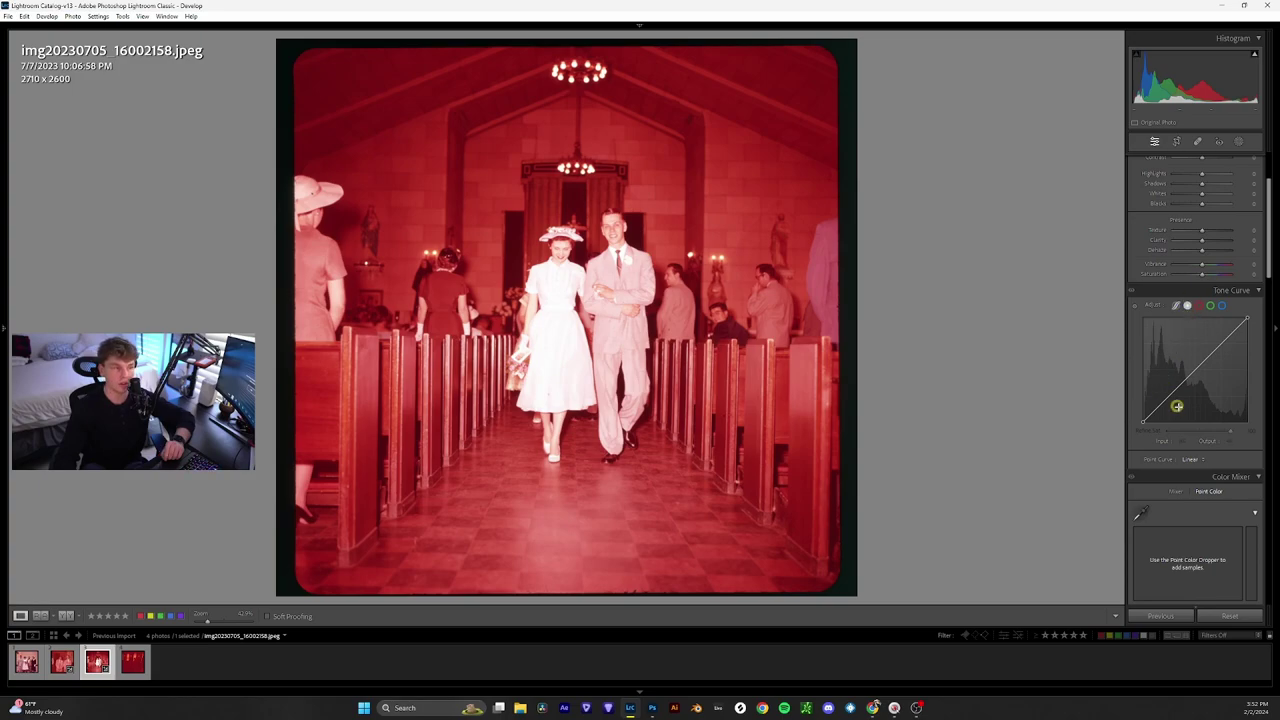
pyautogui.moveTo(1166, 401); pyautogui.dragTo(1184, 372)
# Drag the red channel's black point right to cut the red cast.
pyautogui.click(1204, 306)
pyautogui.click(1212, 306)
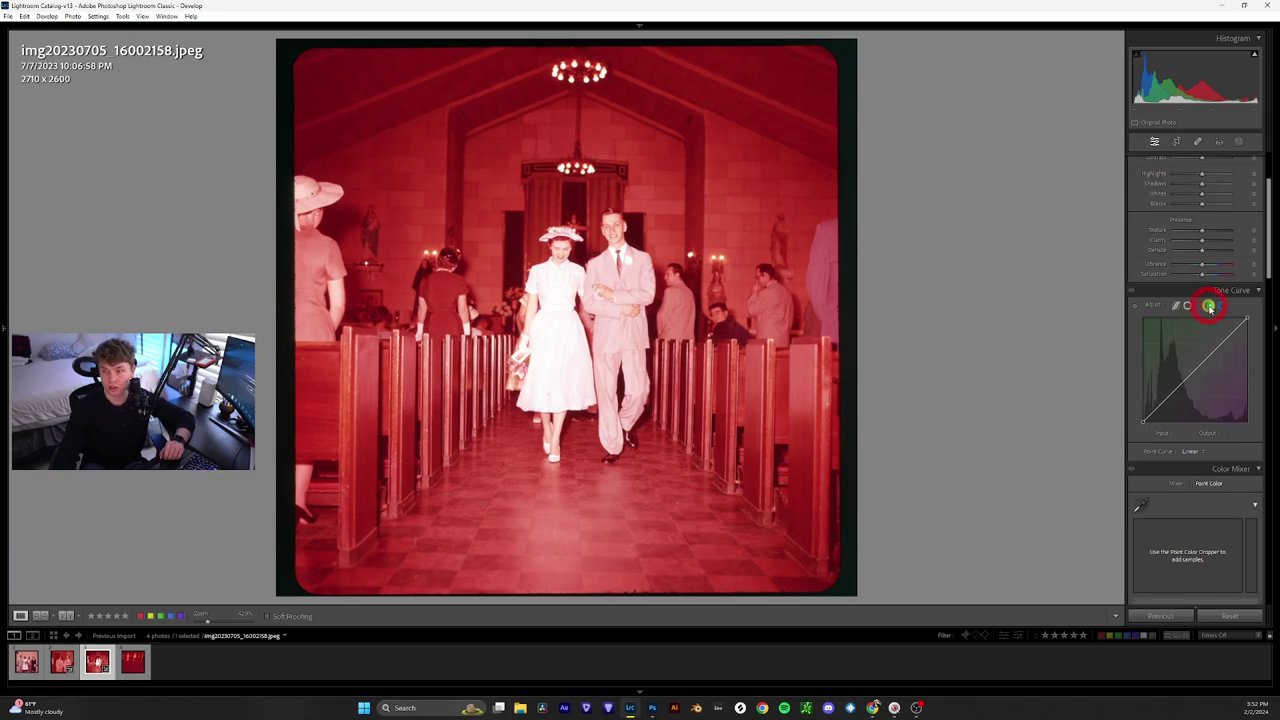
pyautogui.click(1221, 305)
pyautogui.click(1203, 306)
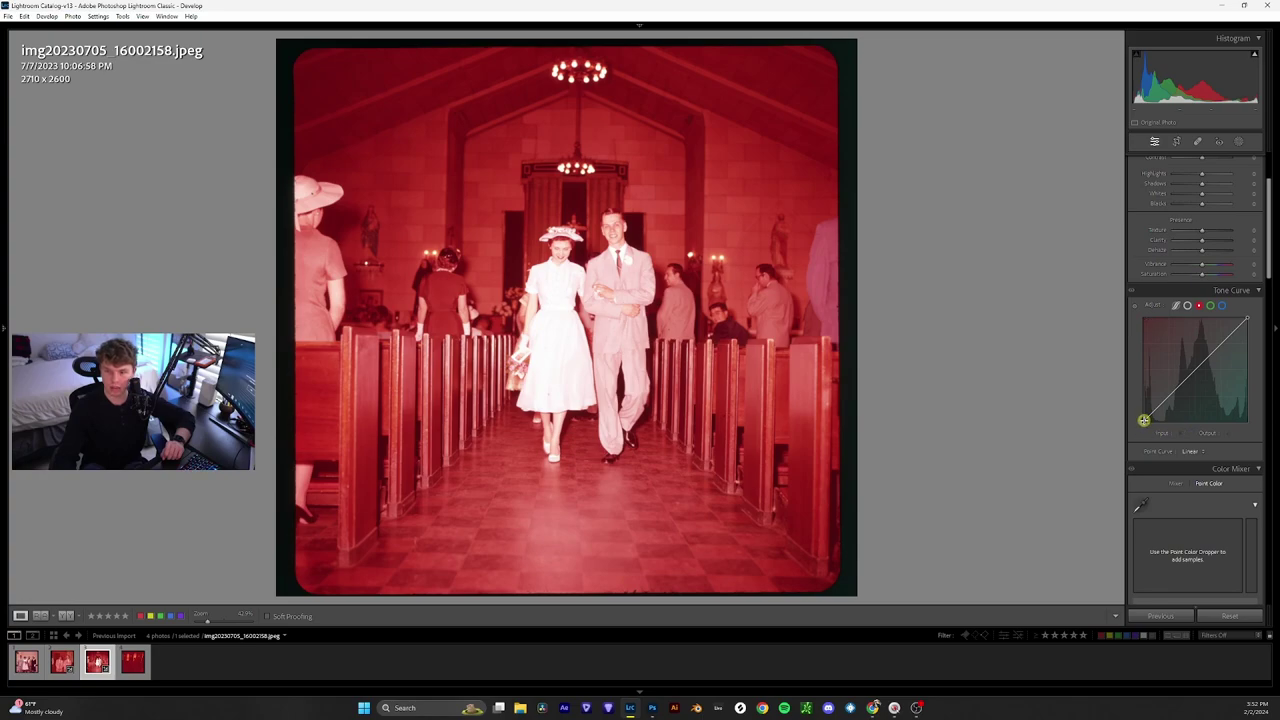
pyautogui.moveTo(1143, 420); pyautogui.dragTo(1170, 433)
# Compare before/after with backslash, then zoom to 100% on the chandelier and ceiling.
pyautogui.press('\\')
pyautogui.press('\\')
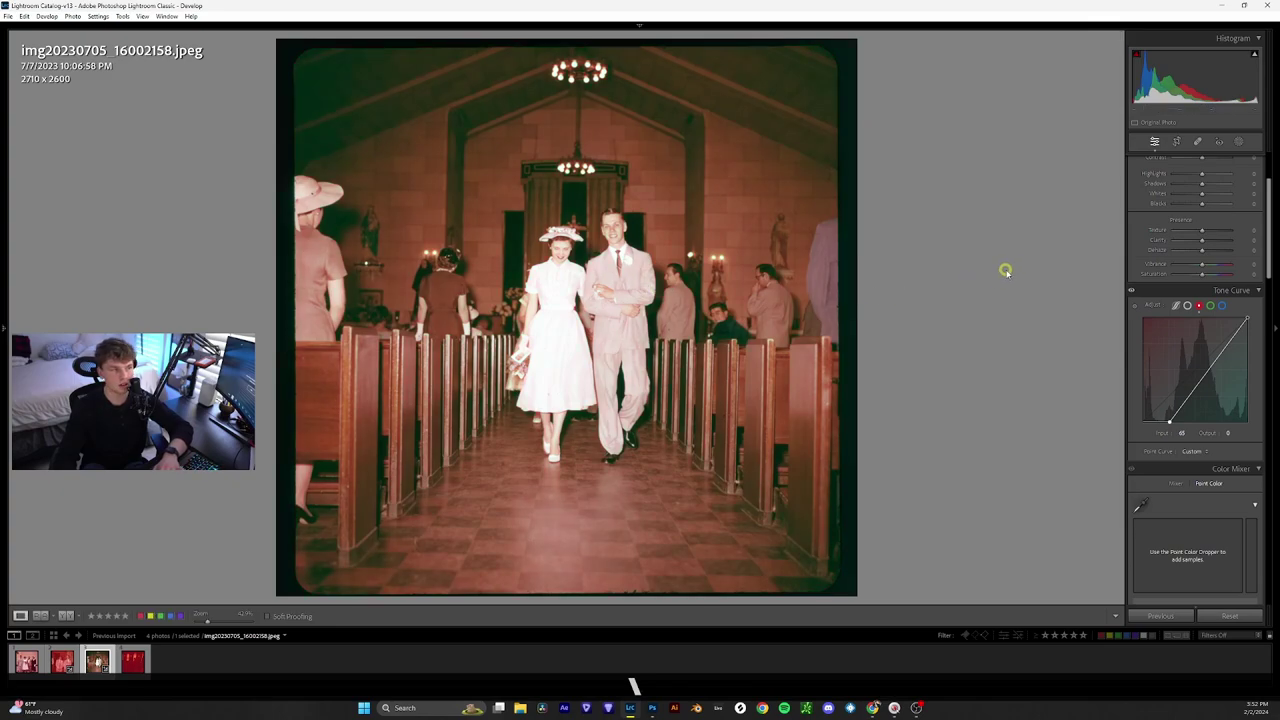
pyautogui.press('\\')
pyautogui.press('\\')
pyautogui.press('\\')
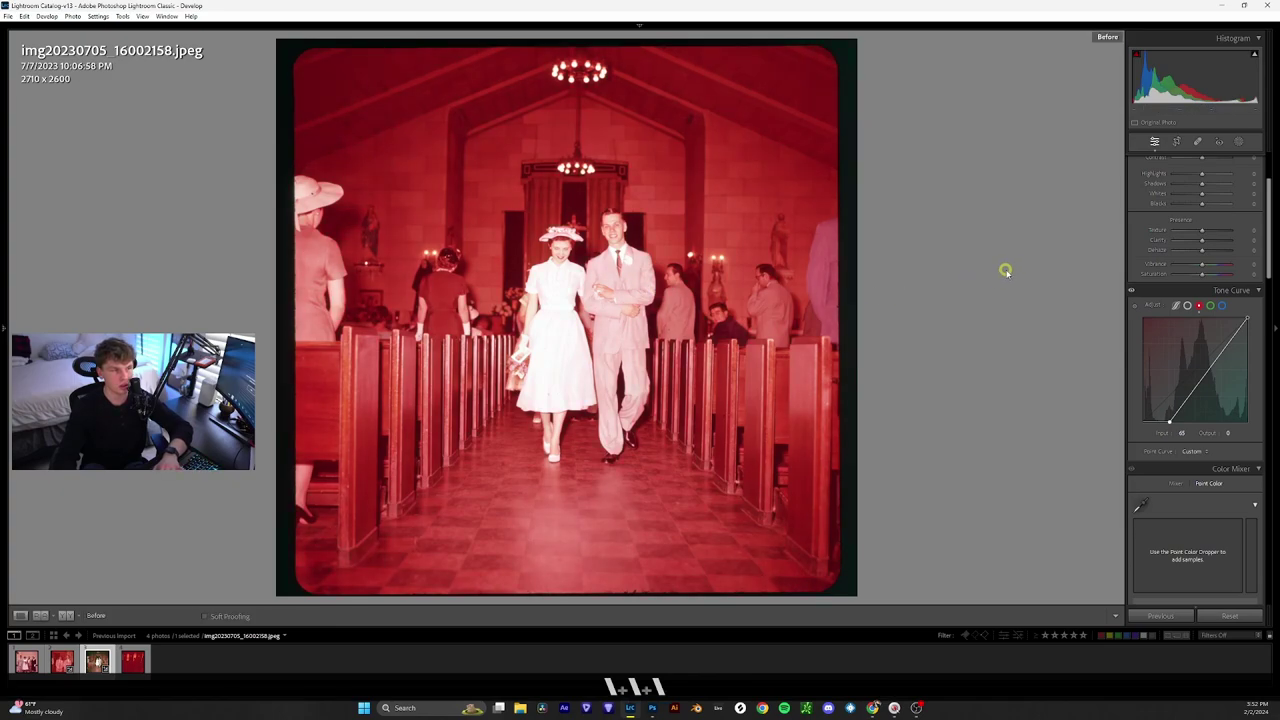
pyautogui.press('\\')
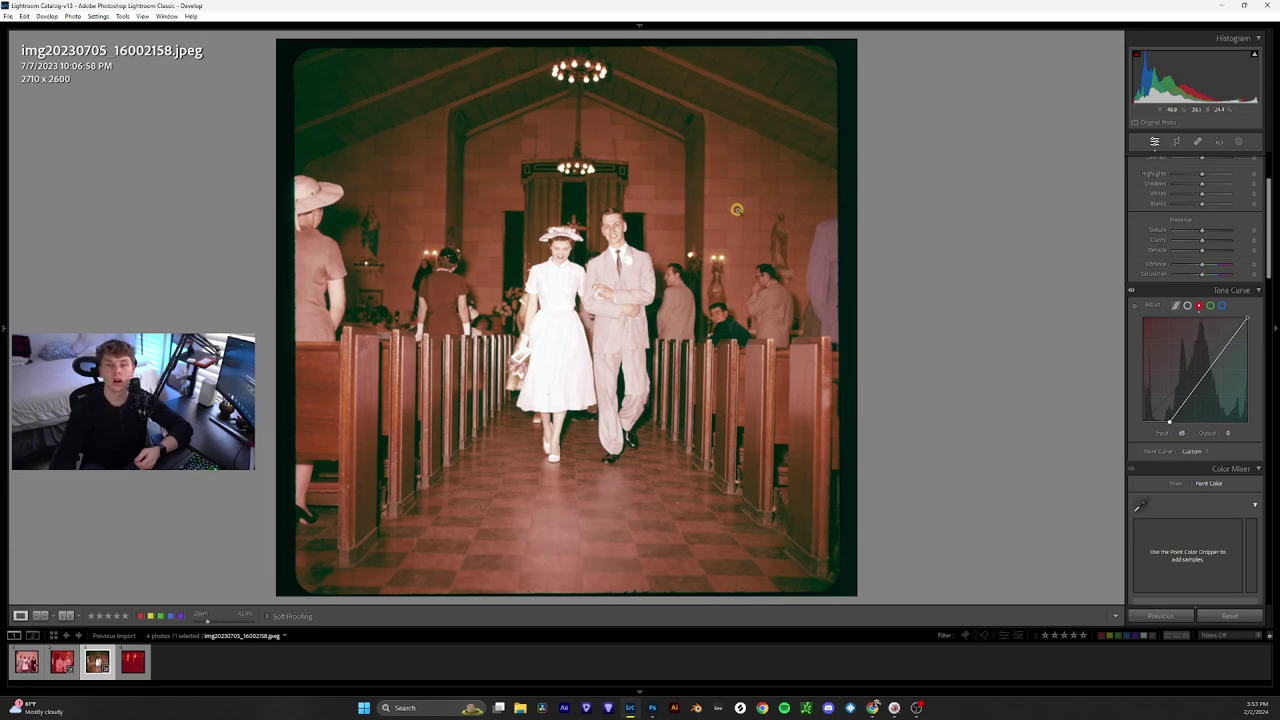
pyautogui.click(775, 64)
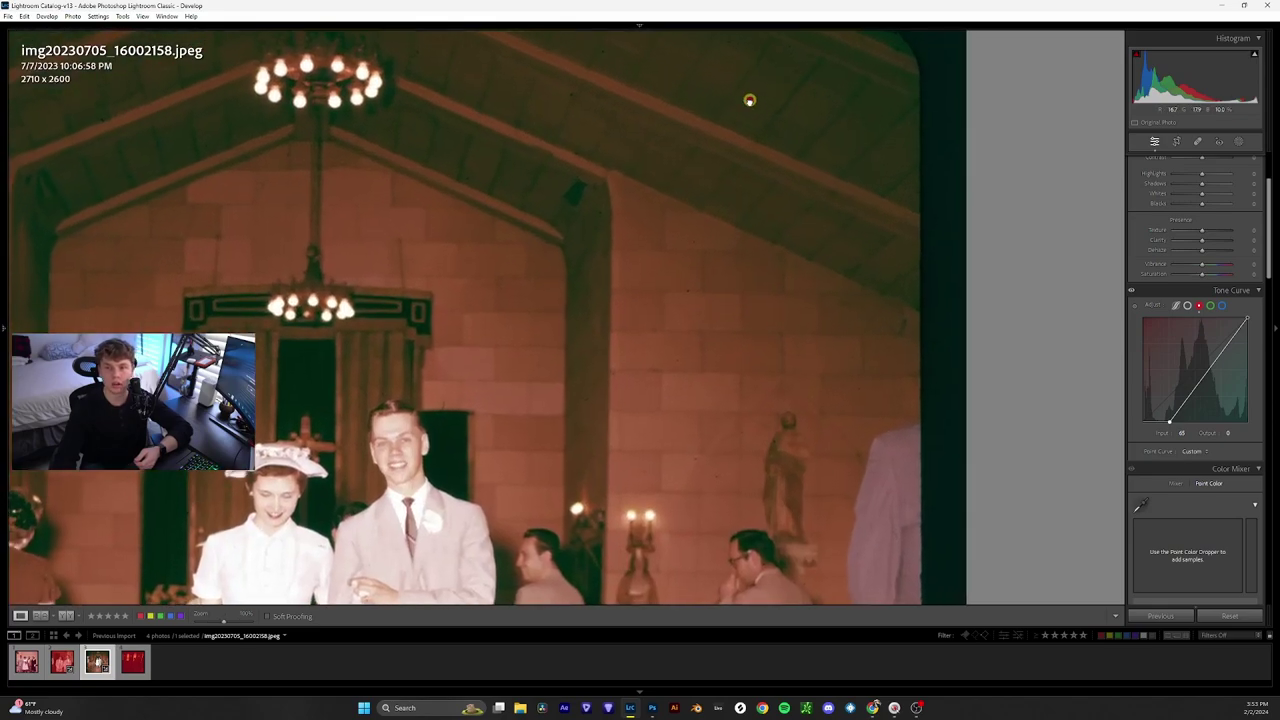
pyautogui.moveTo(749, 103); pyautogui.dragTo(740, 180)
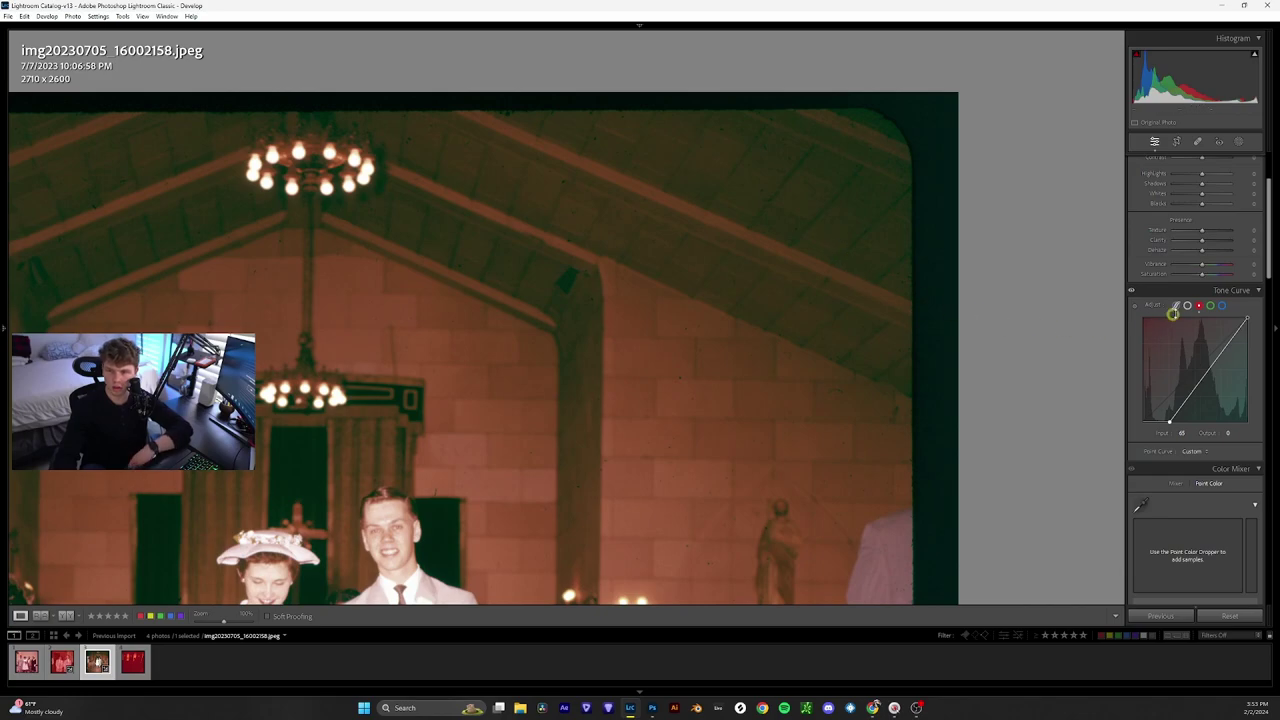
# Bend the green curve to a point near input 108, output 104 and compare before/after.
pyautogui.click(1209, 308)
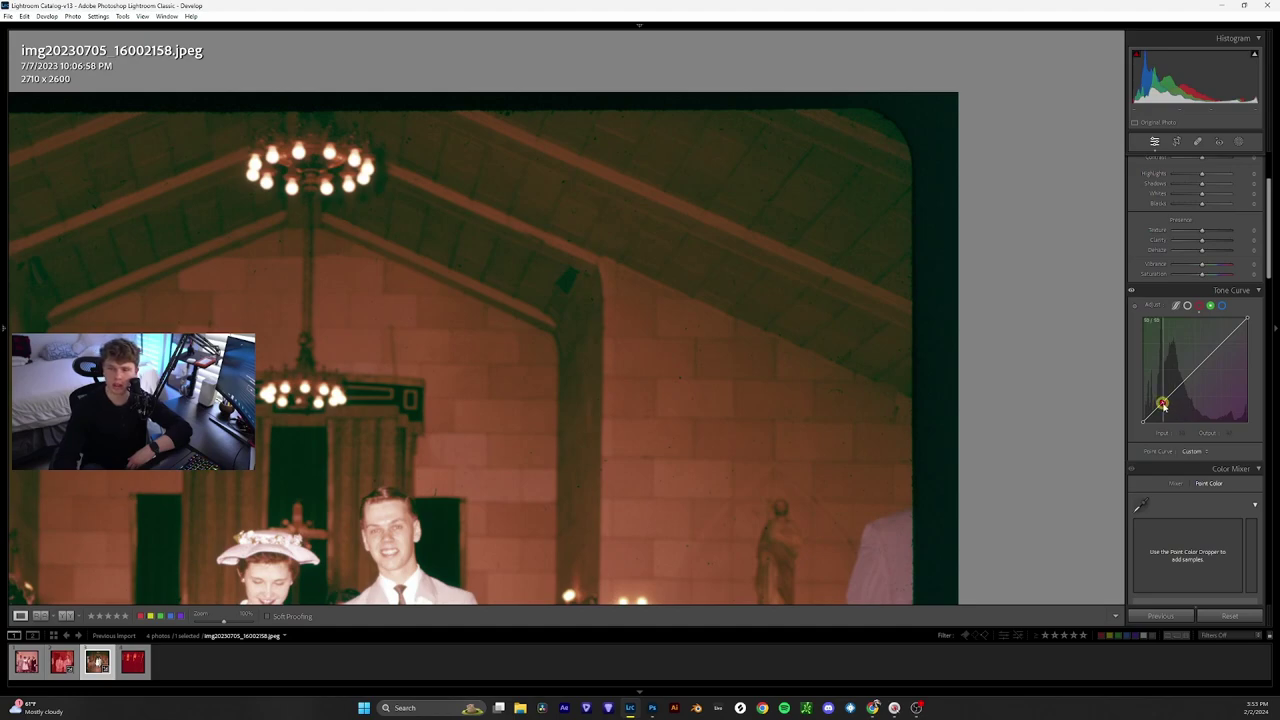
pyautogui.moveTo(1163, 405); pyautogui.dragTo(1165, 409)
pyautogui.click(750, 202)
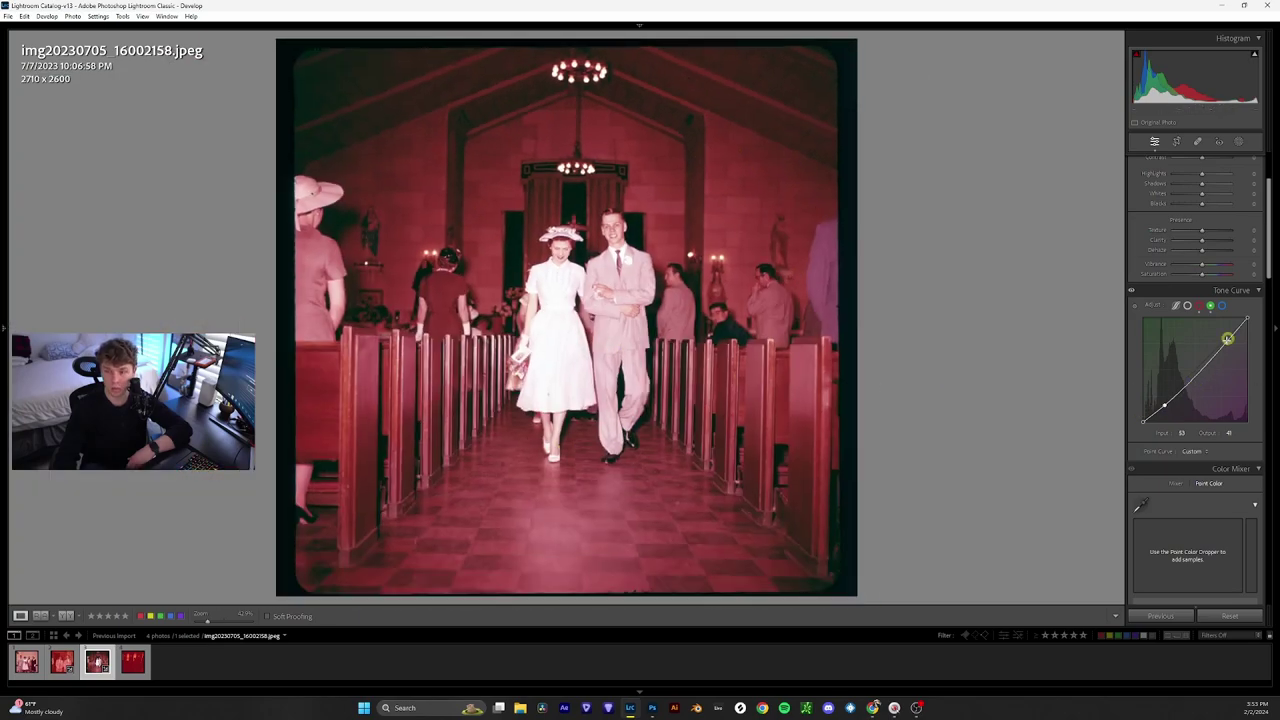
pyautogui.moveTo(1187, 383); pyautogui.dragTo(1187, 381)
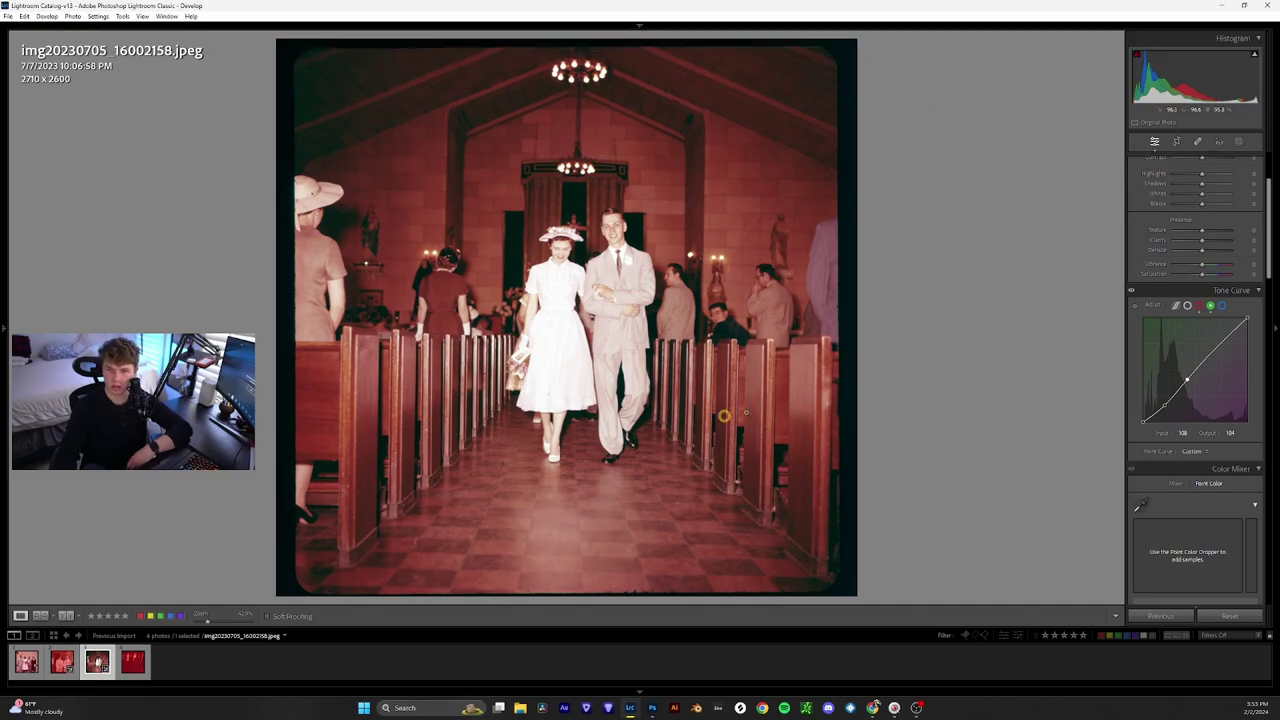
pyautogui.press('\\')
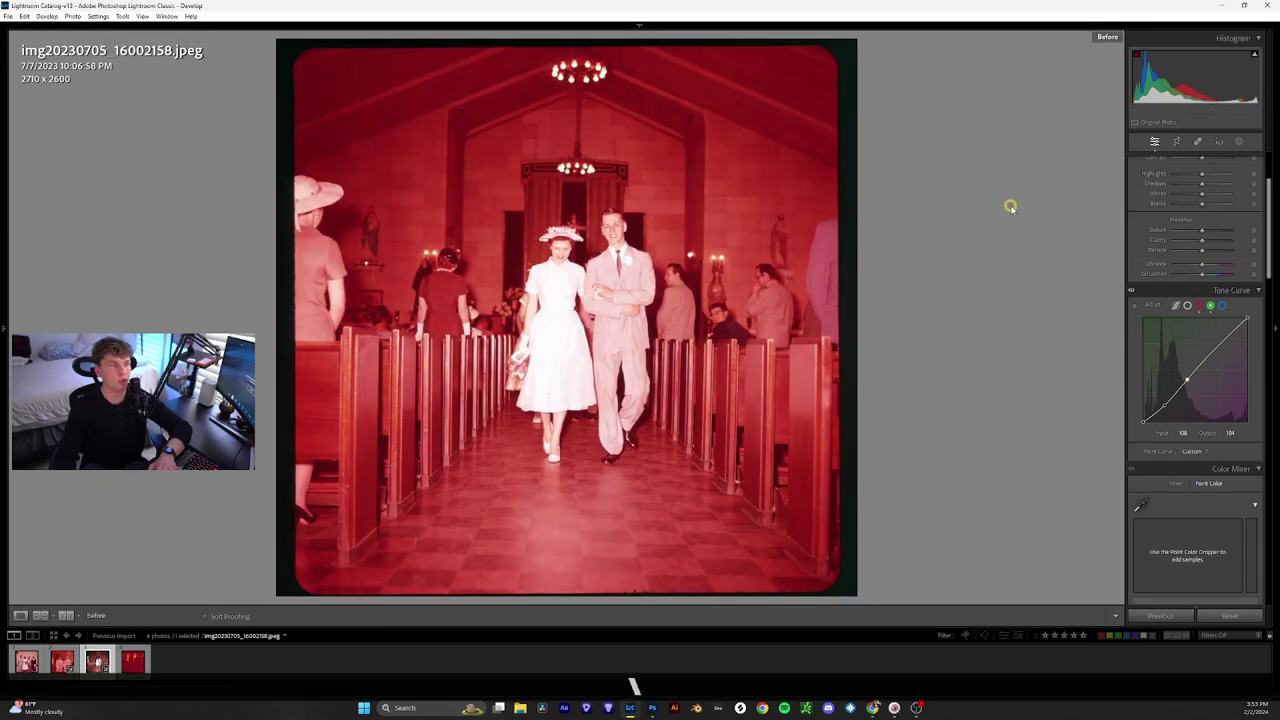
pyautogui.press('\\')
pyautogui.press('\\')
pyautogui.press('\\')
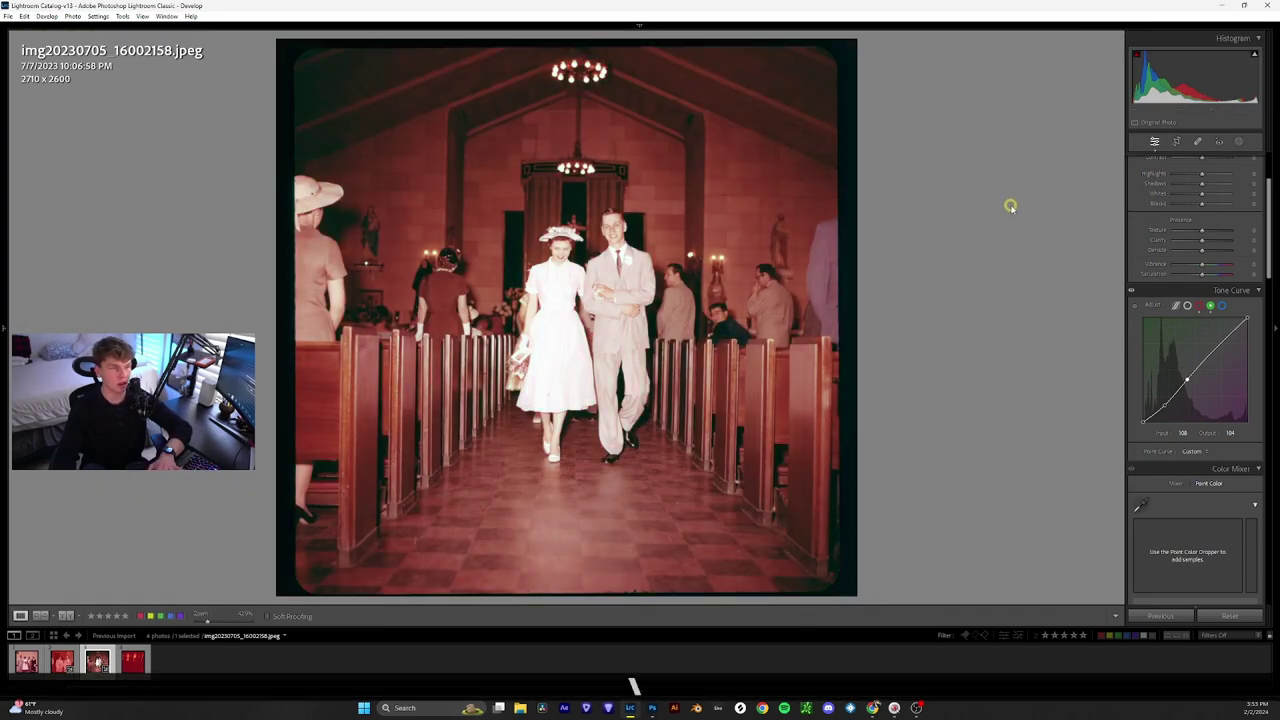
# Add a blue curve point near 110/120, then toggle the Tone Curve off and on to compare.
pyautogui.click(1222, 305)
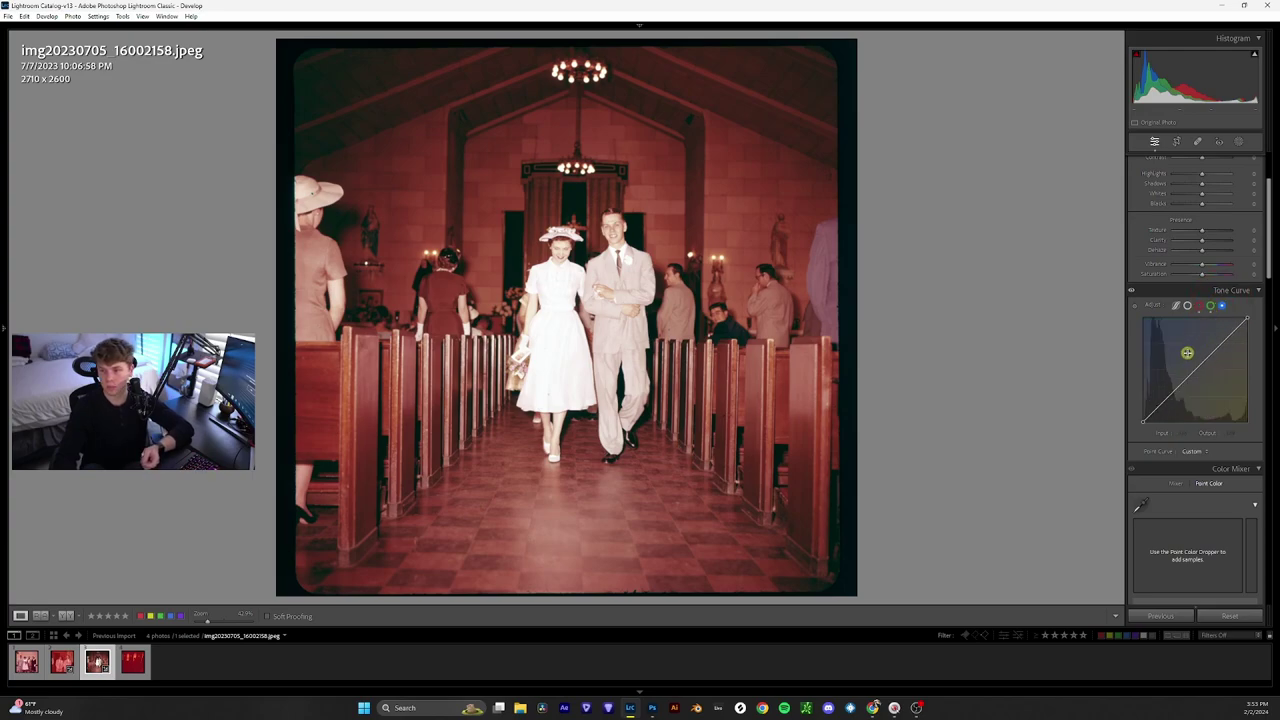
pyautogui.moveTo(1194, 375)
pyautogui.mouseDown()
pyautogui.moveTo(1178, 392)
pyautogui.moveTo(1186, 362)
pyautogui.moveTo(1168, 396)
pyautogui.moveTo(1219, 362)
pyautogui.moveTo(1213, 402)
pyautogui.moveTo(1186, 390)
pyautogui.moveTo(1194, 398)
pyautogui.mouseUp()
pyautogui.click(1199, 305)
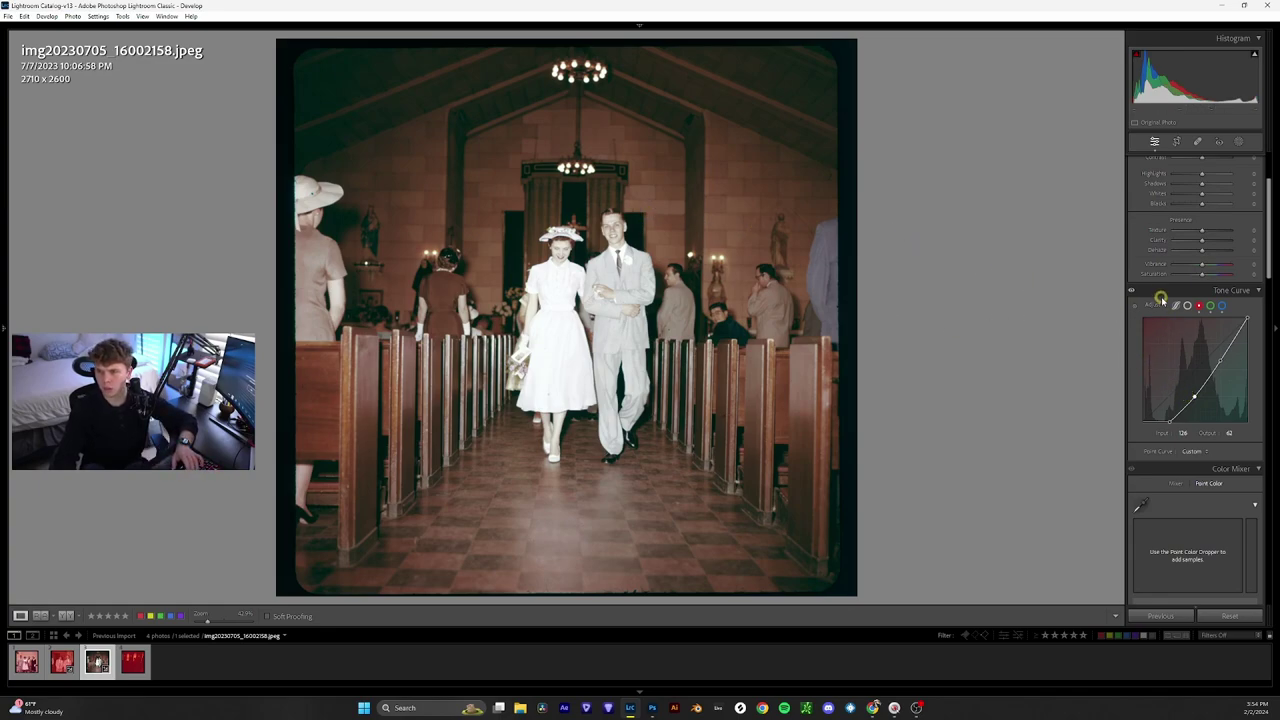
pyautogui.click(1130, 291)
pyautogui.click(1130, 291)
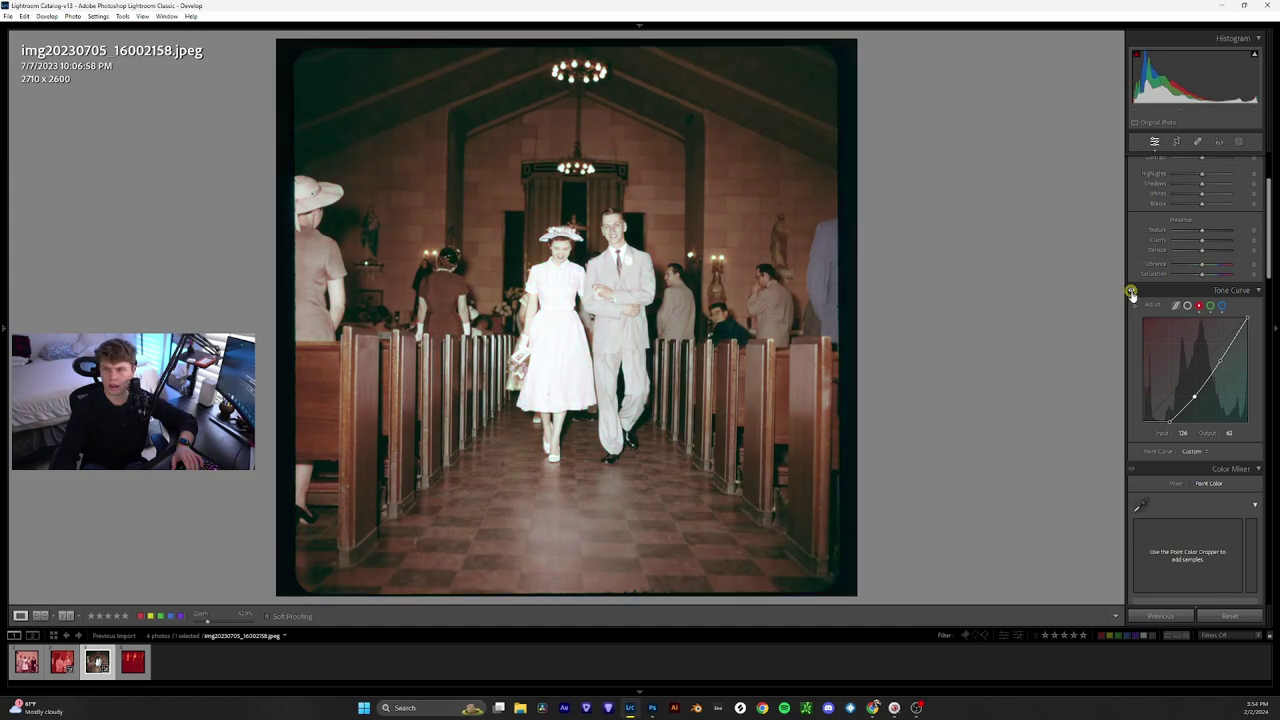
# Review the green, blue and red curves, reshaping the red curve toward 186/147.
pyautogui.click(1213, 306)
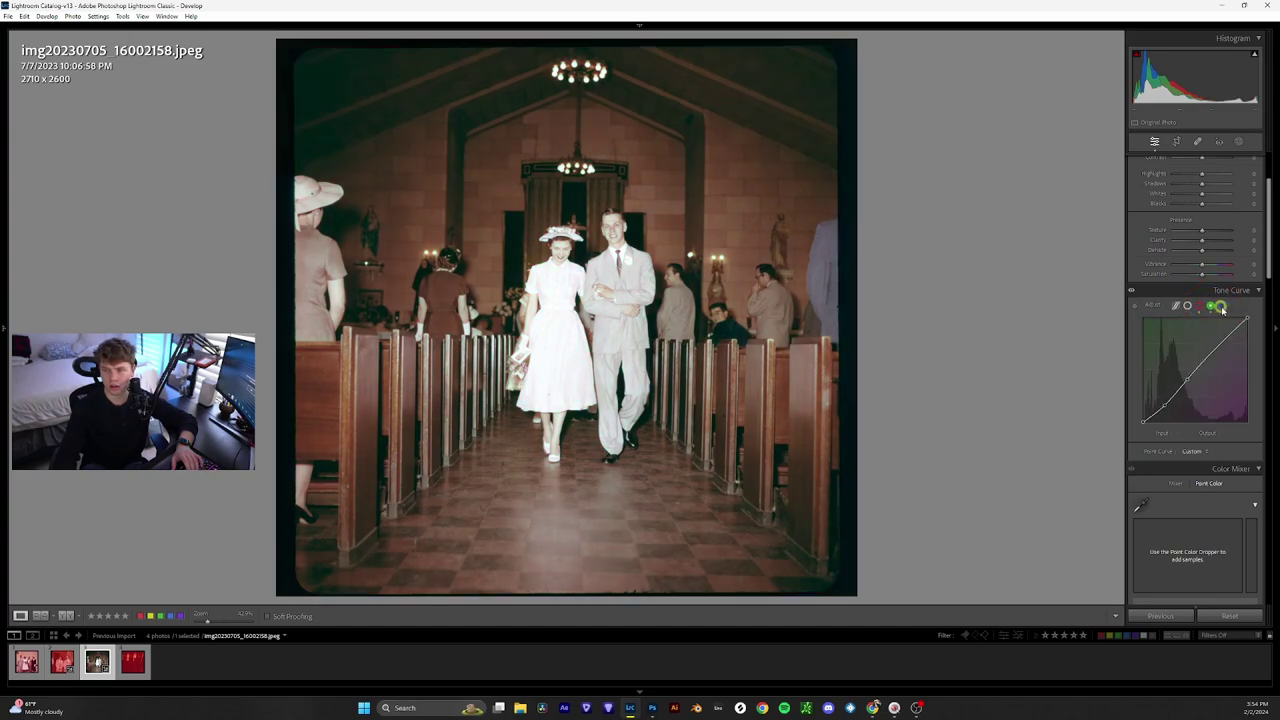
pyautogui.click(1221, 307)
pyautogui.click(1198, 306)
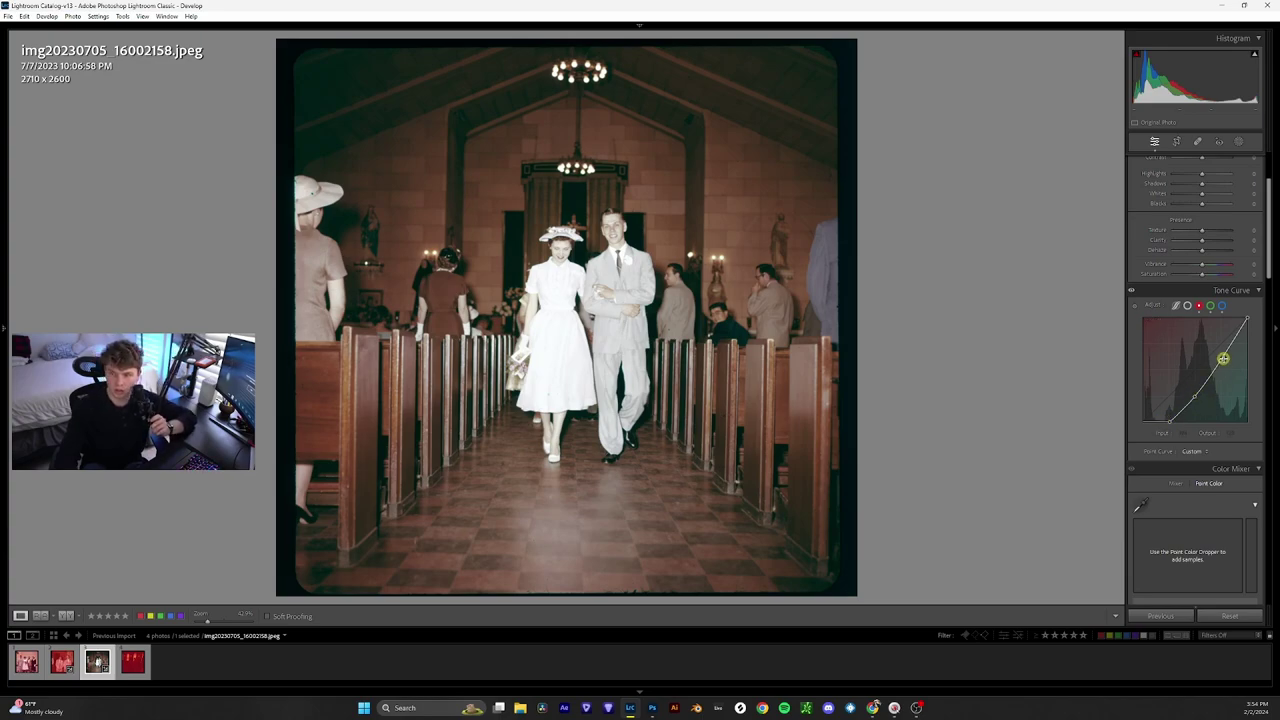
pyautogui.click(1211, 306)
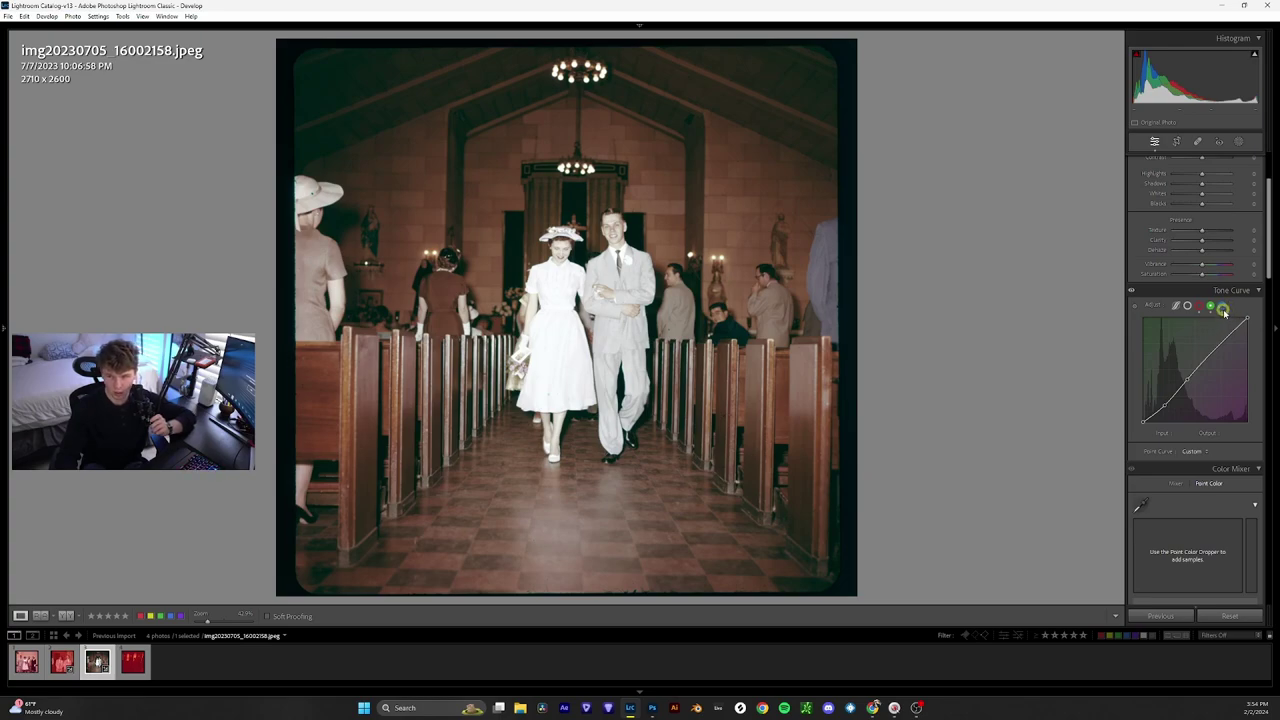
pyautogui.click(1223, 308)
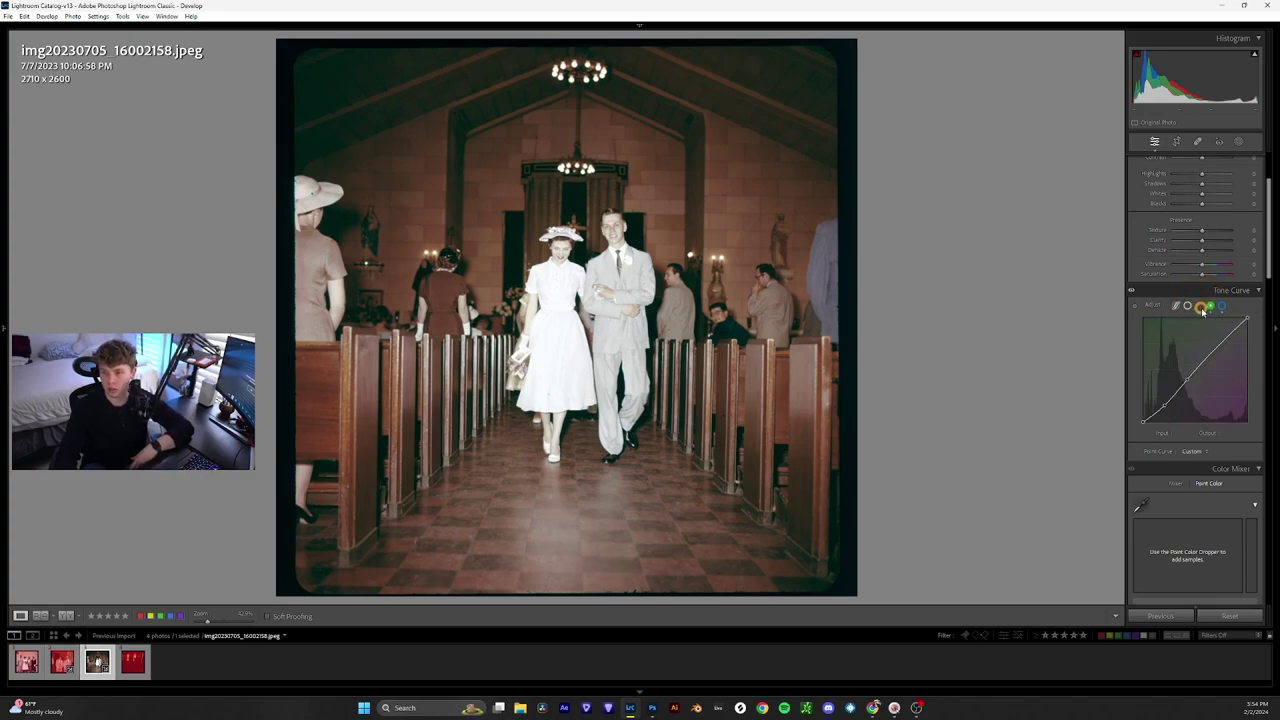
pyautogui.click(1201, 307)
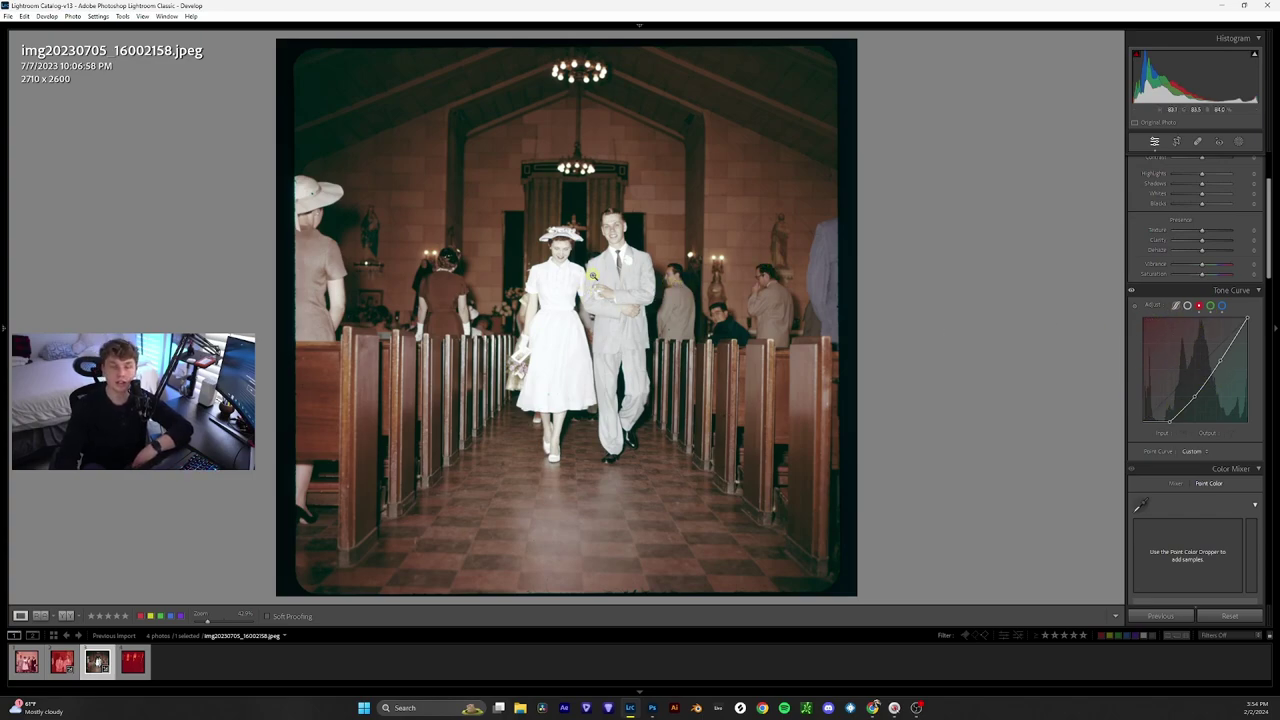
pyautogui.click(580, 271)
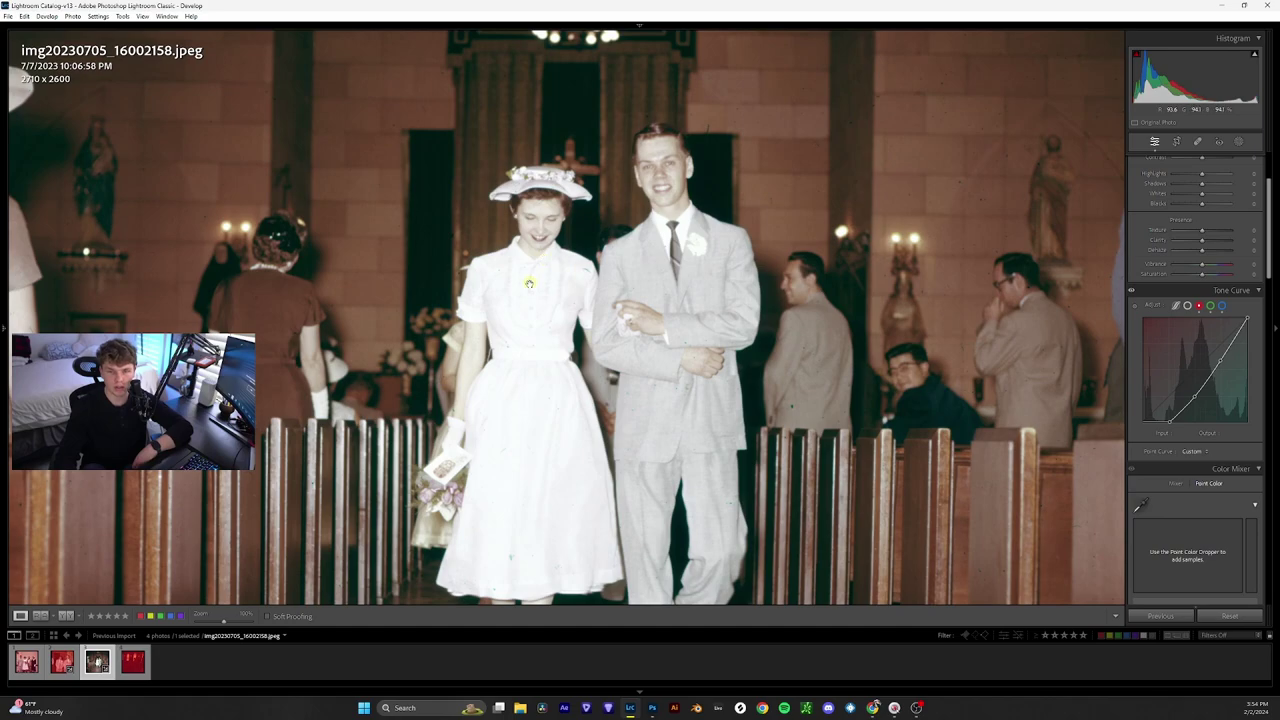
pyautogui.moveTo(529, 284); pyautogui.dragTo(497, 314)
pyautogui.moveTo(642, 226); pyautogui.dragTo(590, 253)
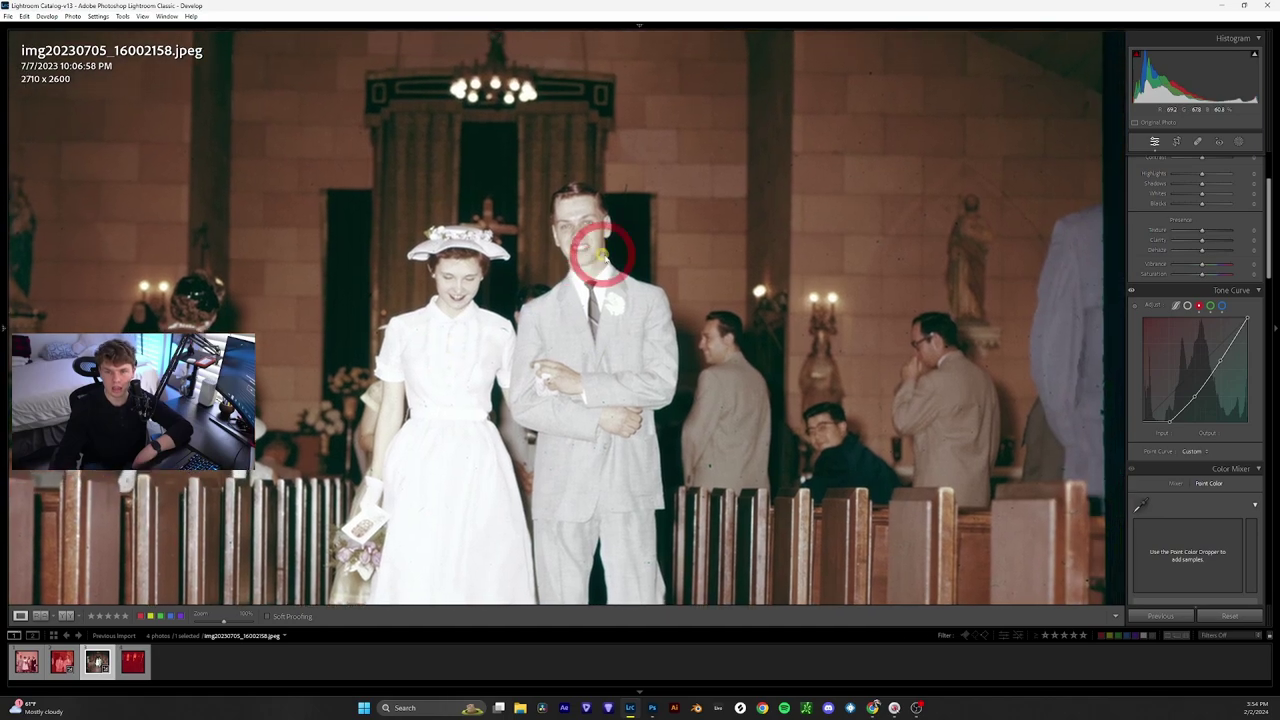
pyautogui.moveTo(591, 364); pyautogui.dragTo(577, 294)
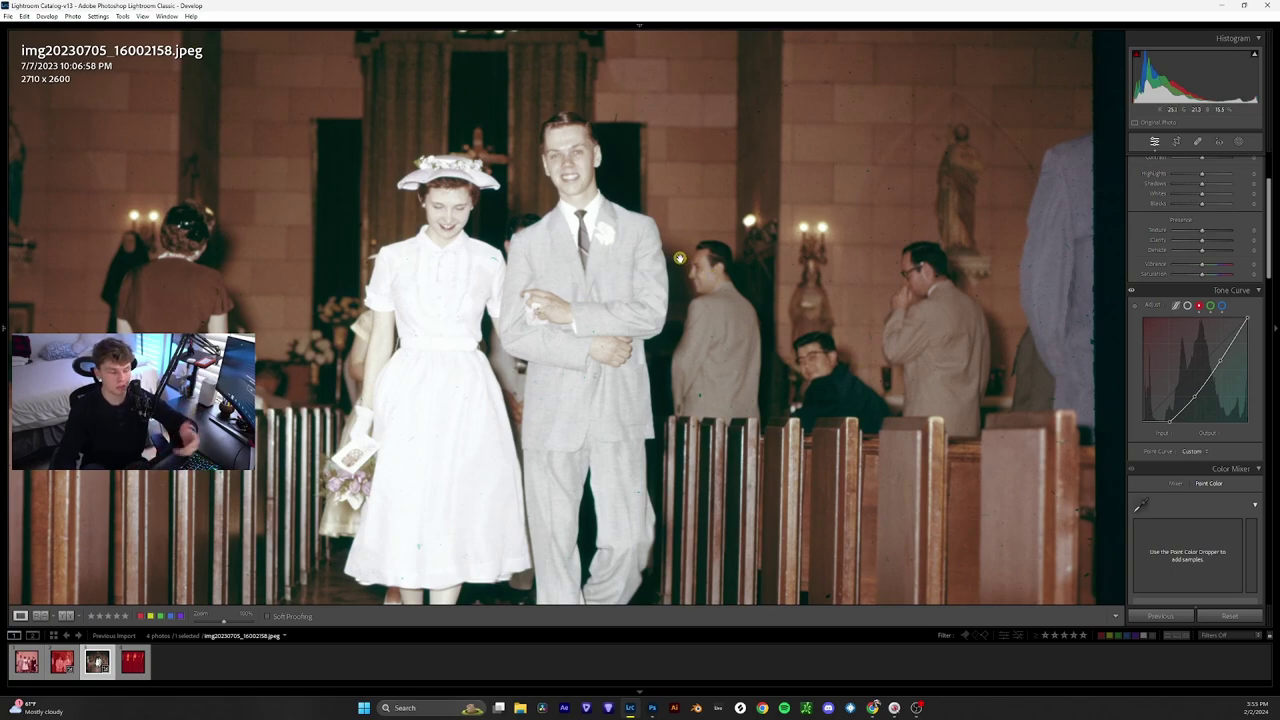
pyautogui.press('y')
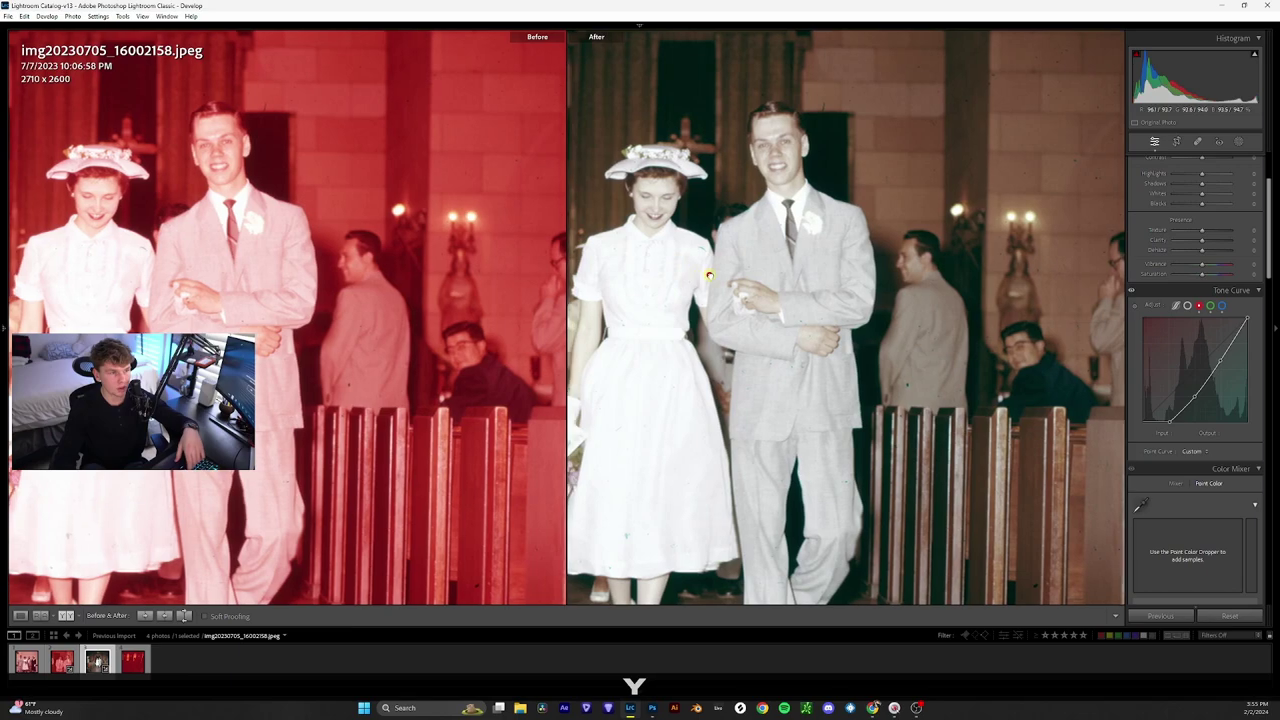
pyautogui.moveTo(679, 258); pyautogui.dragTo(841, 224)
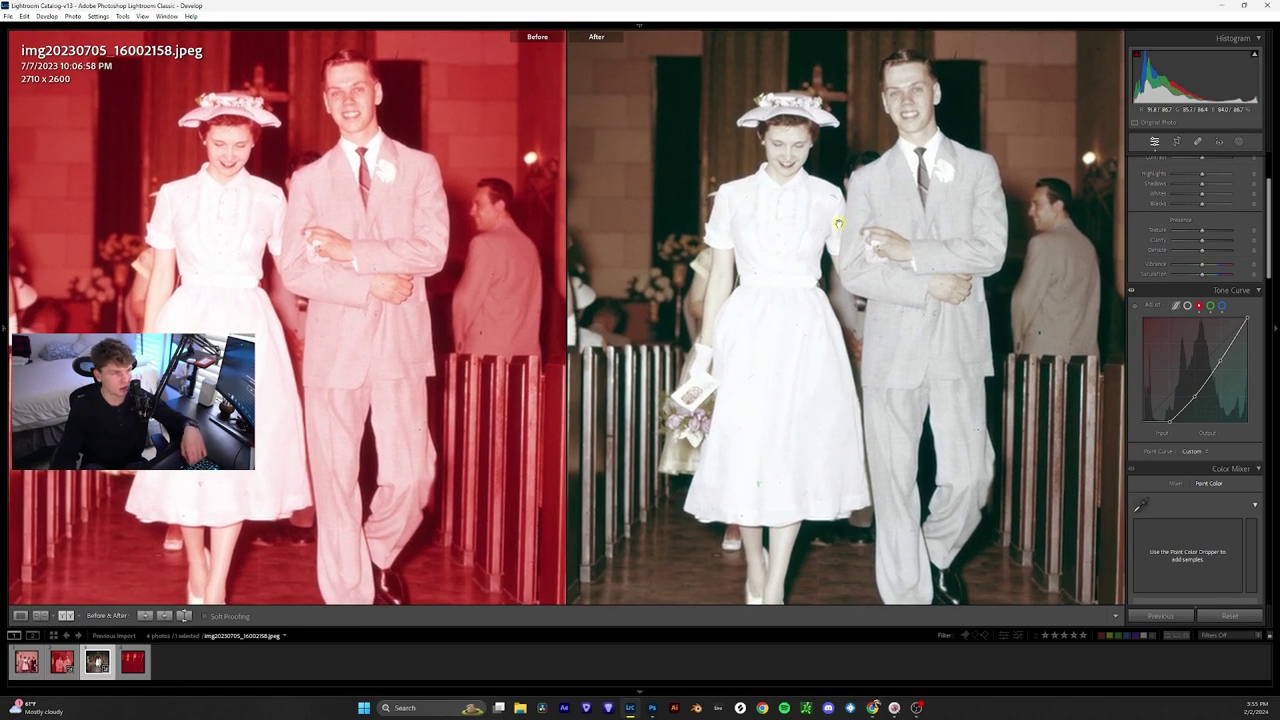
pyautogui.click(838, 223)
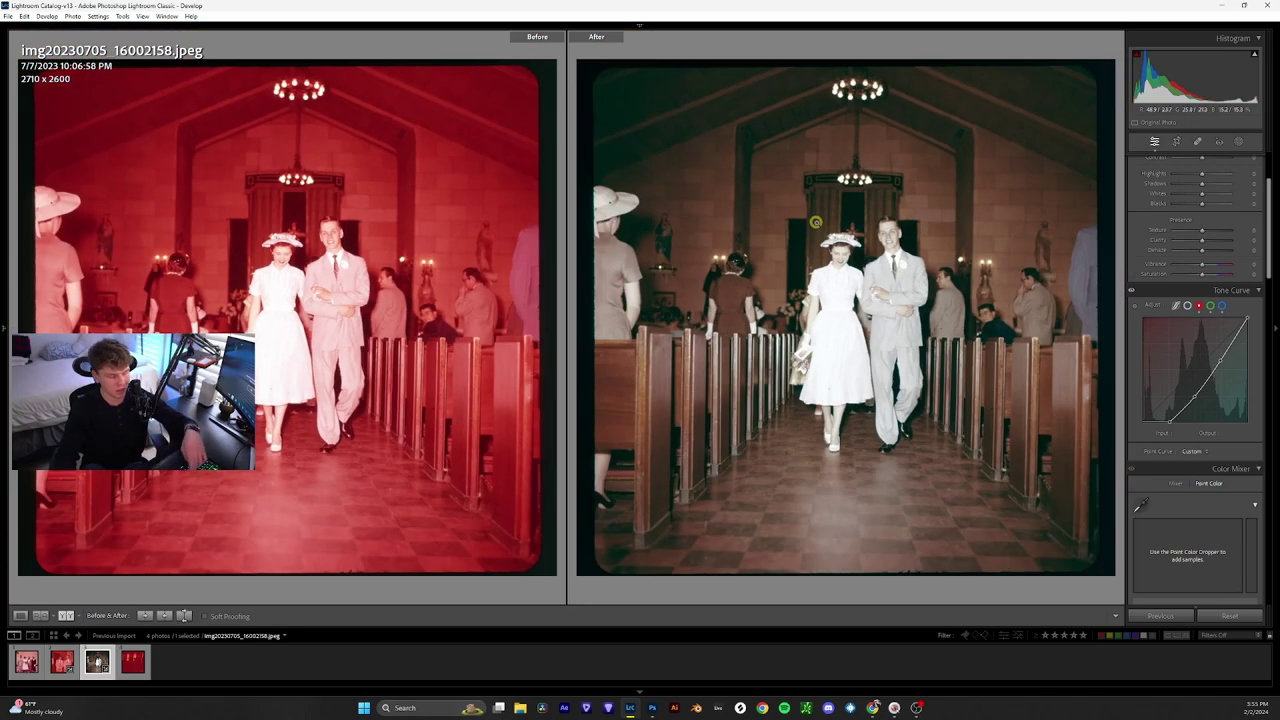
pyautogui.press('y')
pyautogui.scroll(2, 1149, 336)
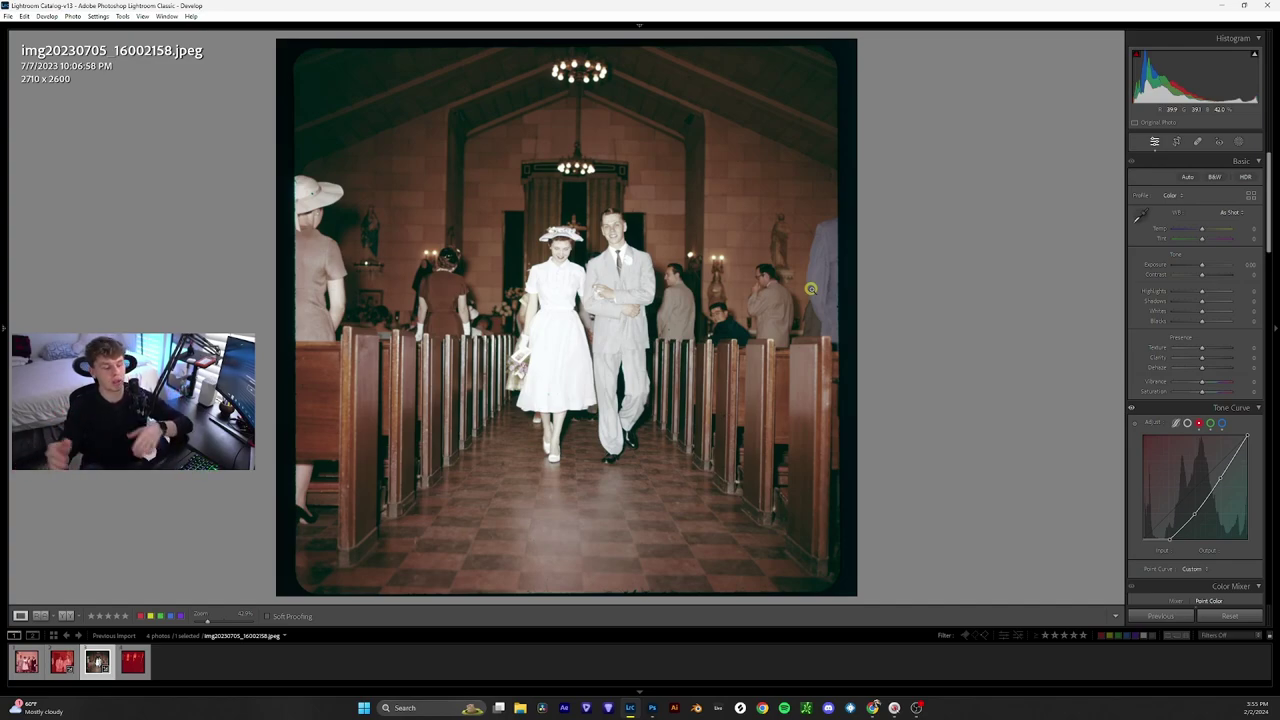
# Open Masking with K and create a subject mask covering the bride and groom.
pyautogui.press('k')
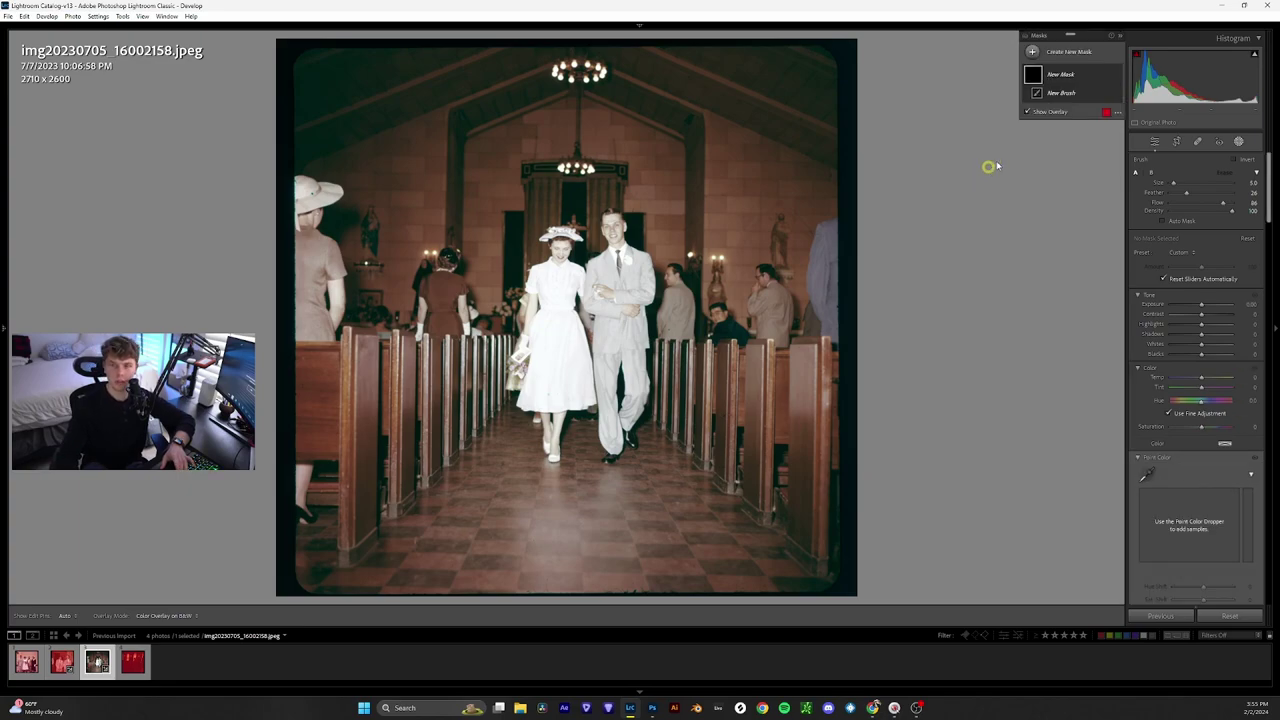
pyautogui.click(1072, 64)
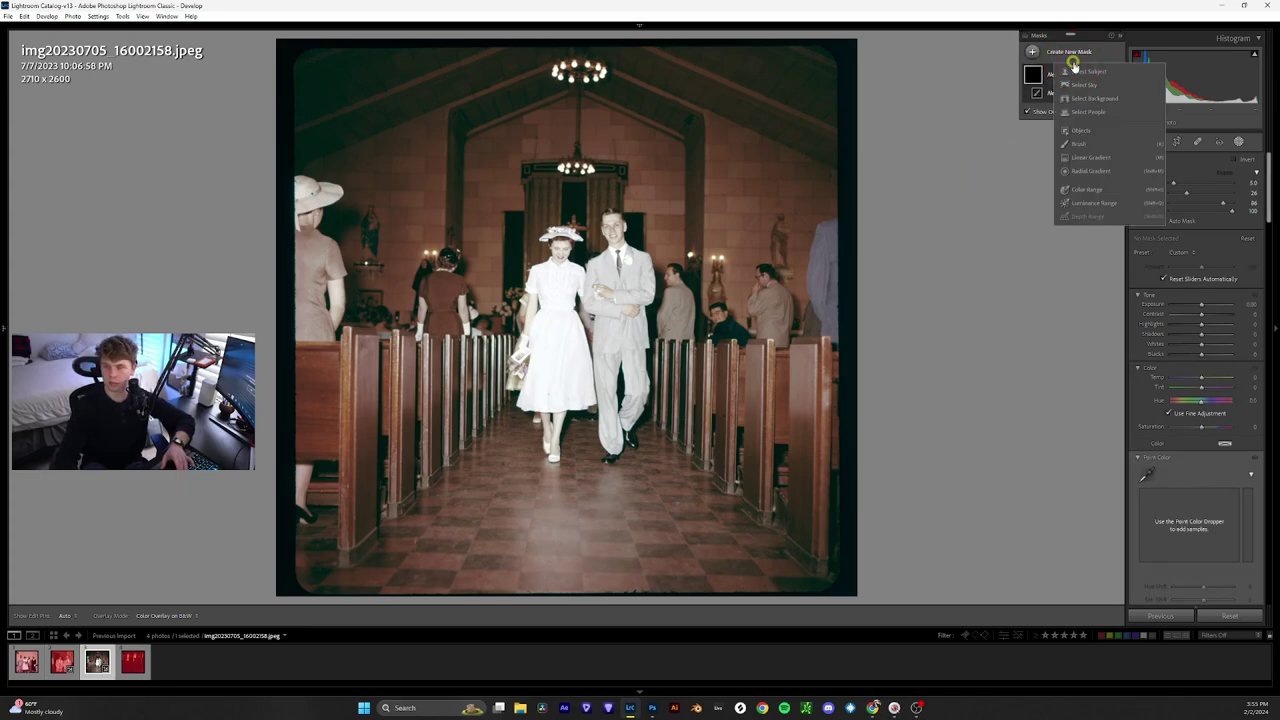
pyautogui.click(1115, 111)
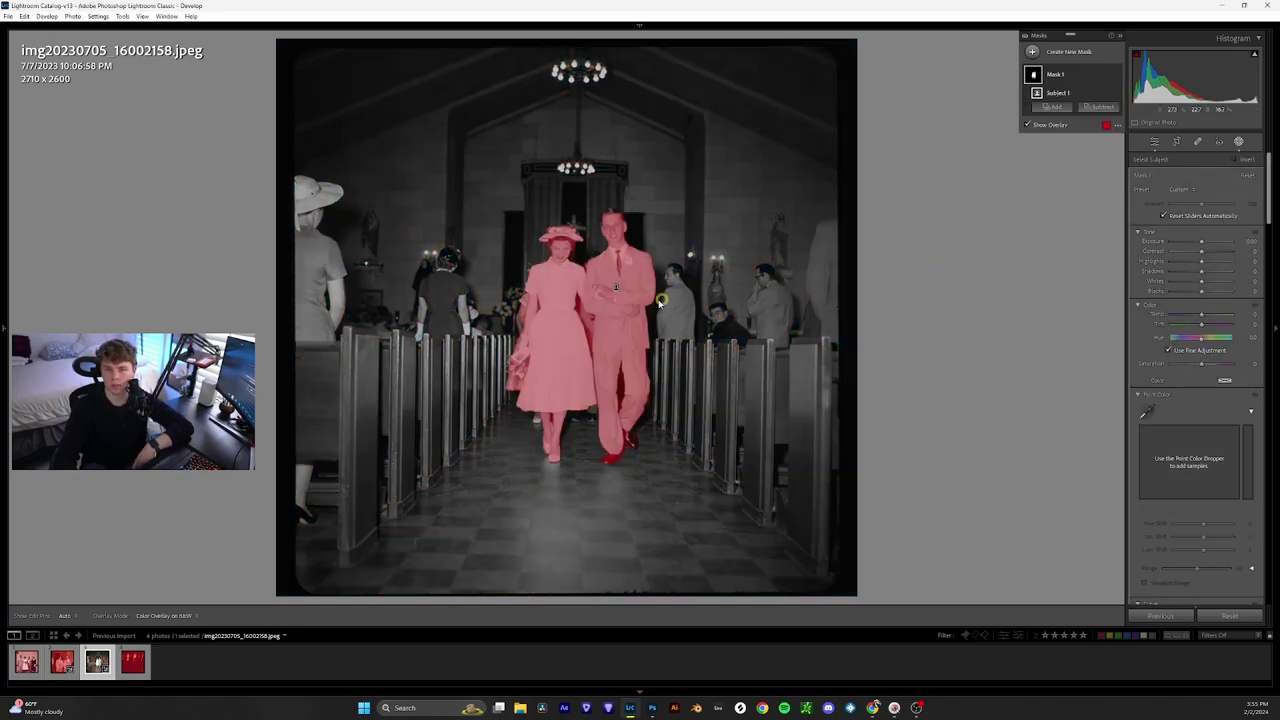
# Lower the couple mask's Highlights to about -37, zooming in on the couple to check.
pyautogui.moveTo(1194, 266)
pyautogui.mouseDown()
pyautogui.moveTo(1208, 263)
pyautogui.moveTo(1191, 268)
pyautogui.mouseUp()
pyautogui.click(1204, 263)
pyautogui.press('z')
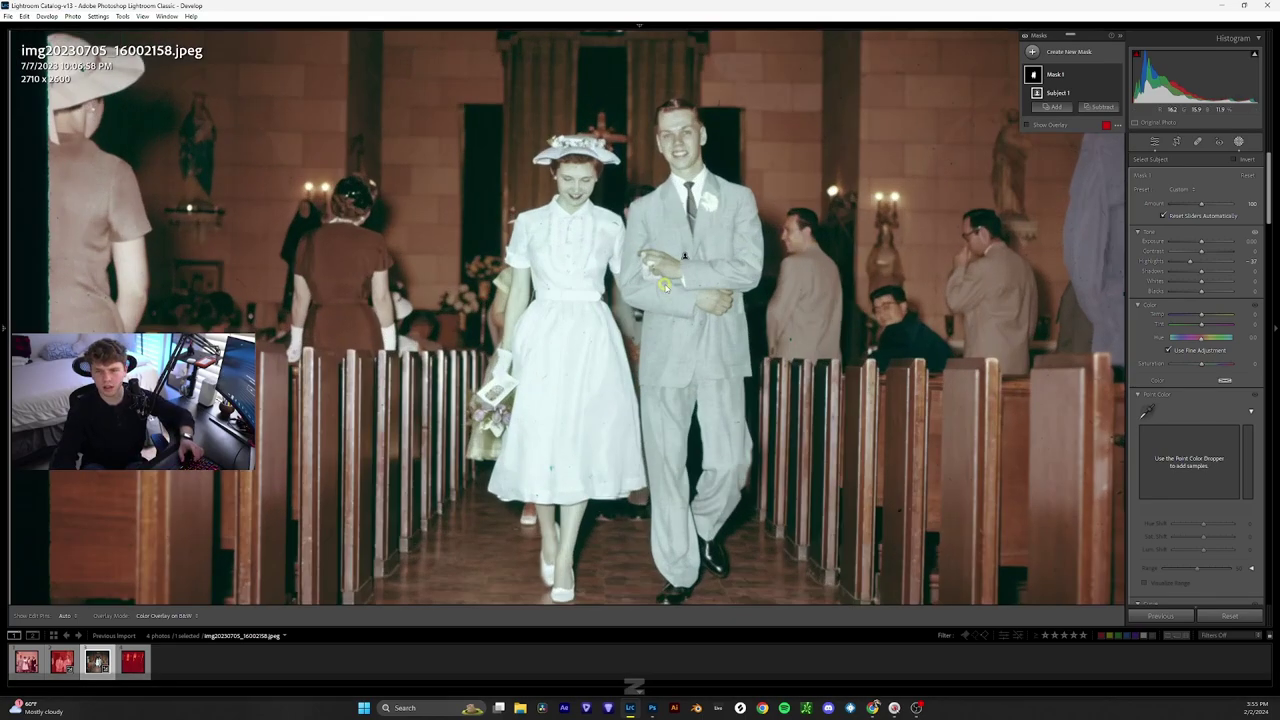
pyautogui.press('space')
pyautogui.moveTo(812, 268); pyautogui.dragTo(656, 272)
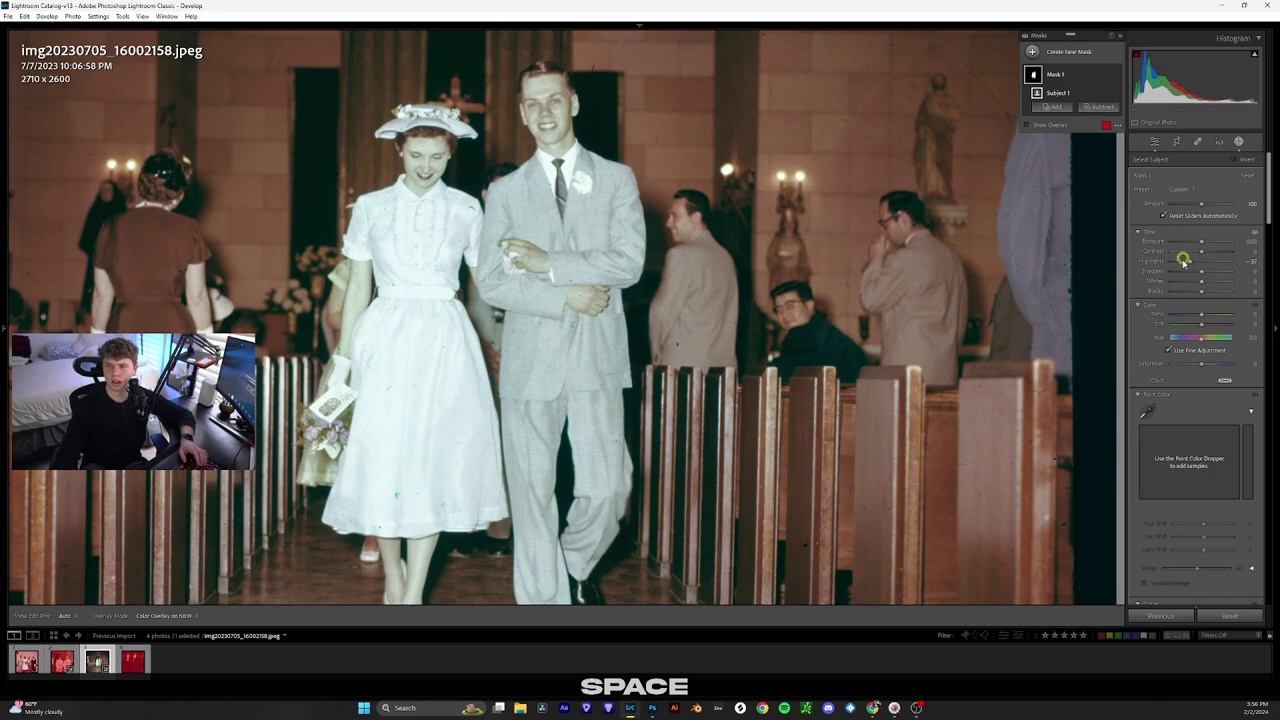
pyautogui.moveTo(1190, 262); pyautogui.dragTo(1187, 263)
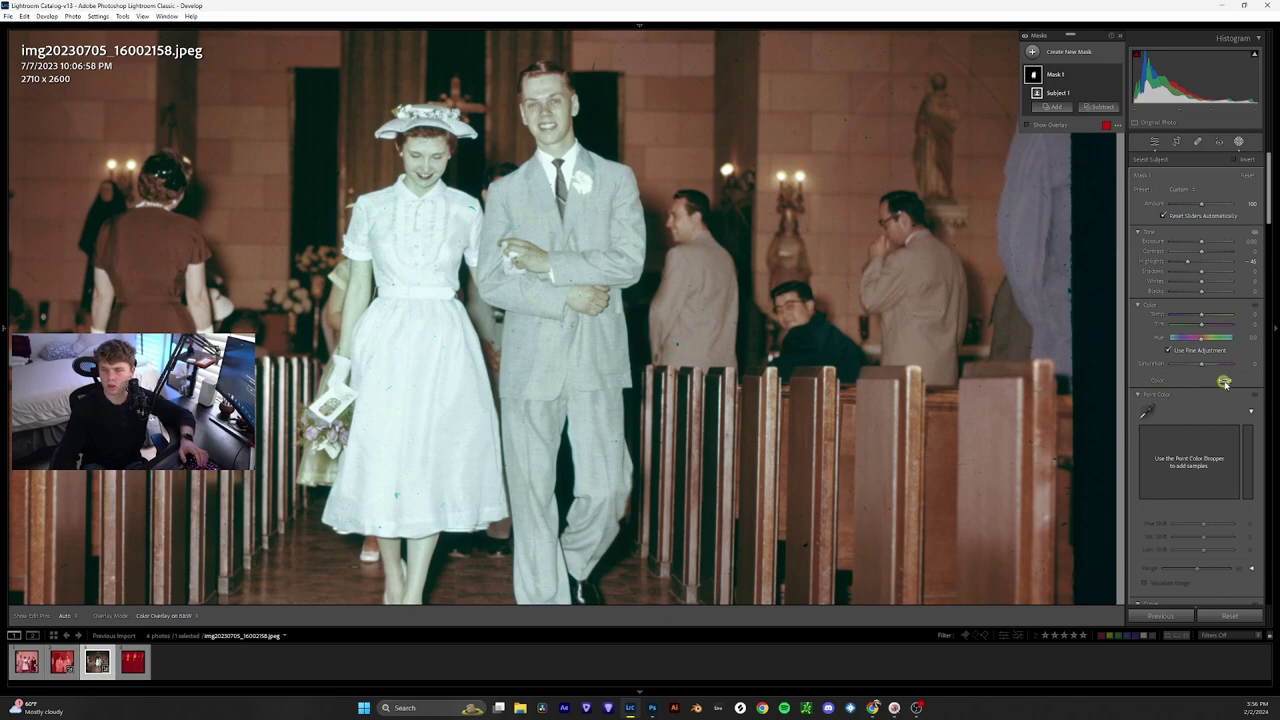
# Set the couple mask's Color tint to neutralise the pink in the suit and dress.
pyautogui.click(1224, 381)
pyautogui.moveTo(1193, 397)
pyautogui.mouseDown()
pyautogui.moveTo(649, 309)
pyautogui.moveTo(455, 210)
pyautogui.mouseUp()
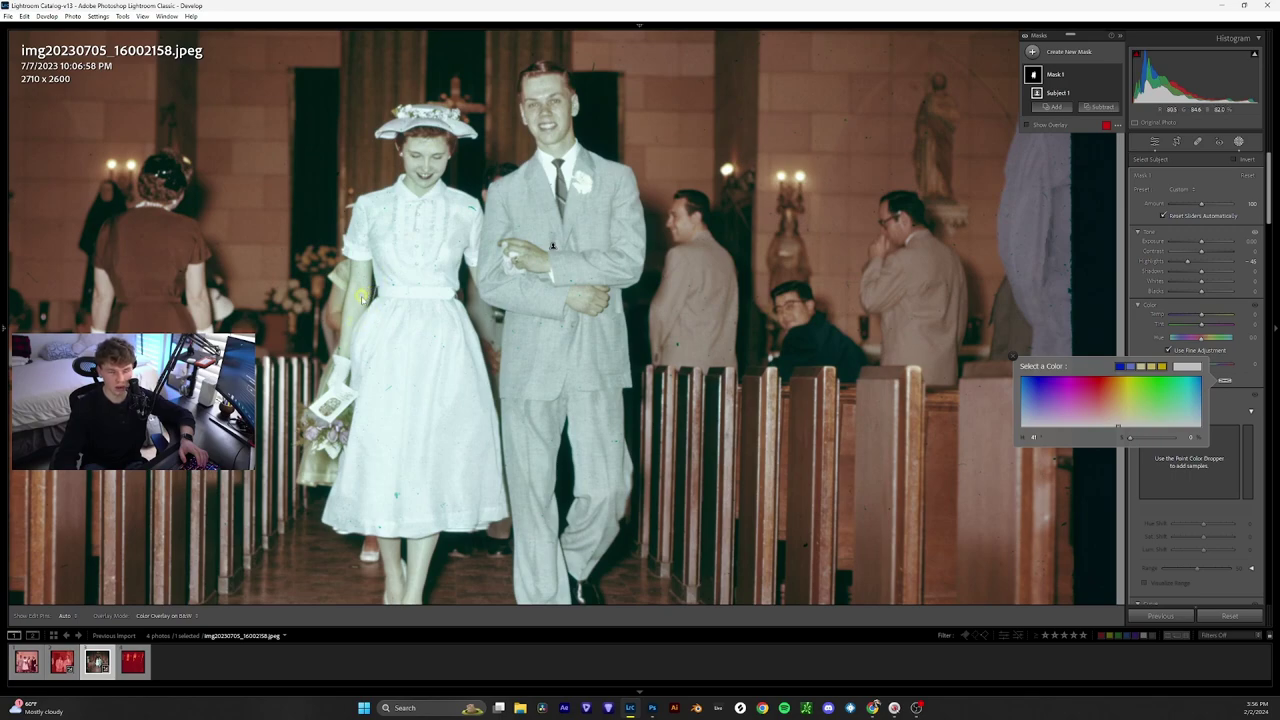
pyautogui.moveTo(957, 430)
pyautogui.mouseDown()
pyautogui.moveTo(1142, 447)
pyautogui.moveTo(1188, 410)
pyautogui.moveTo(1089, 405)
pyautogui.mouseUp()
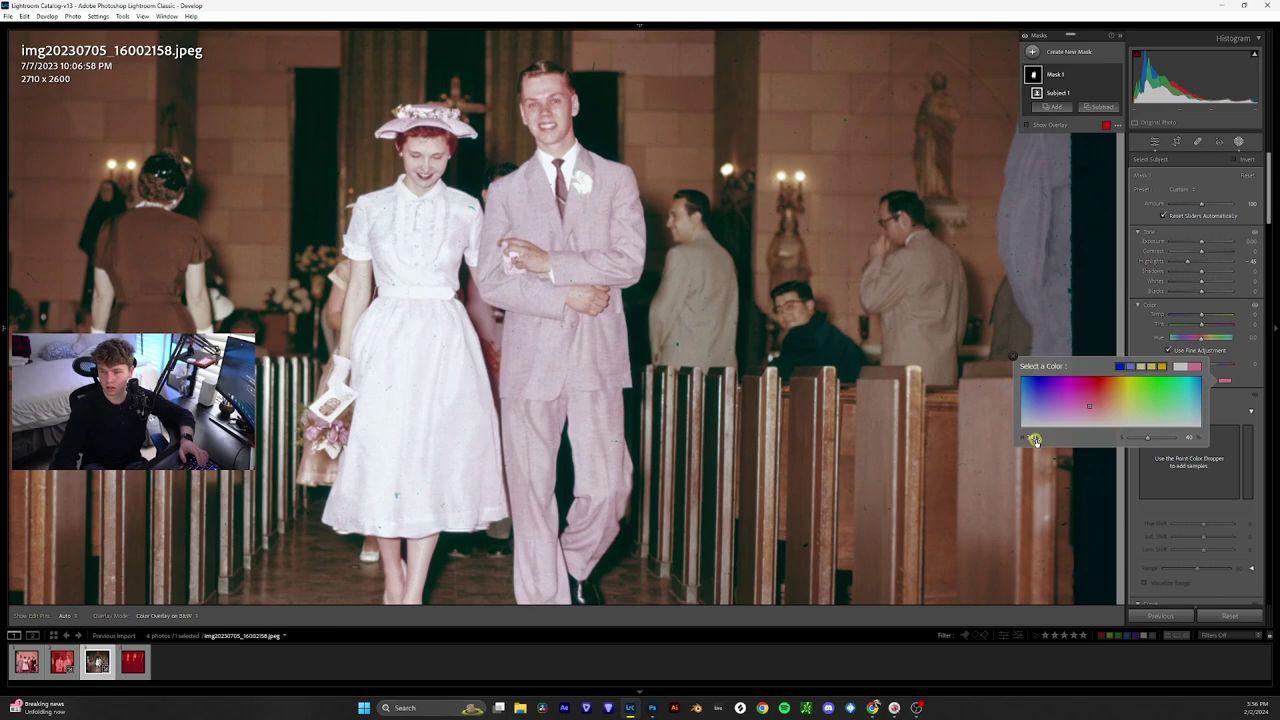
pyautogui.click(1035, 441)
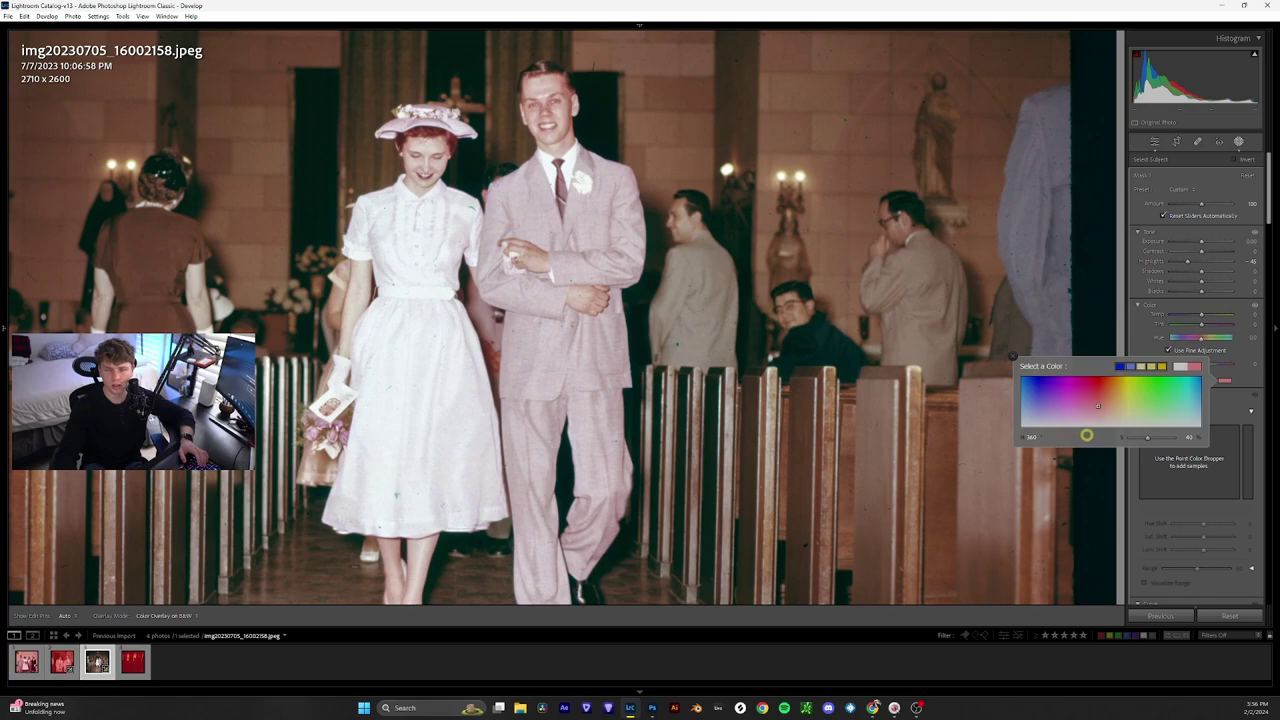
pyautogui.moveTo(1098, 405)
pyautogui.mouseDown()
pyautogui.moveTo(1110, 396)
pyautogui.moveTo(1105, 413)
pyautogui.moveTo(1133, 438)
pyautogui.mouseUp()
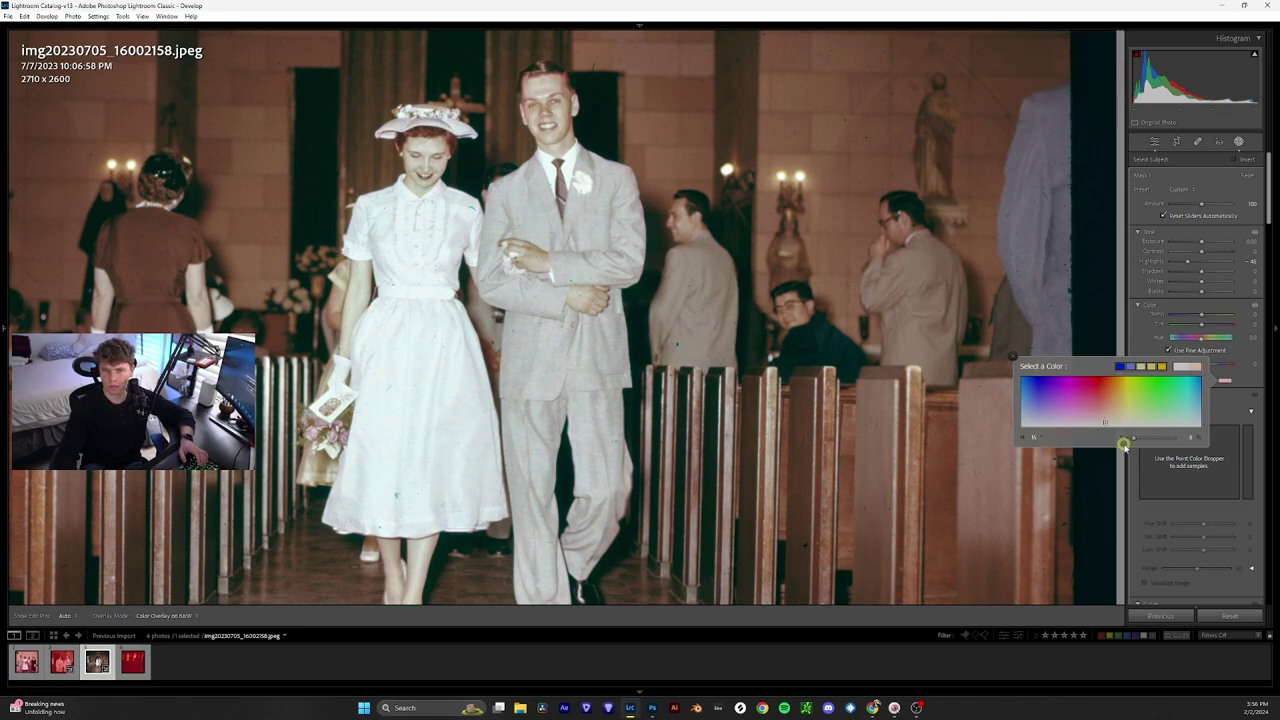
pyautogui.click(940, 341)
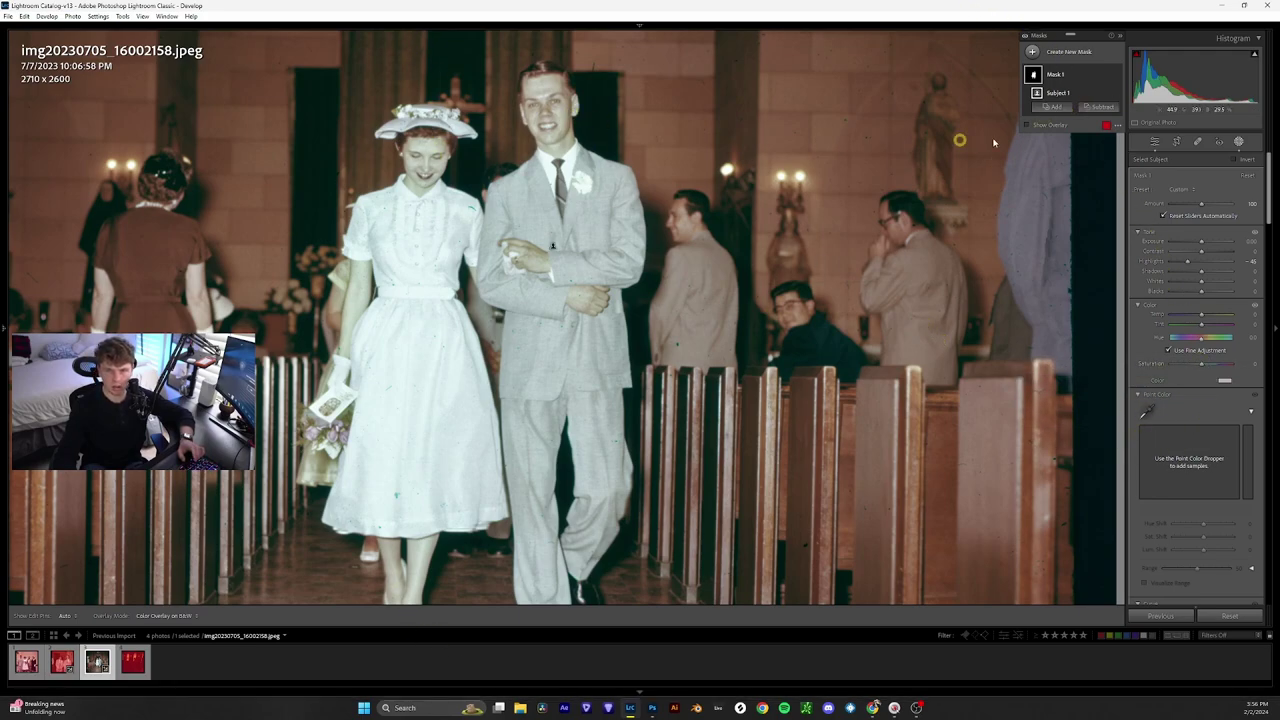
# Toggle Mask 1 on and off repeatedly to compare, leaving it enabled.
pyautogui.click(1116, 75)
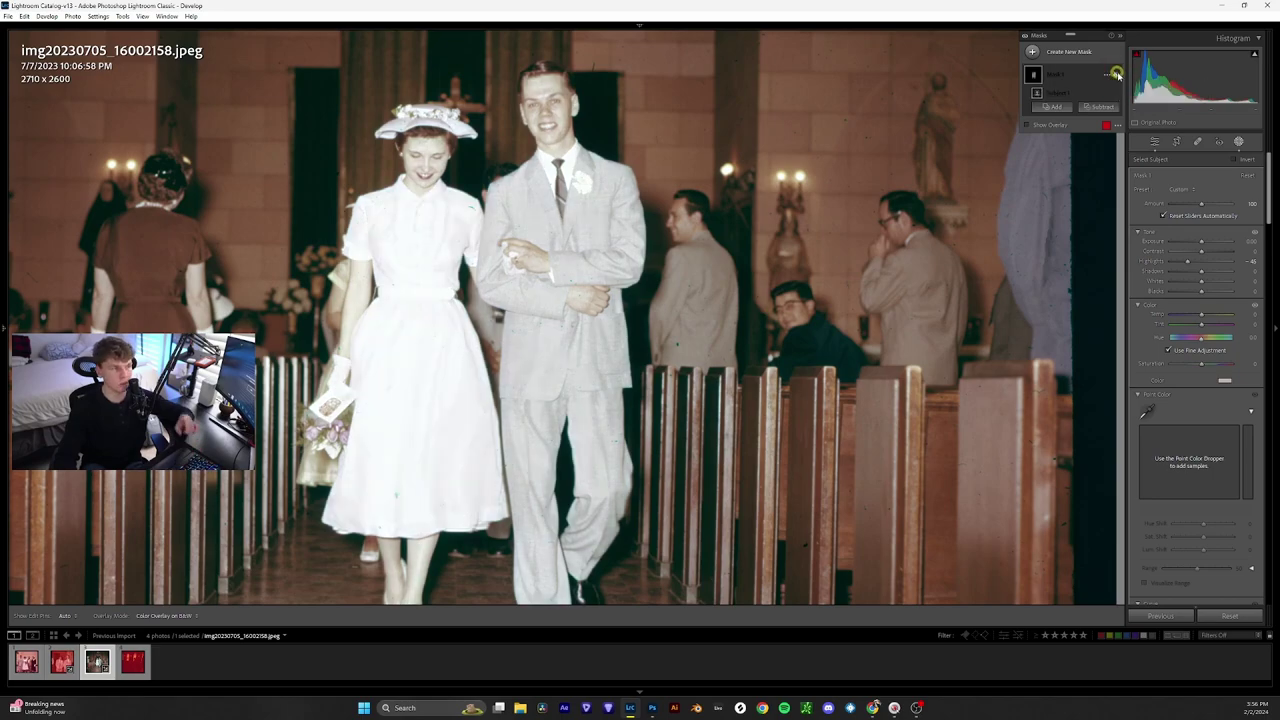
pyautogui.click(1116, 75)
pyautogui.click(1116, 75)
pyautogui.click(1116, 75)
pyautogui.click(1116, 75)
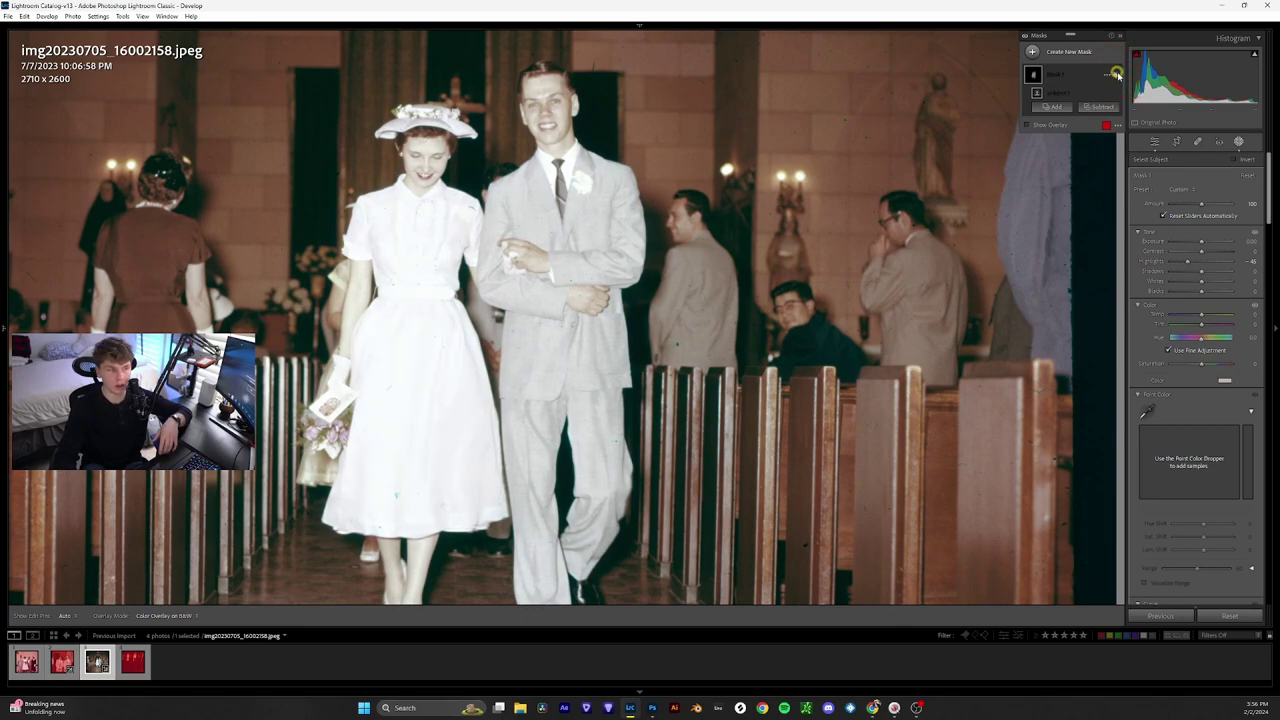
pyautogui.click(1116, 75)
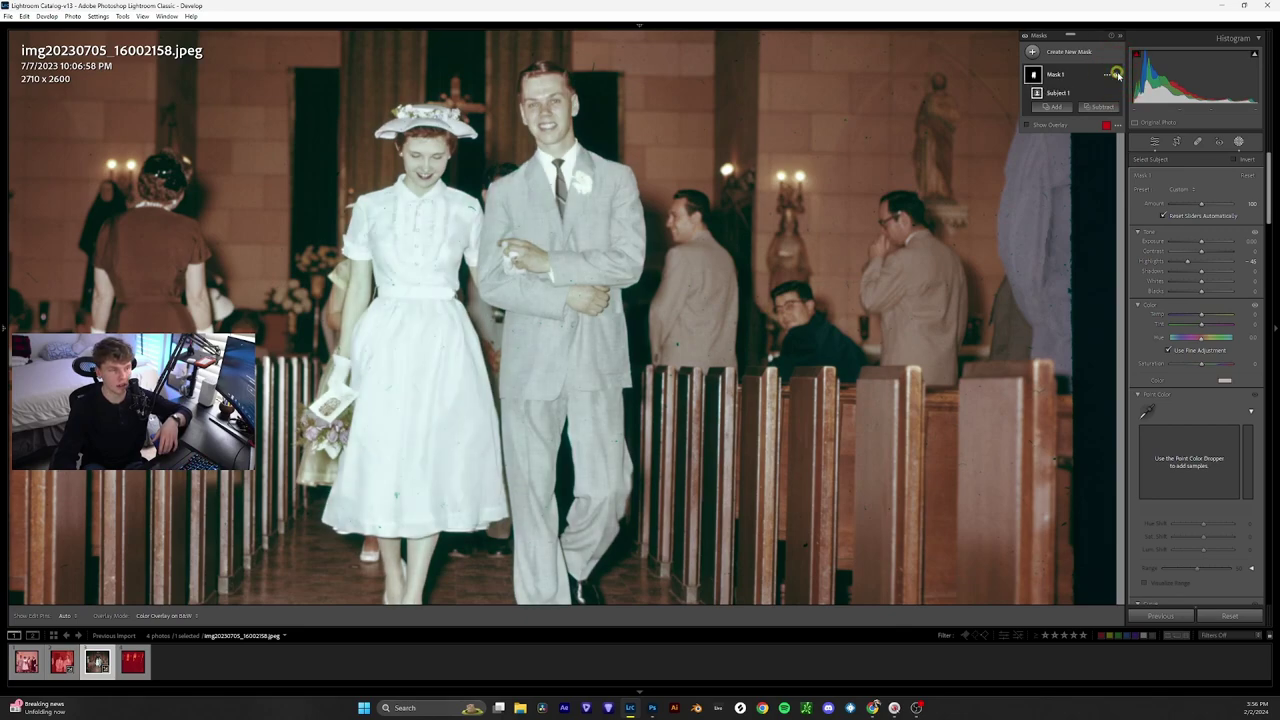
pyautogui.click(1116, 75)
pyautogui.click(1116, 75)
pyautogui.click(1116, 75)
pyautogui.click(1116, 75)
pyautogui.click(1116, 75)
pyautogui.click(1116, 75)
pyautogui.click(1116, 75)
pyautogui.click(1116, 75)
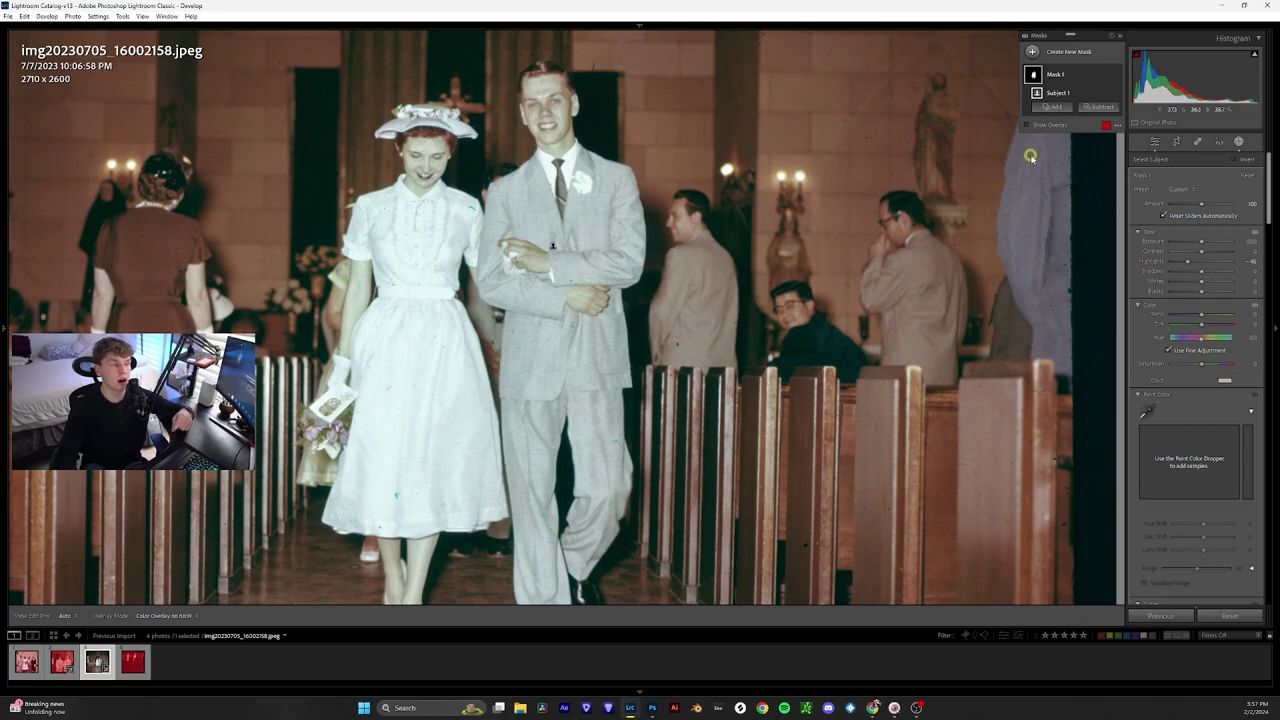
# Create a people mask of the bride's body skin and lips, excluding hair and clothes.
pyautogui.press('z')
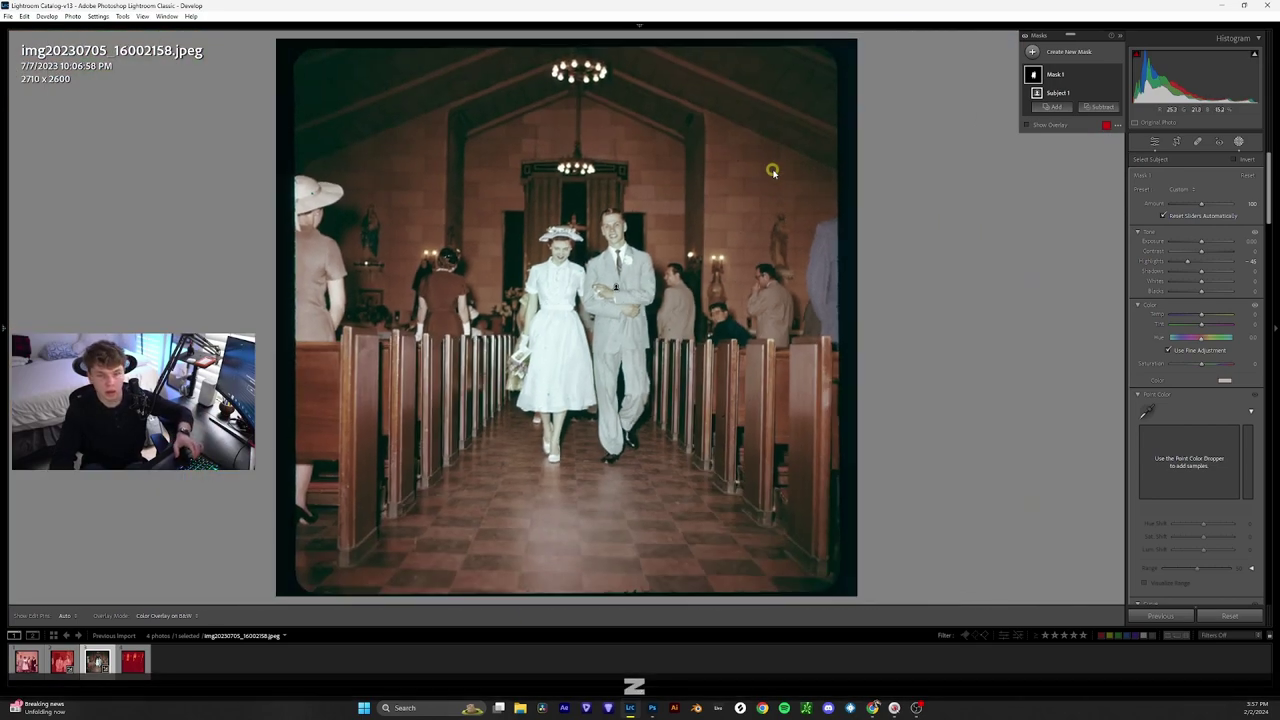
pyautogui.press('z')
pyautogui.click(1071, 52)
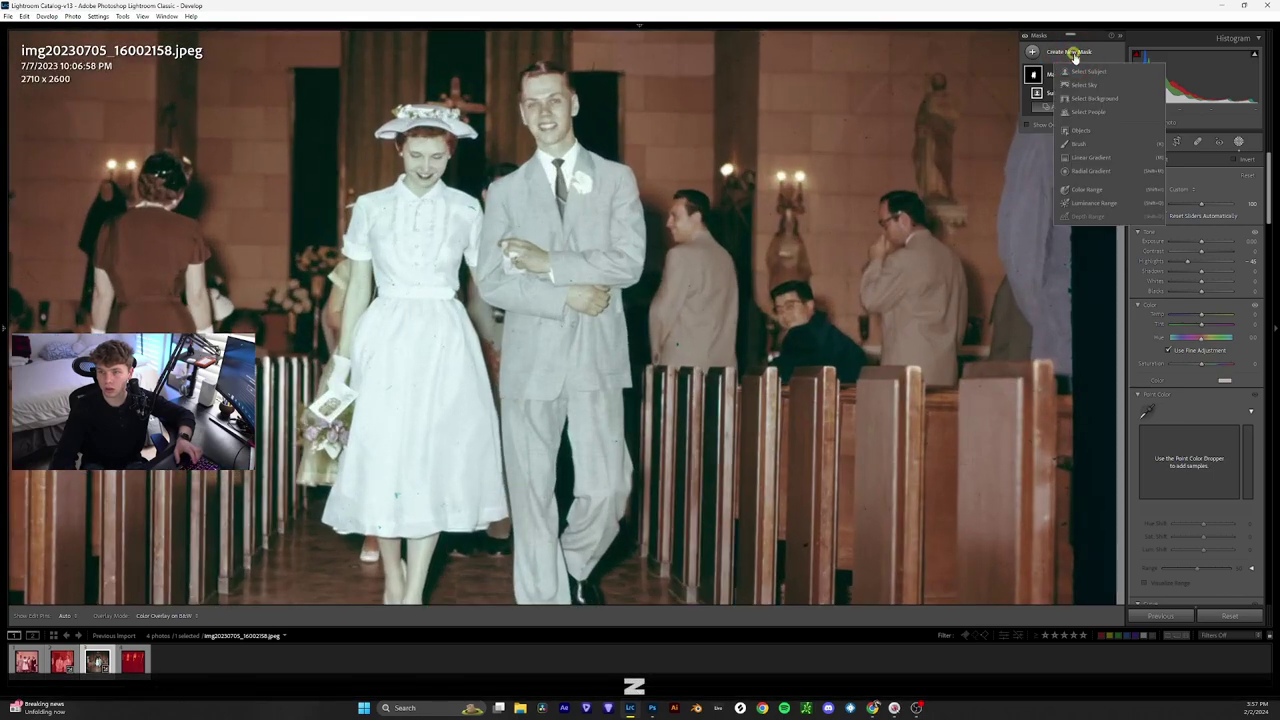
pyautogui.click(1105, 103)
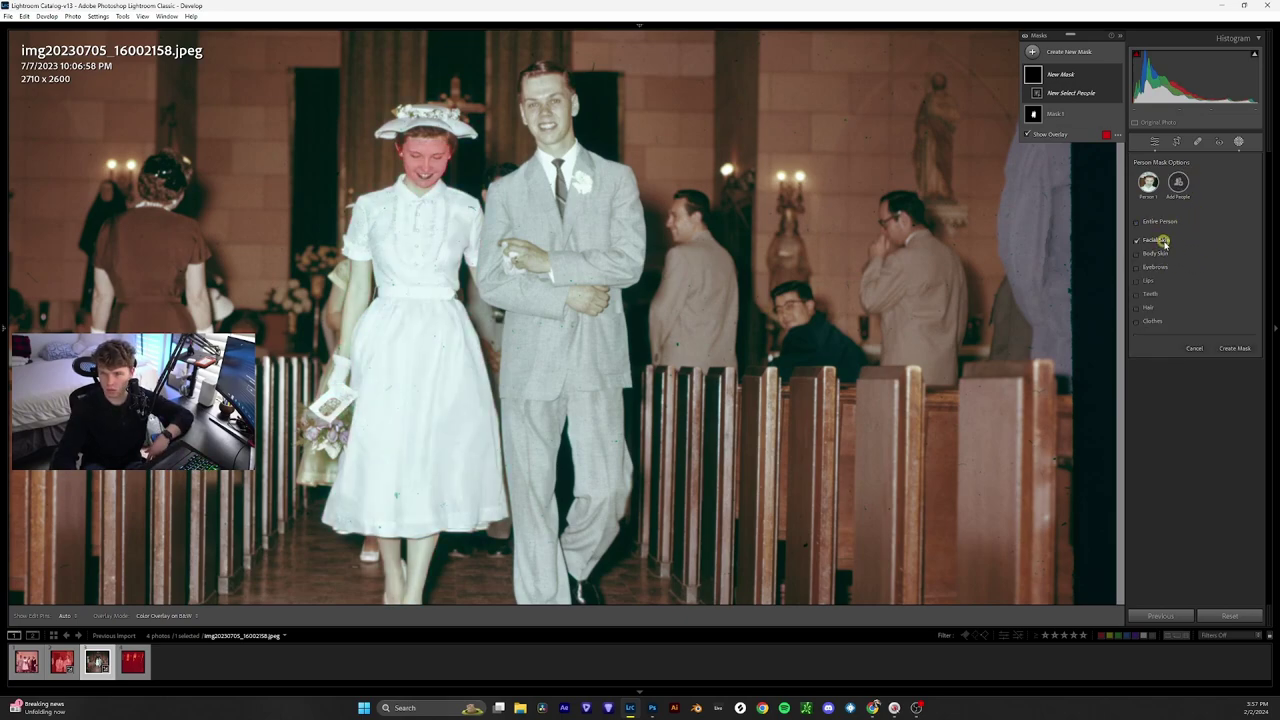
pyautogui.click(1157, 252)
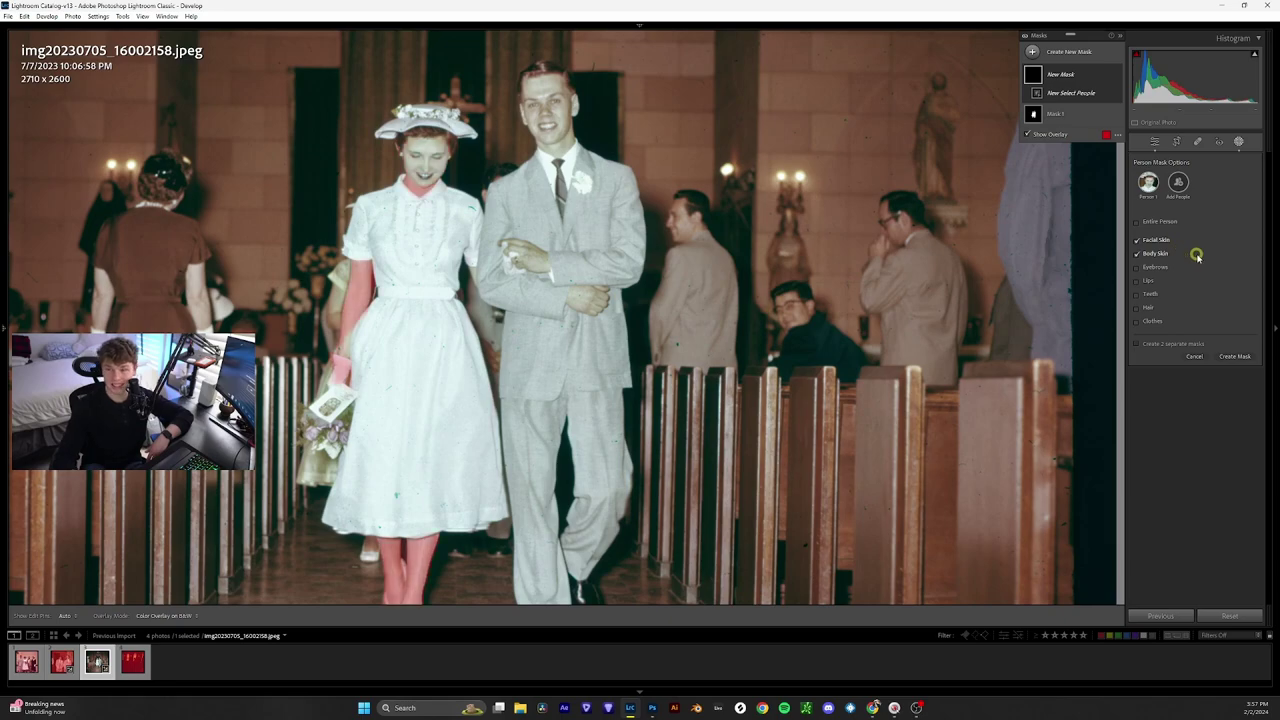
pyautogui.click(1150, 282)
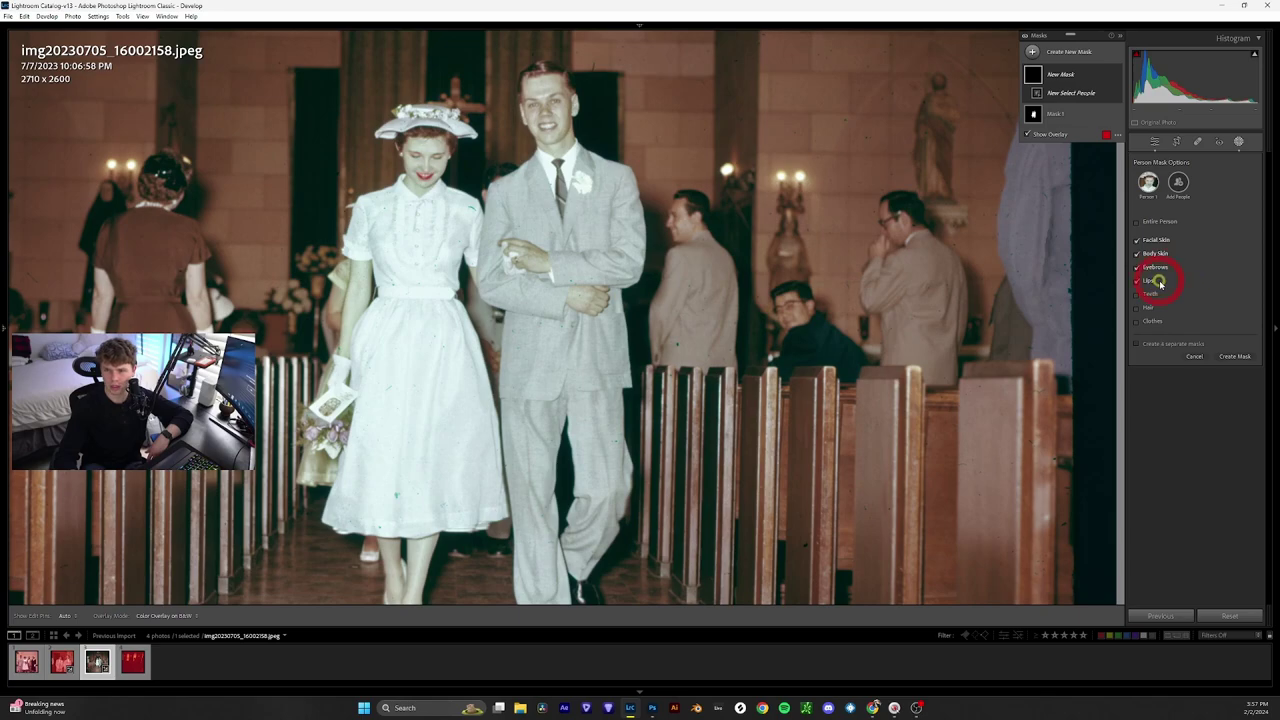
pyautogui.click(1150, 309)
pyautogui.click(1153, 310)
pyautogui.click(1167, 320)
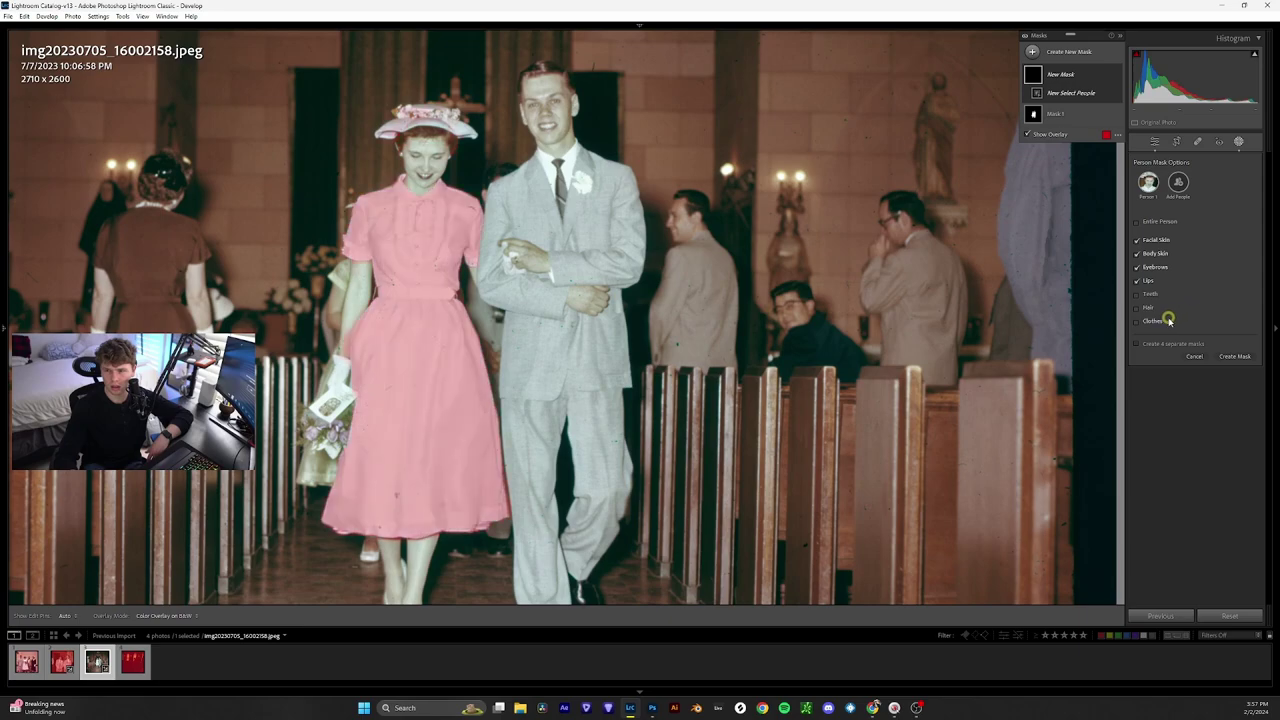
pyautogui.click(1160, 320)
pyautogui.click(1234, 356)
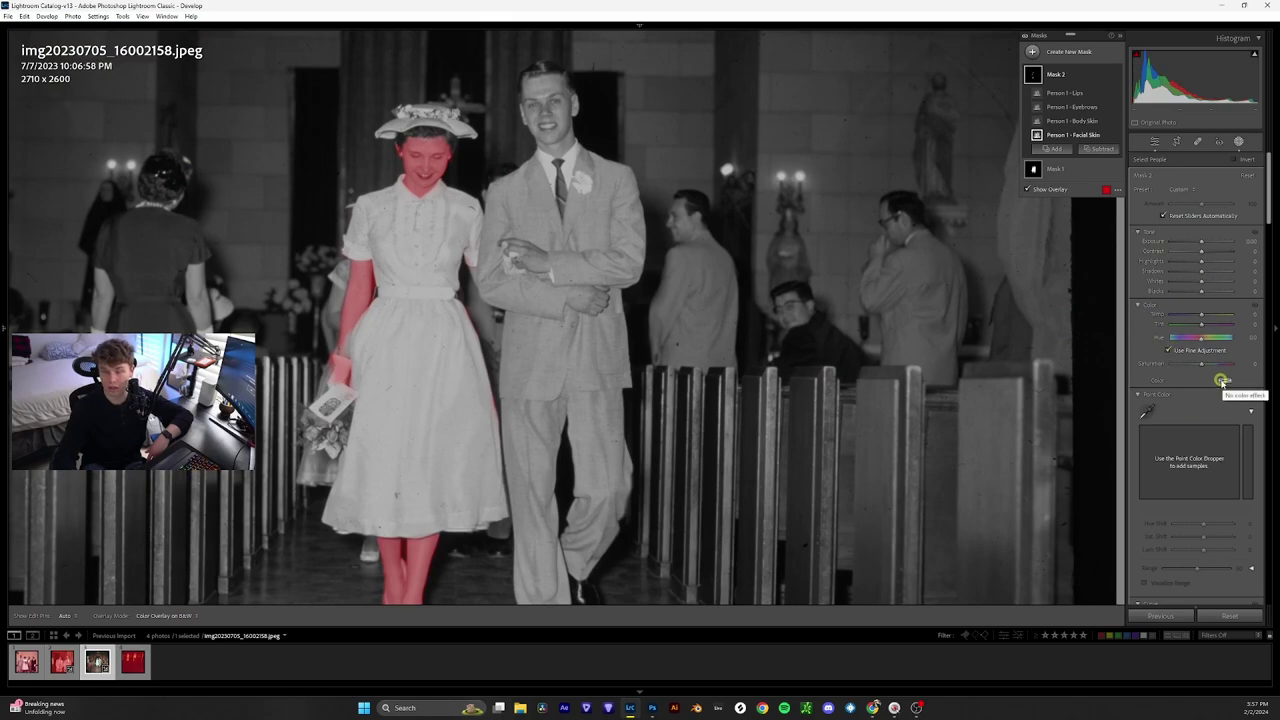
# Tint the skin mask a subtle warm orange with saturation around 12, then reframe the view.
pyautogui.click(1221, 381)
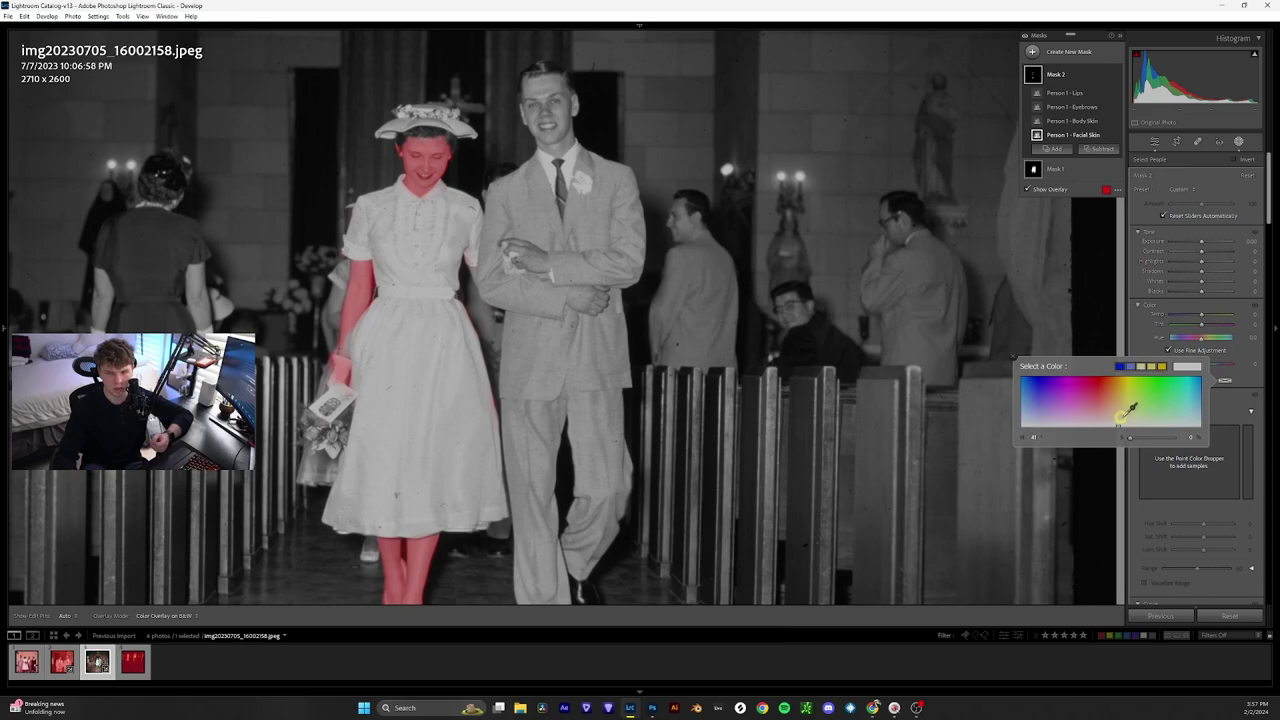
pyautogui.moveTo(1106, 407); pyautogui.dragTo(1104, 401)
pyautogui.moveTo(1150, 437); pyautogui.dragTo(1143, 437)
pyautogui.press('space')
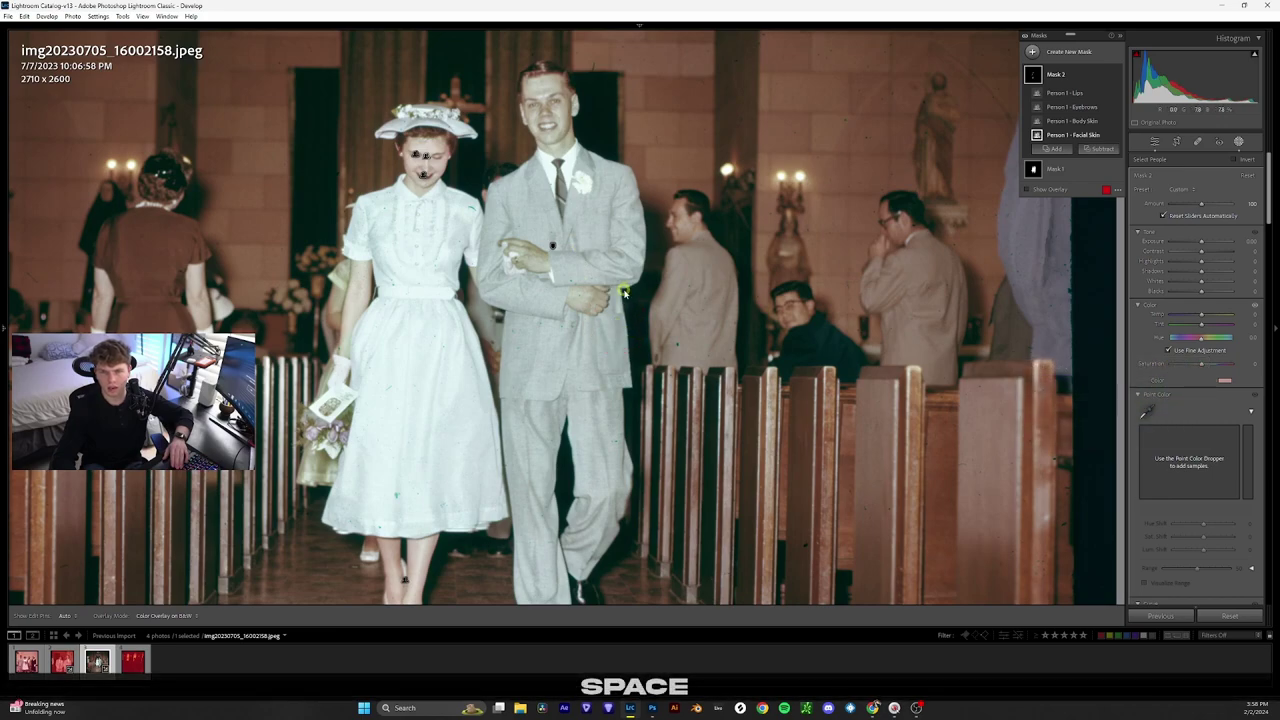
pyautogui.moveTo(622, 291); pyautogui.dragTo(606, 337)
pyautogui.moveTo(648, 272); pyautogui.dragTo(592, 278)
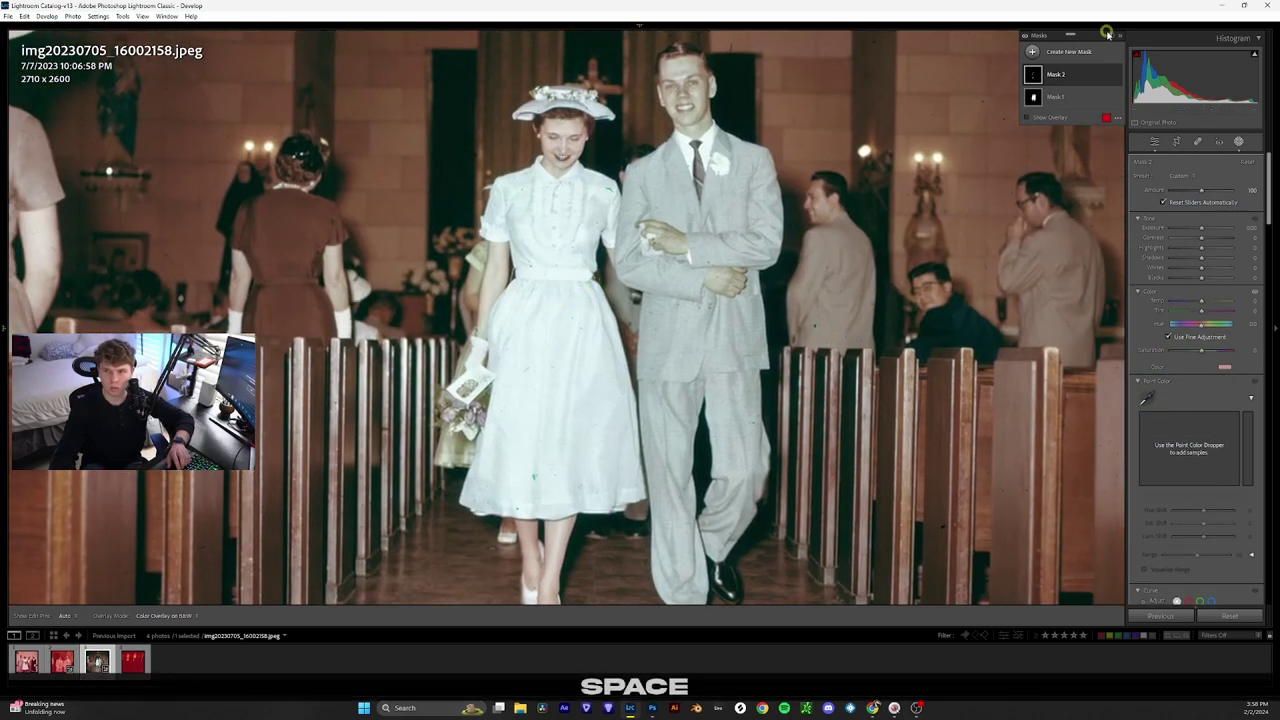
# Create a people mask of the bride's clothes and pull down its Highlights.
pyautogui.click(1069, 51)
pyautogui.click(1090, 130)
pyautogui.click(1178, 181)
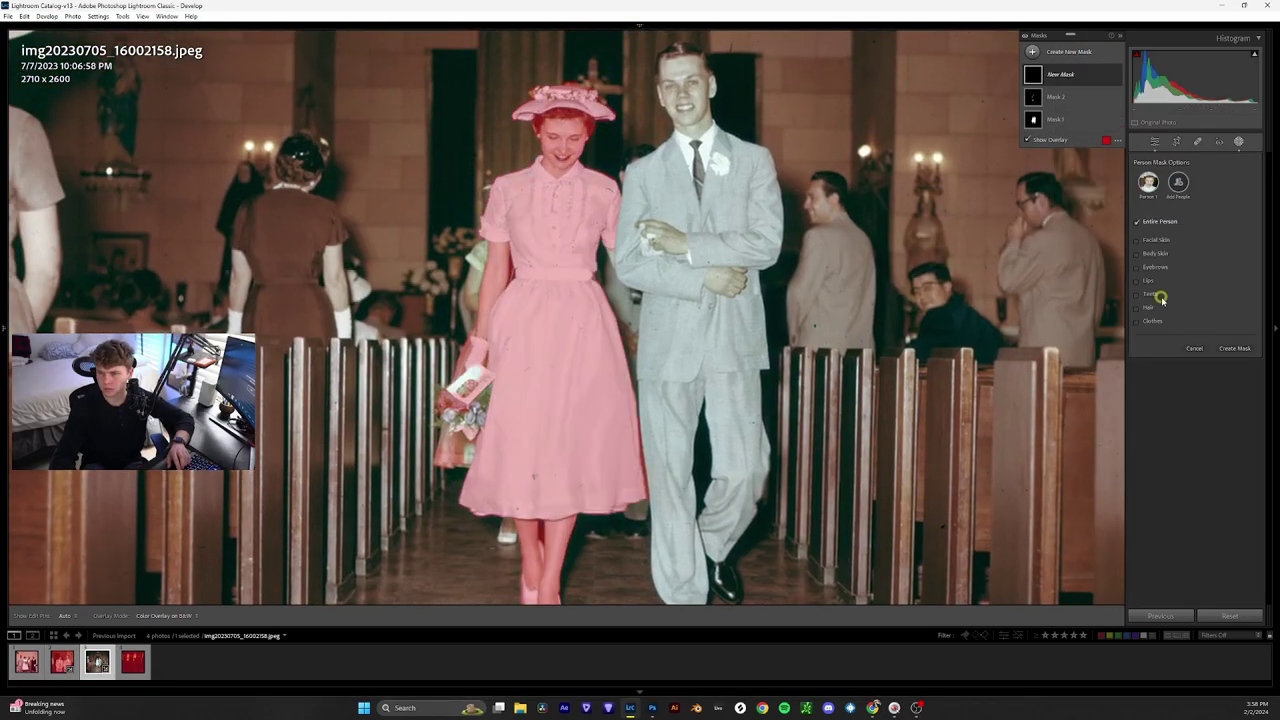
pyautogui.click(1237, 354)
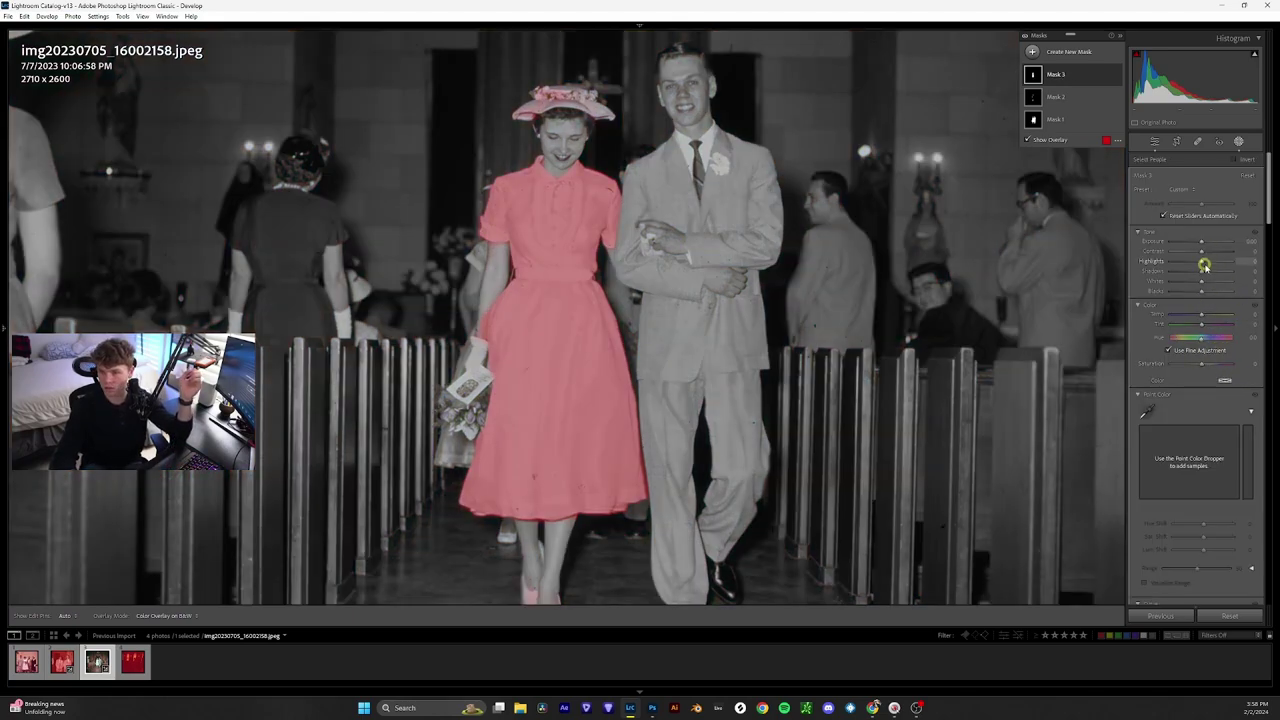
pyautogui.moveTo(1200, 262); pyautogui.dragTo(1187, 256)
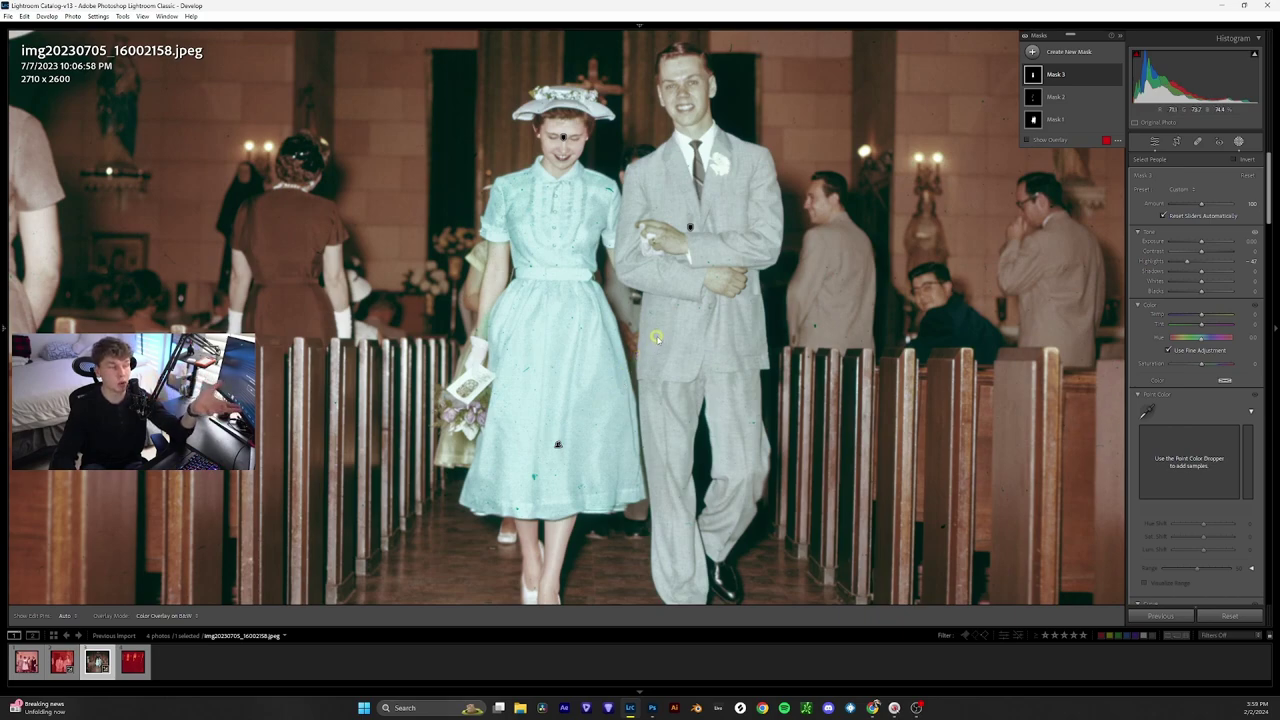
pyautogui.click(687, 226)
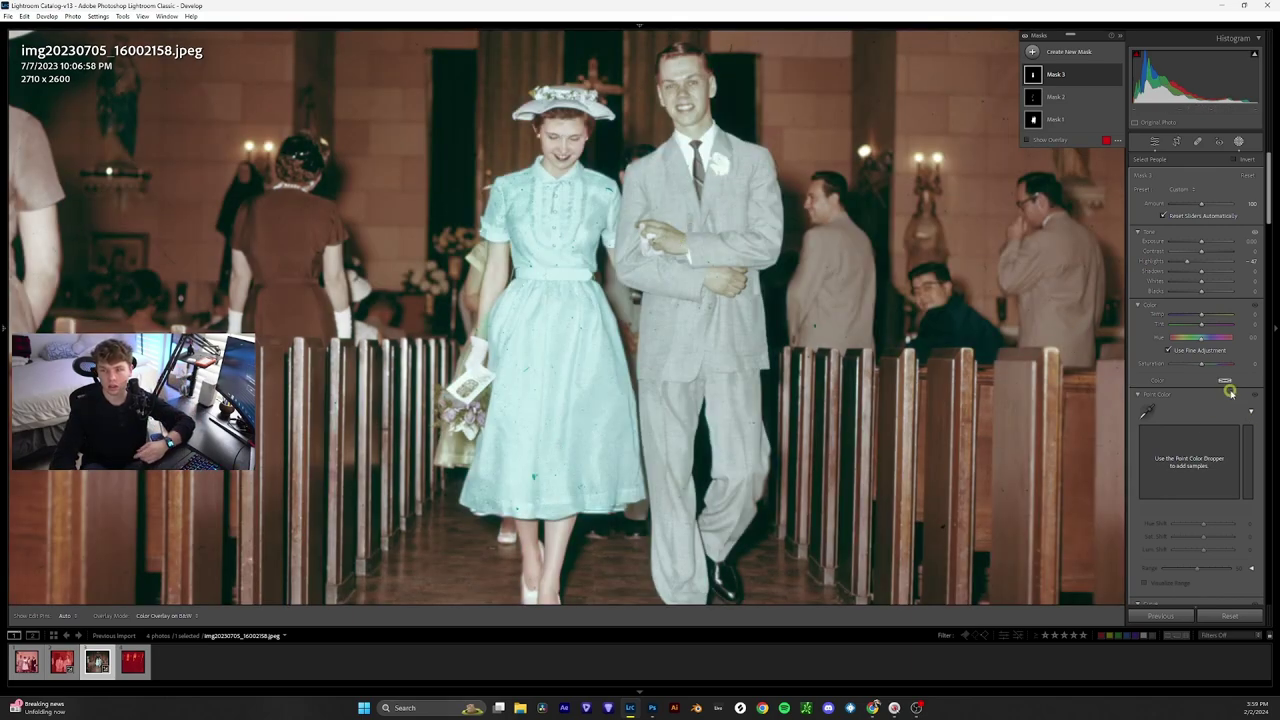
# Tint the dress mask red-magenta at about 30 saturation, then preview full screen.
pyautogui.click(1224, 380)
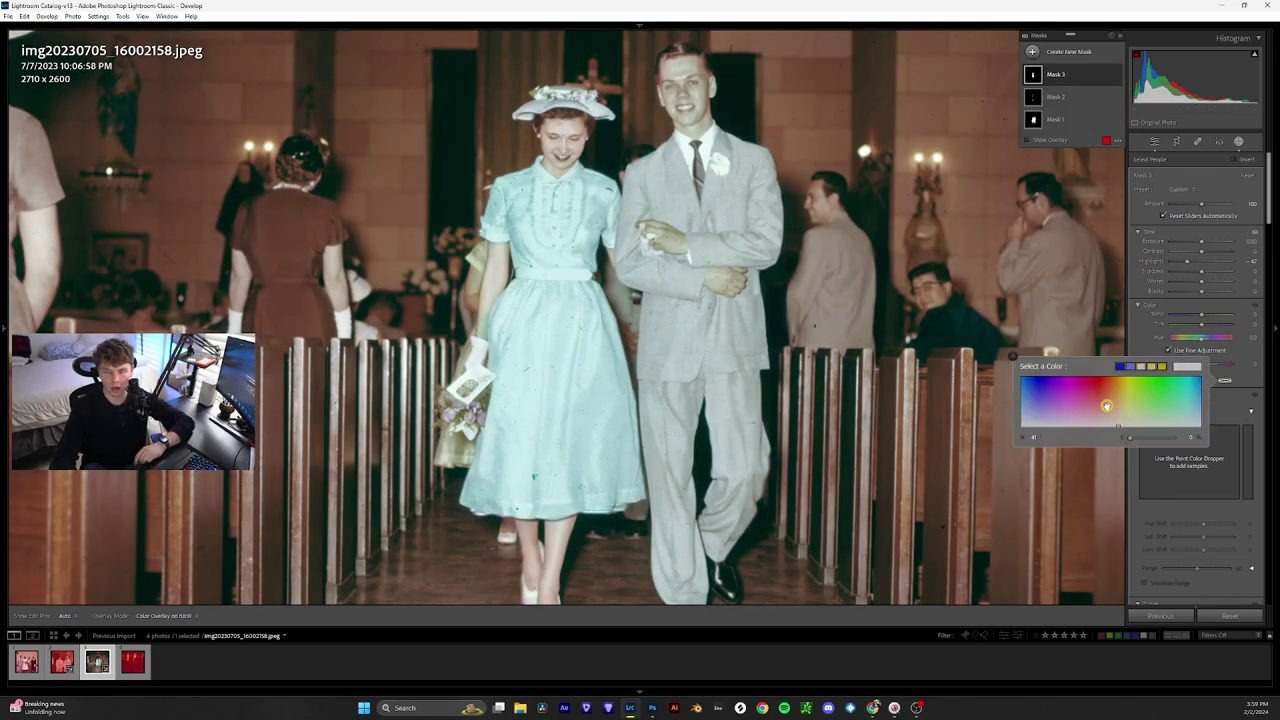
pyautogui.click(1224, 379)
pyautogui.click(1224, 379)
pyautogui.moveTo(1130, 437); pyautogui.dragTo(1143, 437)
pyautogui.moveTo(1064, 409); pyautogui.dragTo(1051, 401)
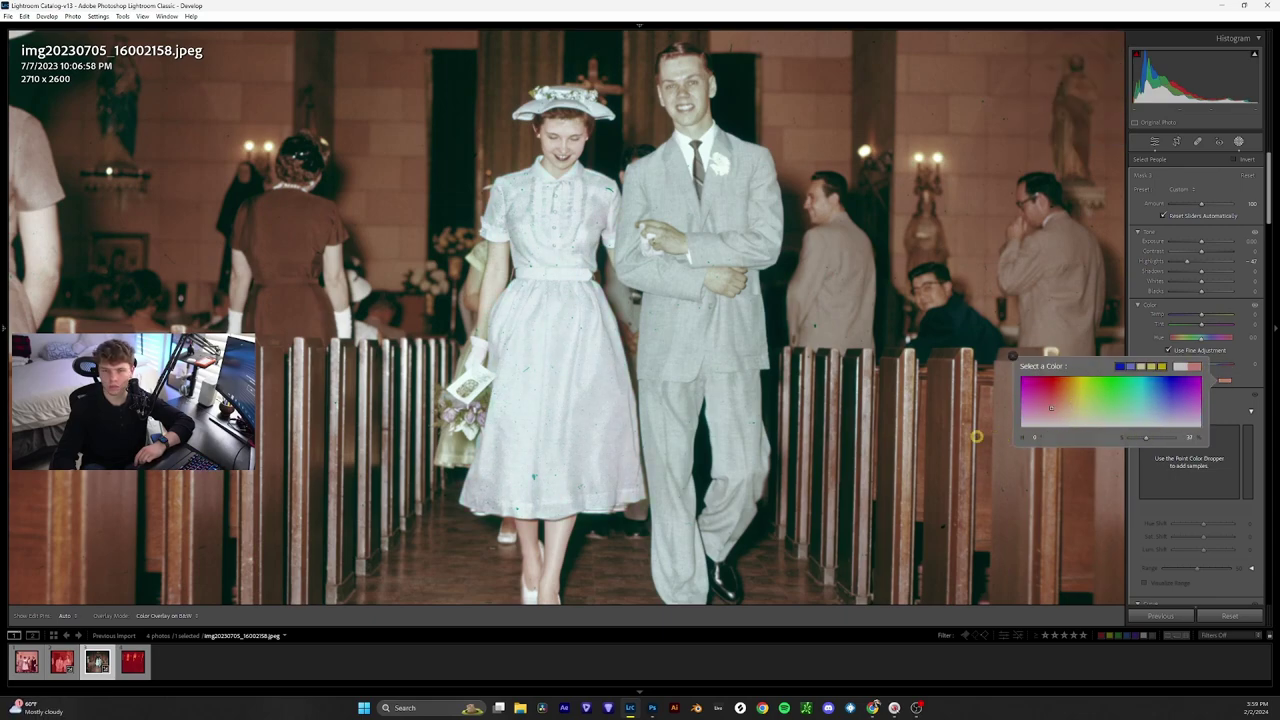
pyautogui.moveTo(1141, 437)
pyautogui.mouseDown()
pyautogui.moveTo(1151, 440)
pyautogui.moveTo(1132, 437)
pyautogui.mouseUp()
pyautogui.press('z')
pyautogui.press('z')
pyautogui.press('f')
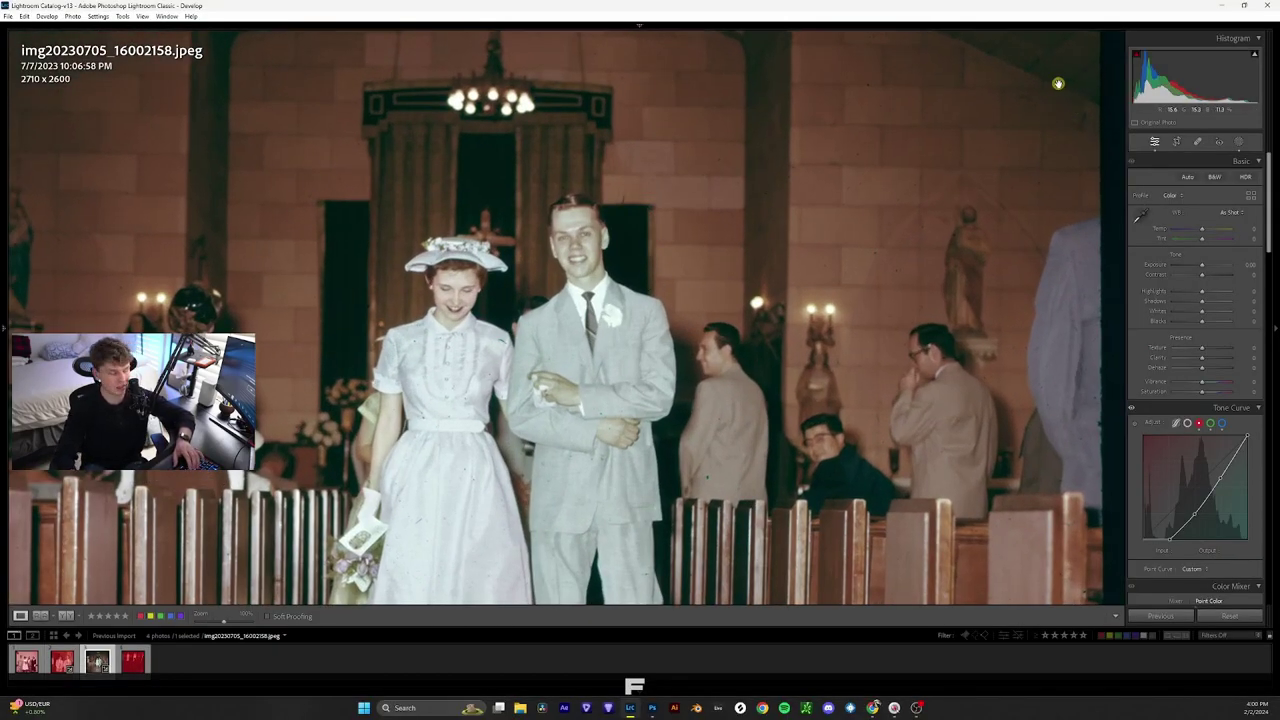
# Create a clothes mask for the groom (Person 2) and tint his suit neutral grey.
pyautogui.press('k')
pyautogui.click(1220, 206)
pyautogui.press('space')
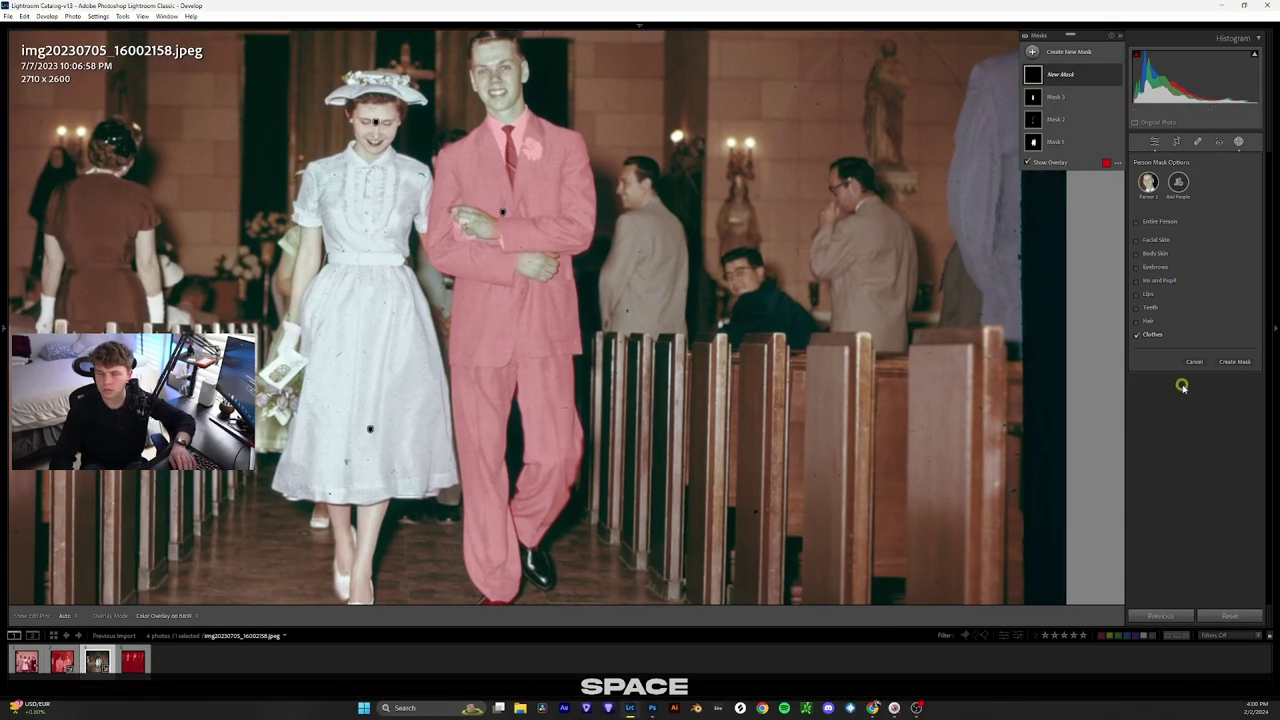
pyautogui.click(1232, 361)
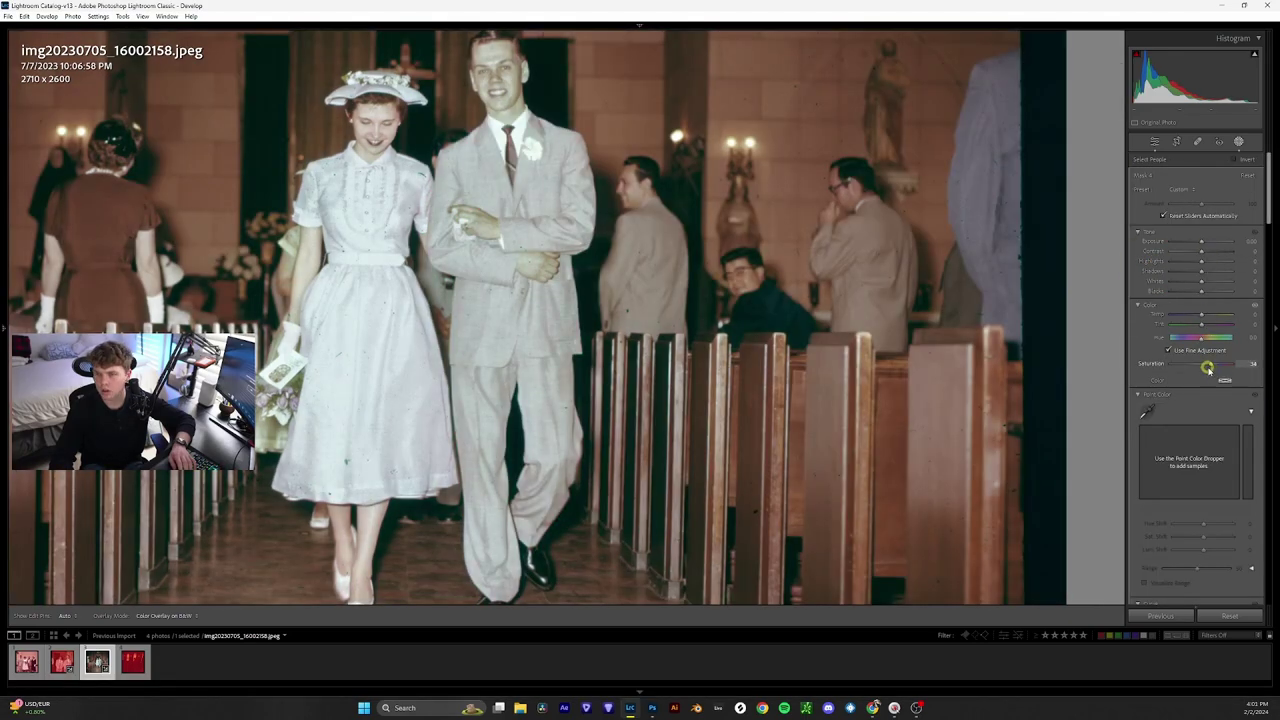
pyautogui.click(1224, 380)
pyautogui.click(1124, 412)
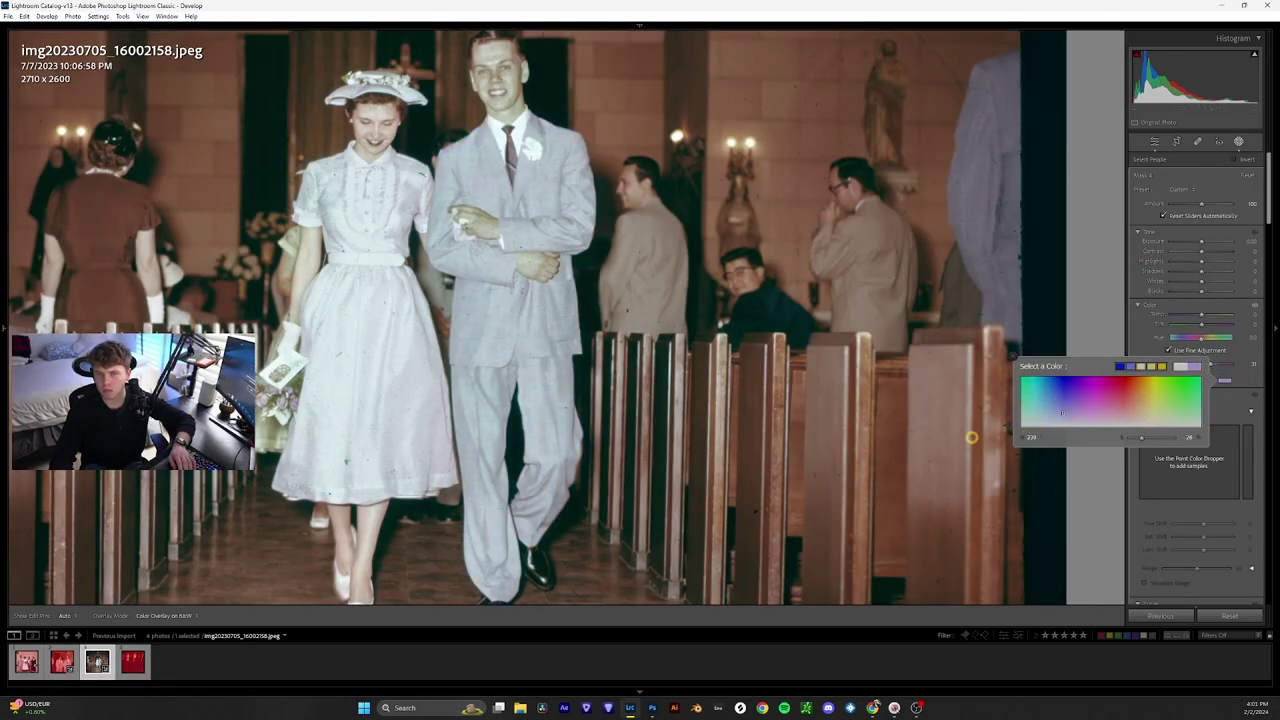
pyautogui.click(1068, 51)
# Add a separate People skin mask for the groom's face and hands and open its tint colour.
pyautogui.click(1080, 114)
pyautogui.click(1160, 271)
pyautogui.click(1222, 407)
pyautogui.press('space')
pyautogui.click(1224, 380)
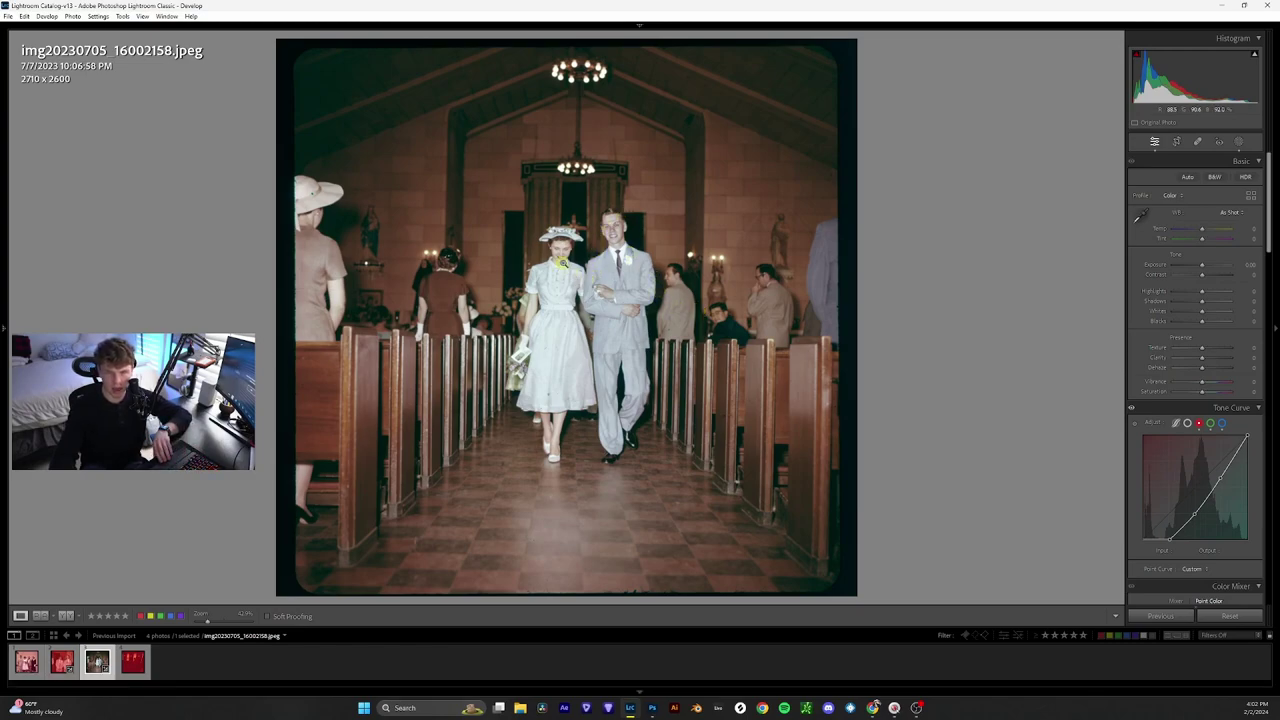
# Add a Select Background mask around the couple and zoom in to check its edges.
pyautogui.press('k')
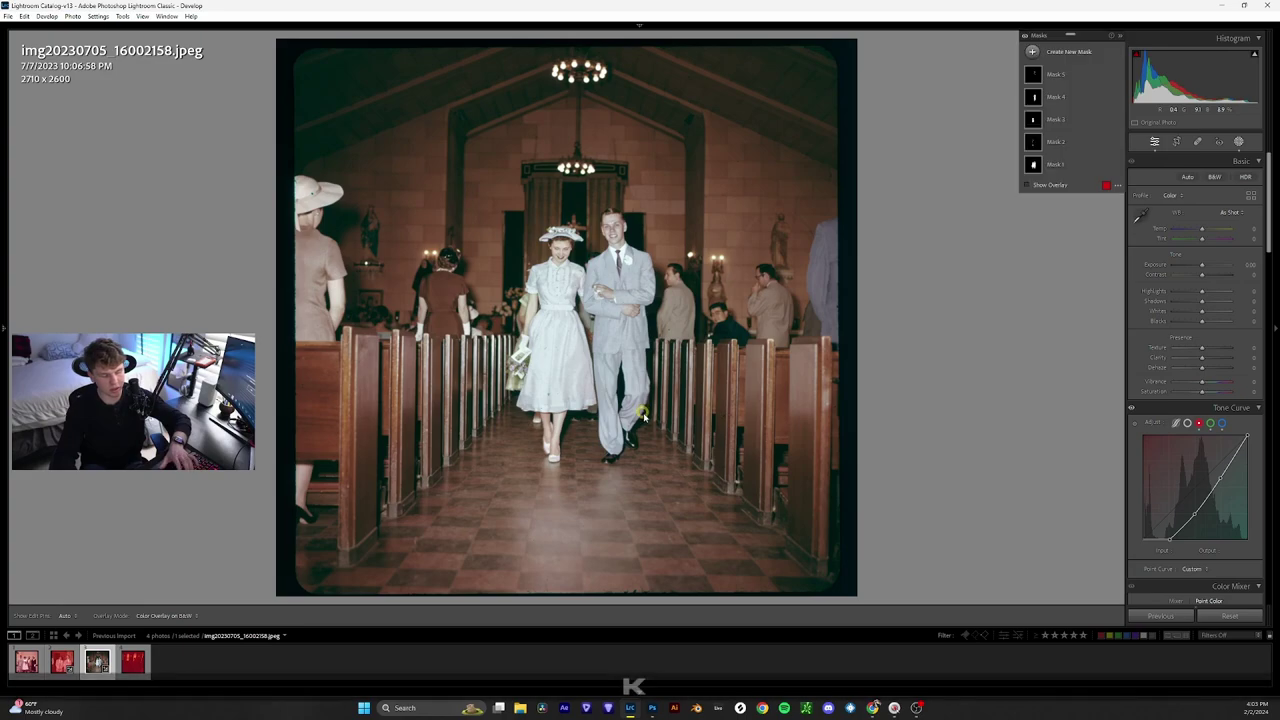
pyautogui.click(1066, 51)
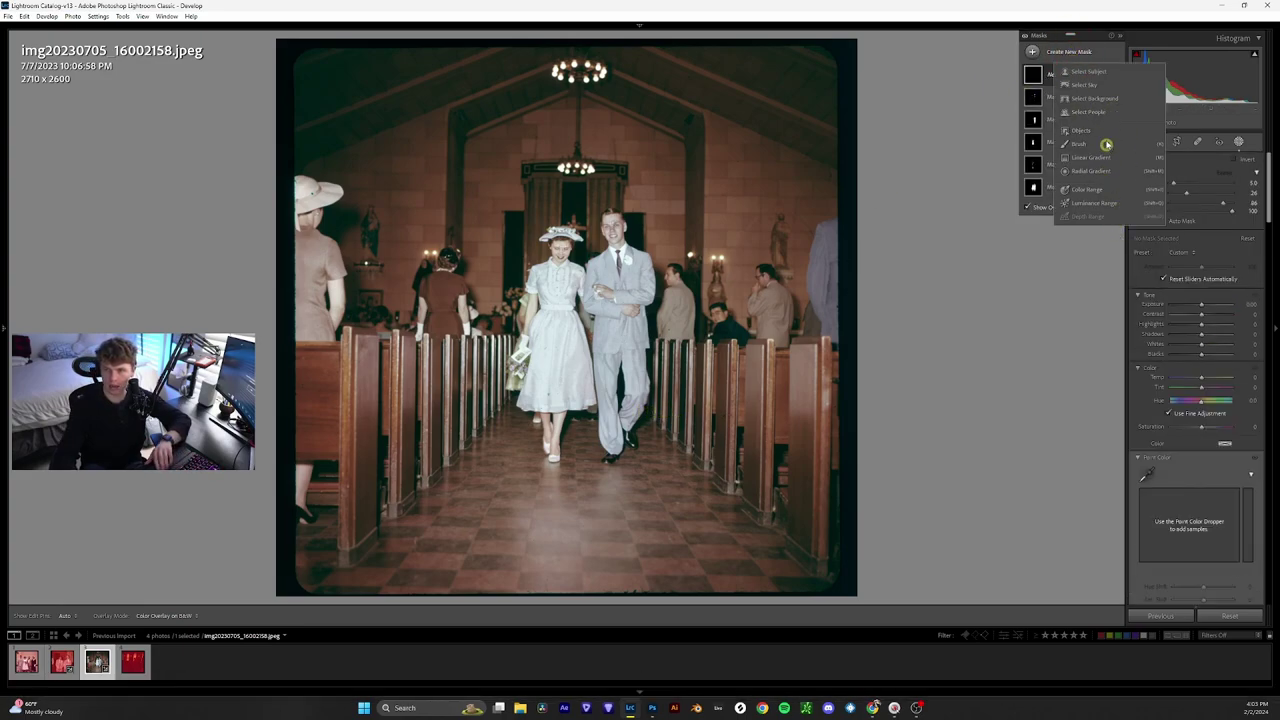
pyautogui.click(1095, 99)
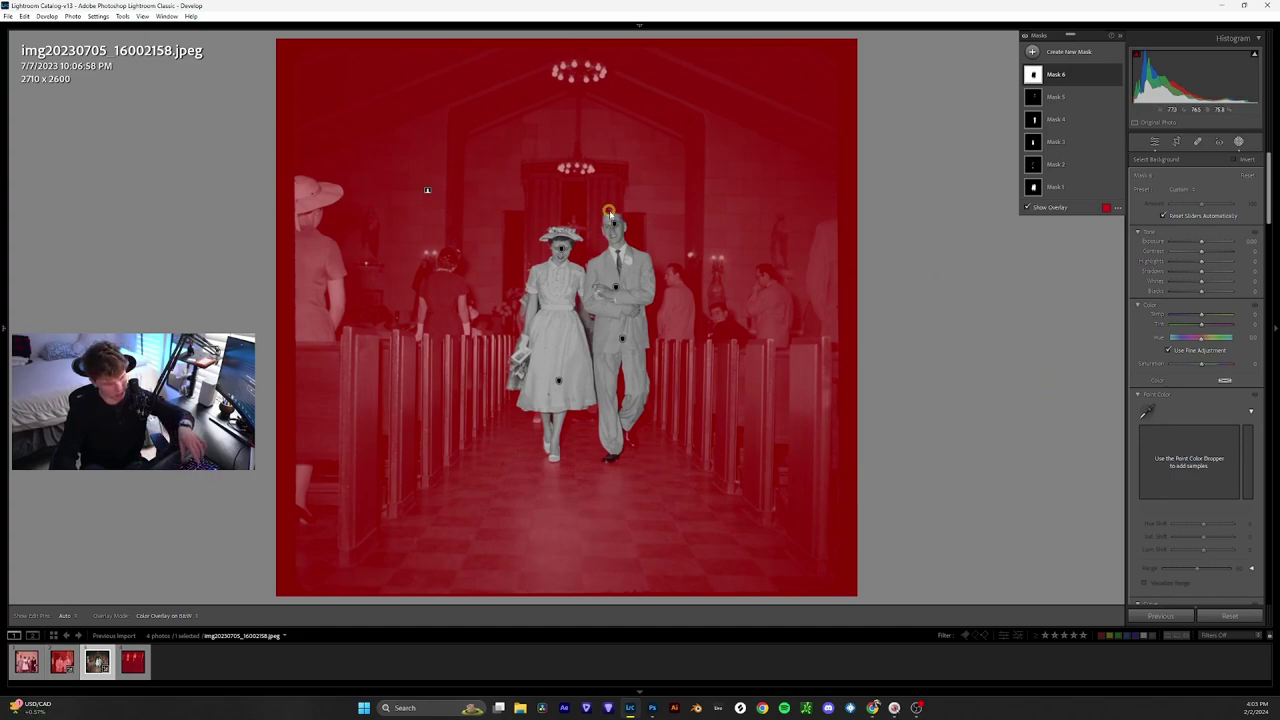
pyautogui.press('z')
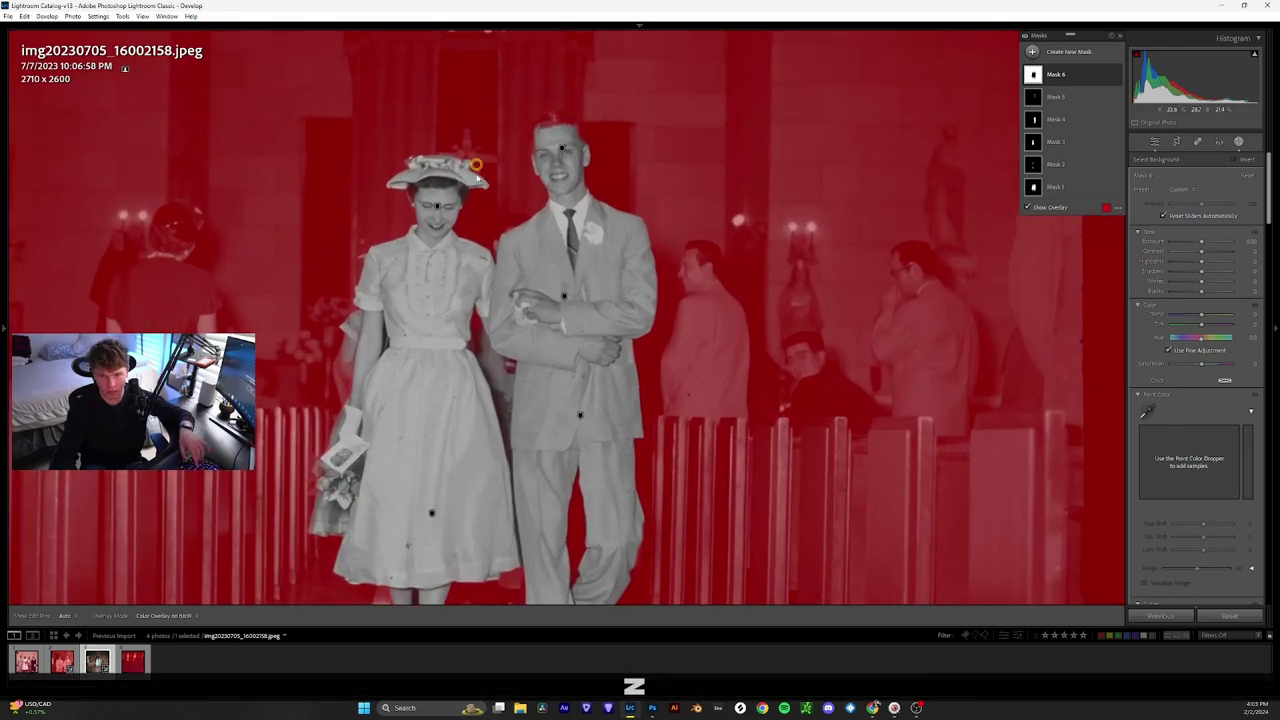
pyautogui.press('space')
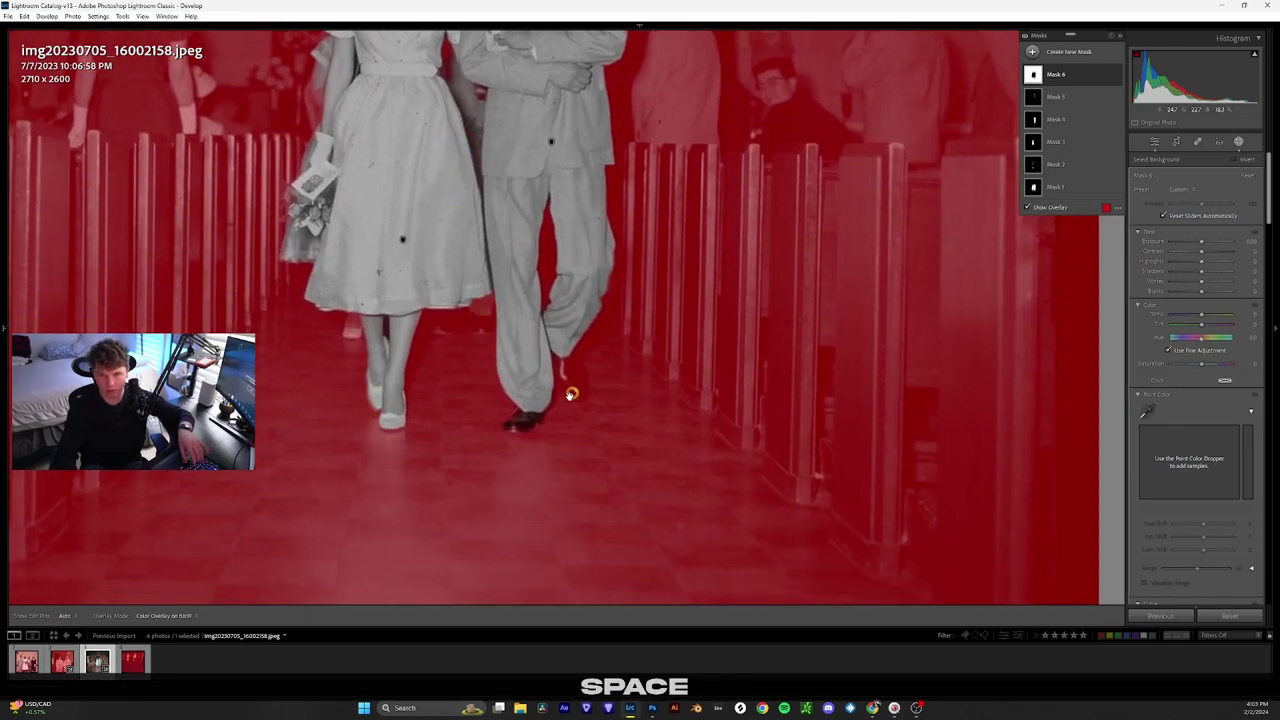
pyautogui.moveTo(565, 400); pyautogui.dragTo(580, 440)
pyautogui.click(663, 346)
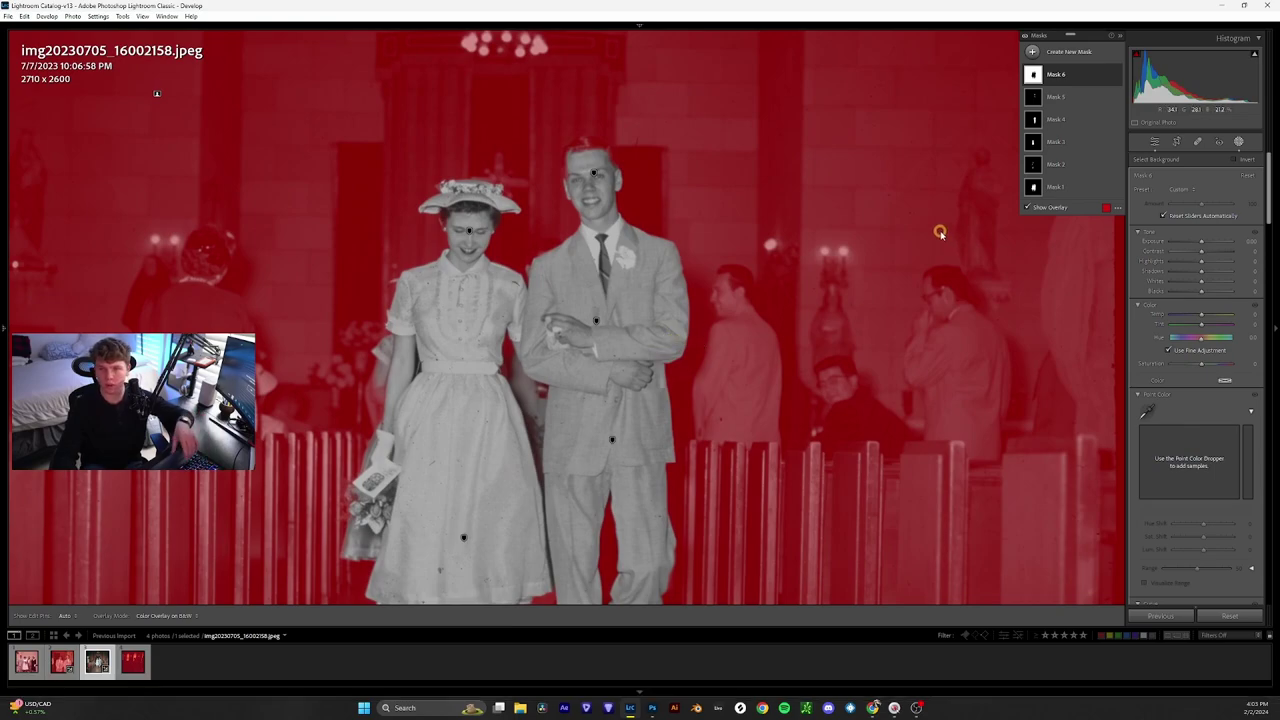
# Adjust the background mask's RGB, red and green curves to neutralise the church's red cast.
pyautogui.press('z')
pyautogui.scroll(-5, 1192, 366)
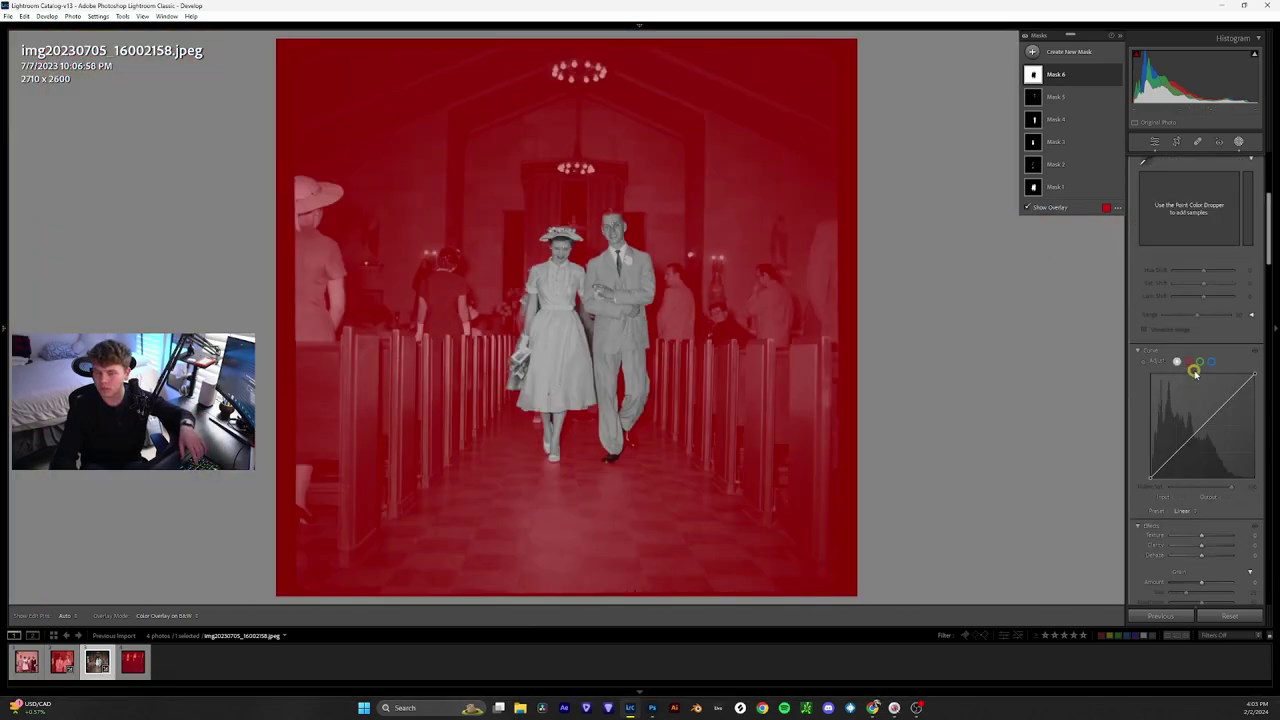
pyautogui.moveTo(1151, 477)
pyautogui.mouseDown()
pyautogui.moveTo(1191, 434)
pyautogui.moveTo(1143, 480)
pyautogui.moveTo(1187, 457)
pyautogui.moveTo(1162, 466)
pyautogui.mouseUp()
pyautogui.click(1188, 361)
pyautogui.click(1198, 361)
pyautogui.press('z')
pyautogui.press('z')
pyautogui.press('space')
pyautogui.press('z')
pyautogui.press('space')
pyautogui.press('z')
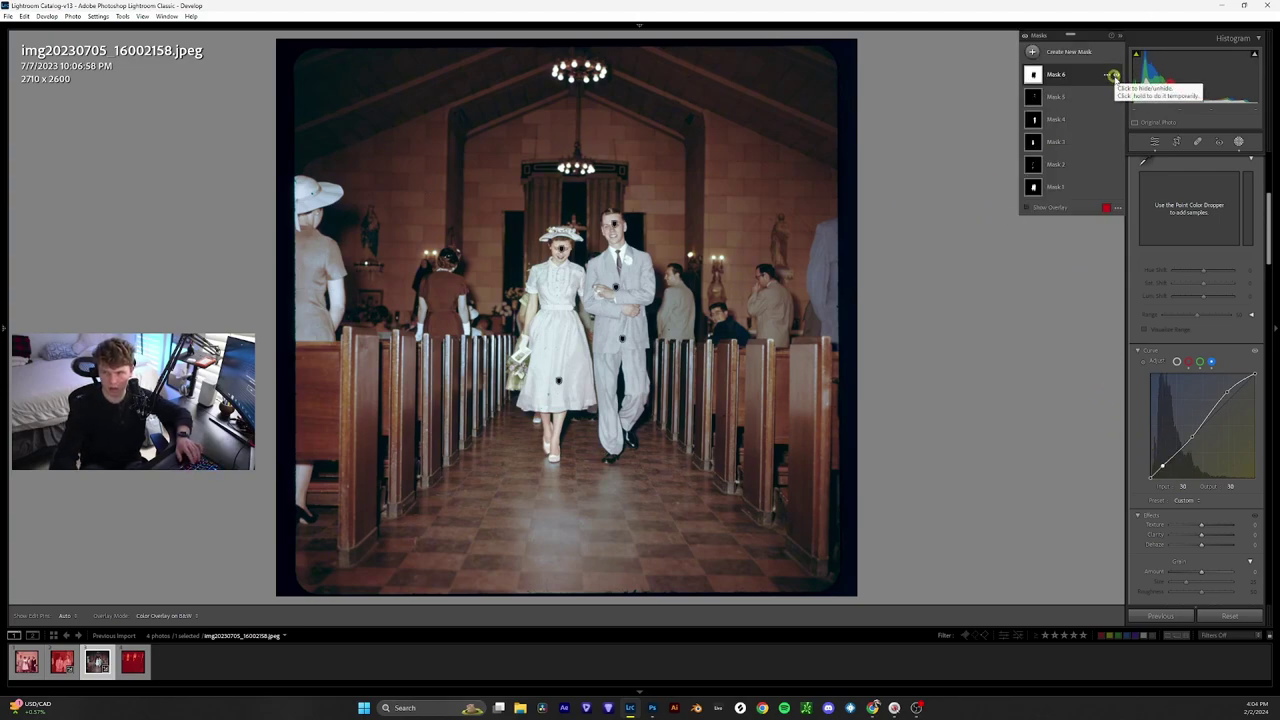
# Toggle the background mask on and off to compare, refining its green curve while inspecting the ceiling and guests.
pyautogui.click(1113, 77)
pyautogui.click(1113, 77)
pyautogui.click(1113, 77)
pyautogui.click(1113, 77)
pyautogui.moveTo(710, 45); pyautogui.dragTo(706, 220)
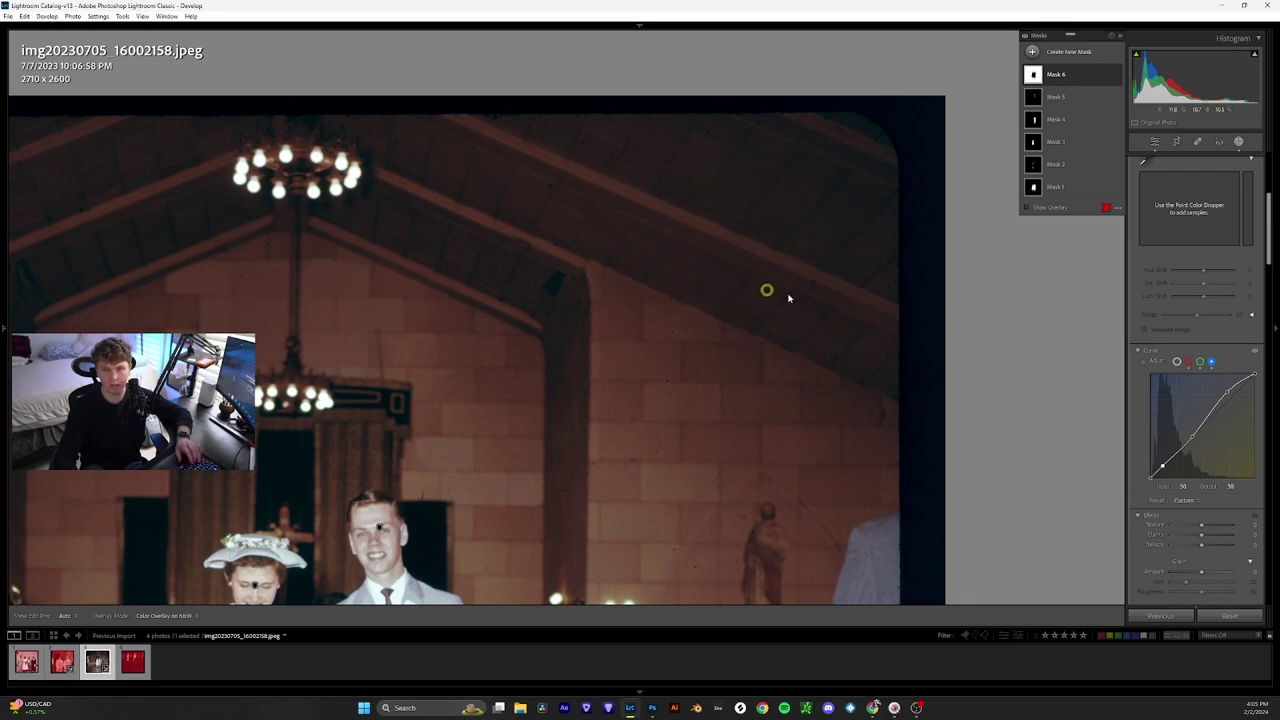
pyautogui.click(1117, 74)
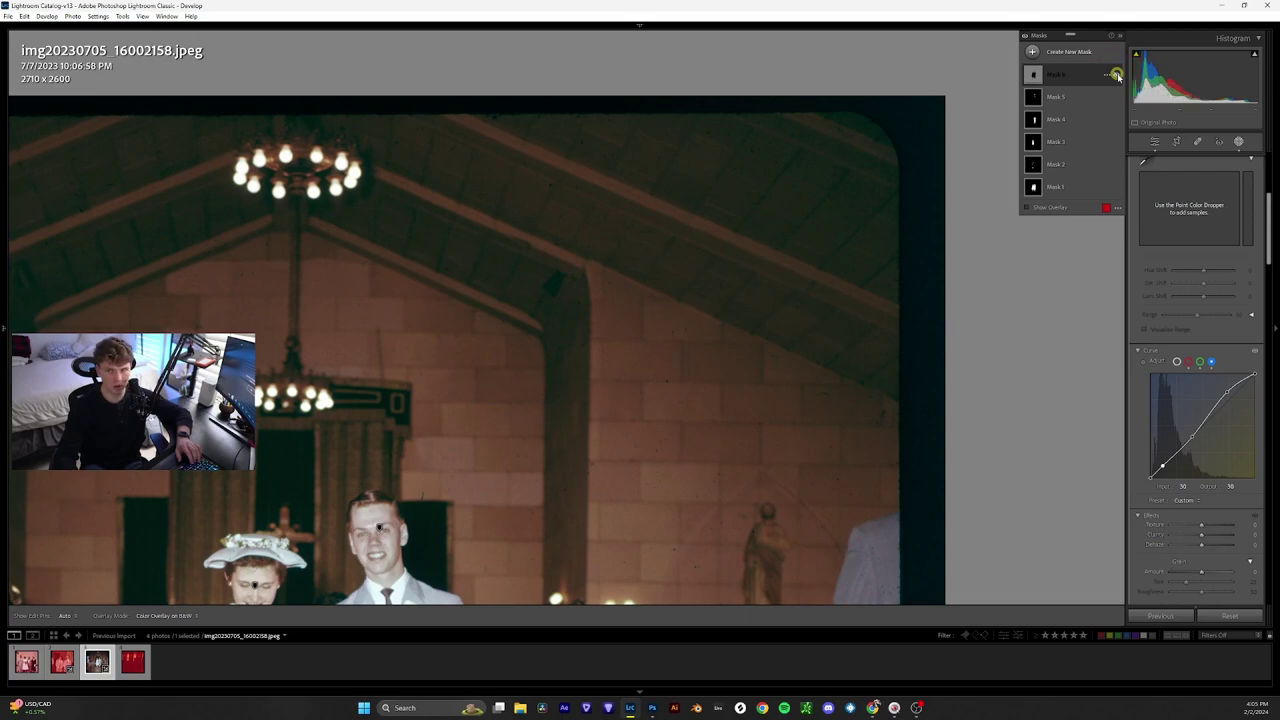
pyautogui.click(1117, 74)
pyautogui.click(1199, 361)
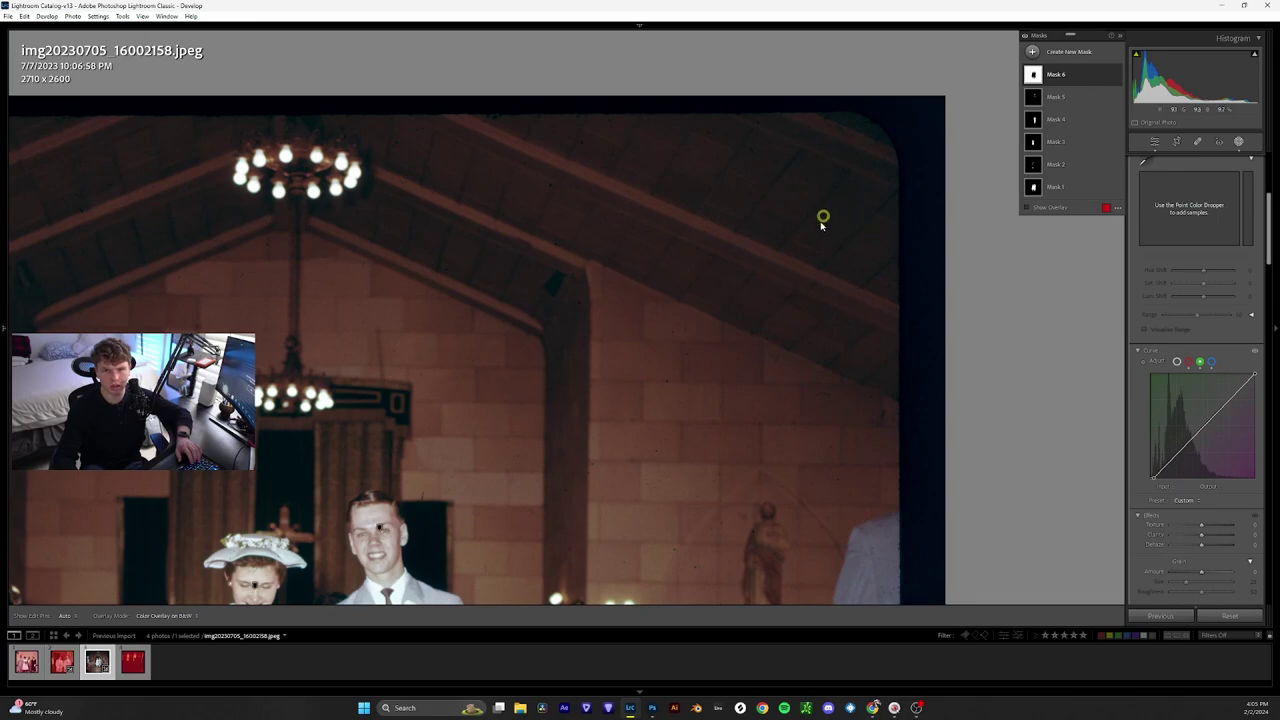
pyautogui.press('space')
pyautogui.moveTo(806, 486); pyautogui.dragTo(811, 211)
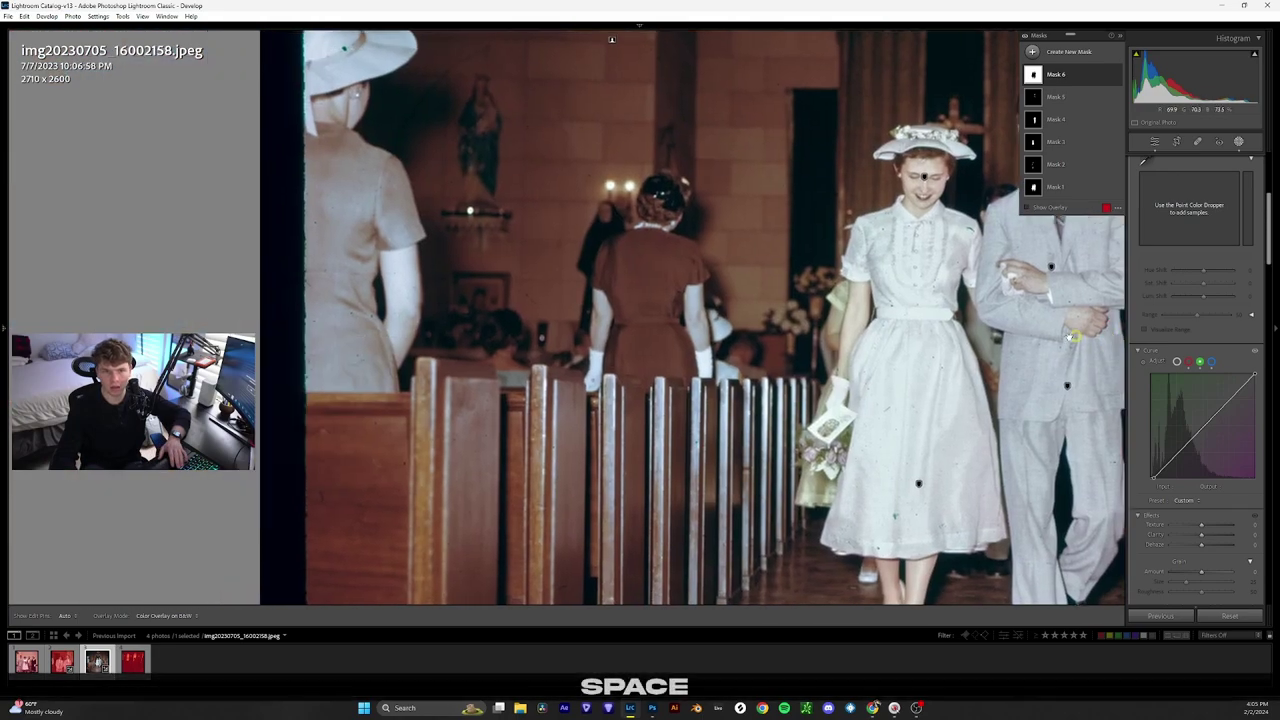
pyautogui.moveTo(655, 307); pyautogui.dragTo(530, 278)
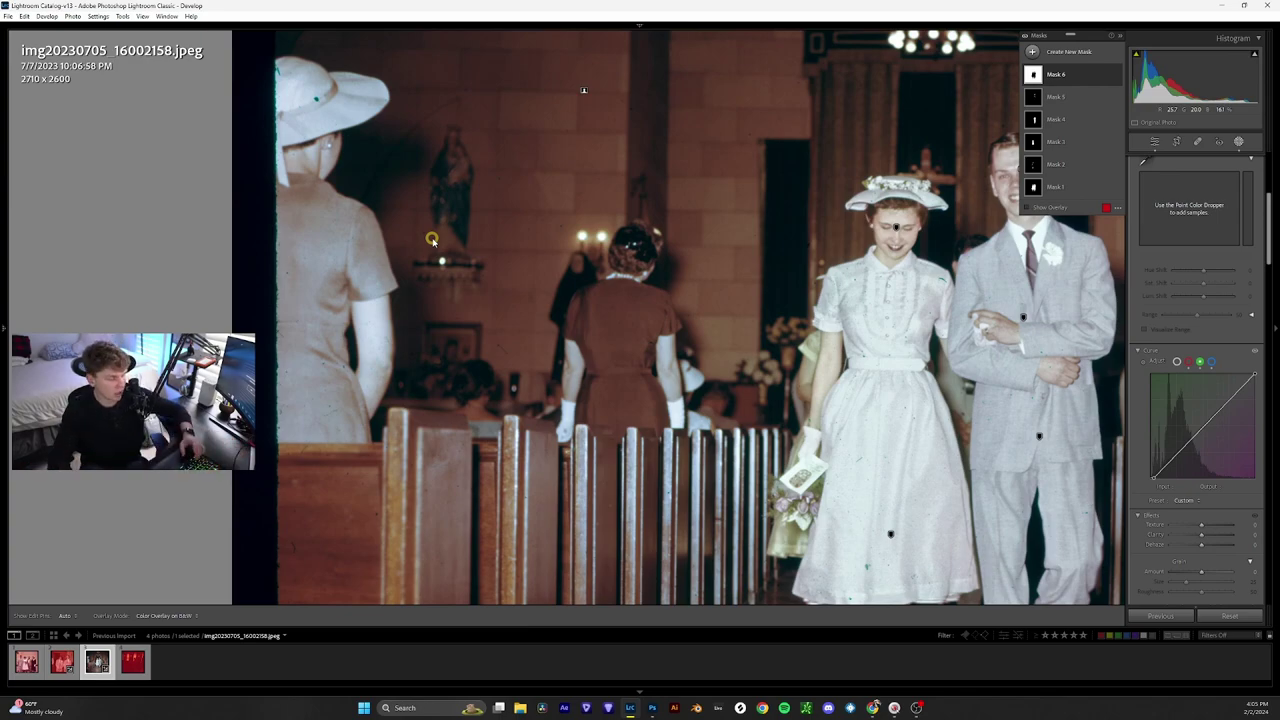
# Compare the corrected wedding photo with its red original side by side, then move to the two-men photo.
pyautogui.press('z')
pyautogui.press('f')
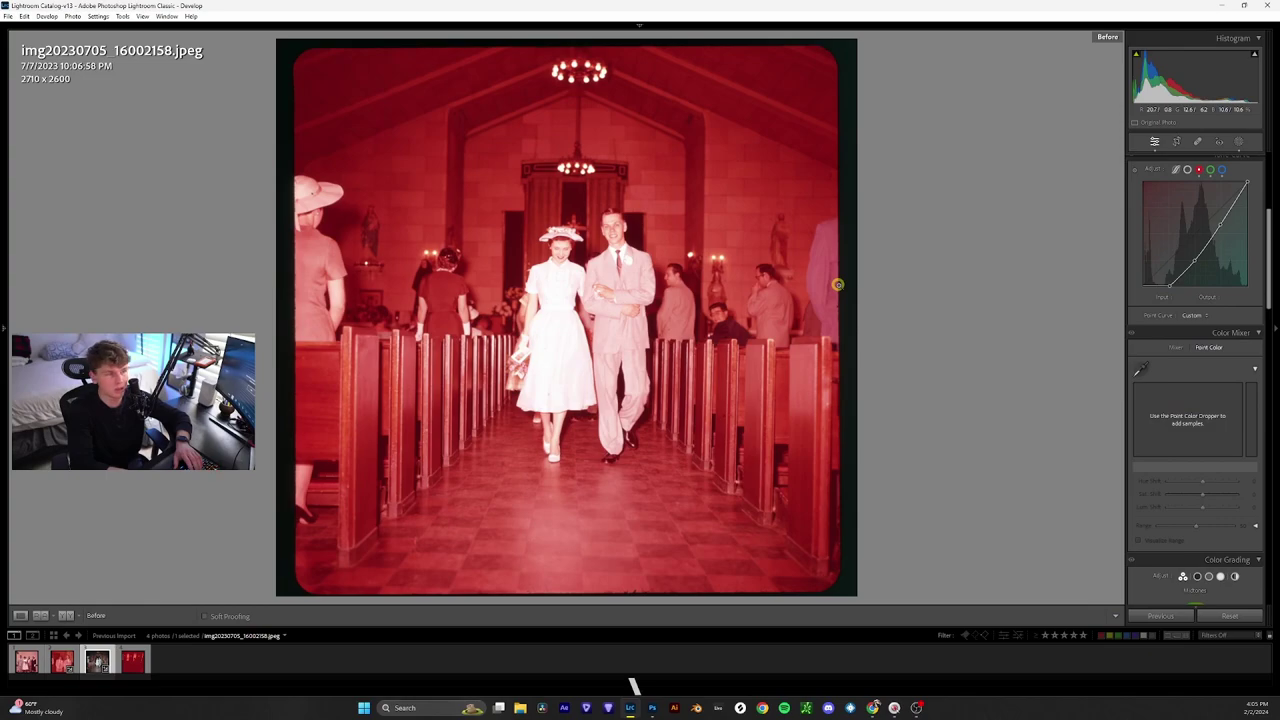
pyautogui.press('y')
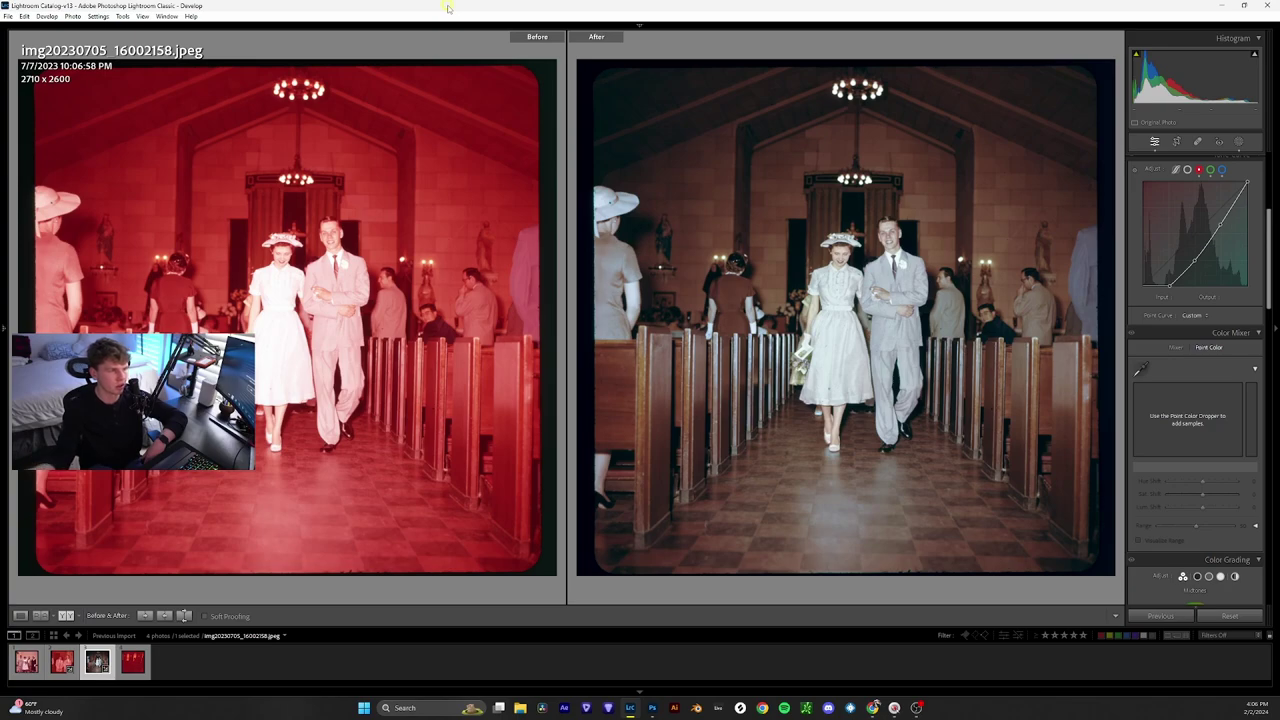
pyautogui.press('d')
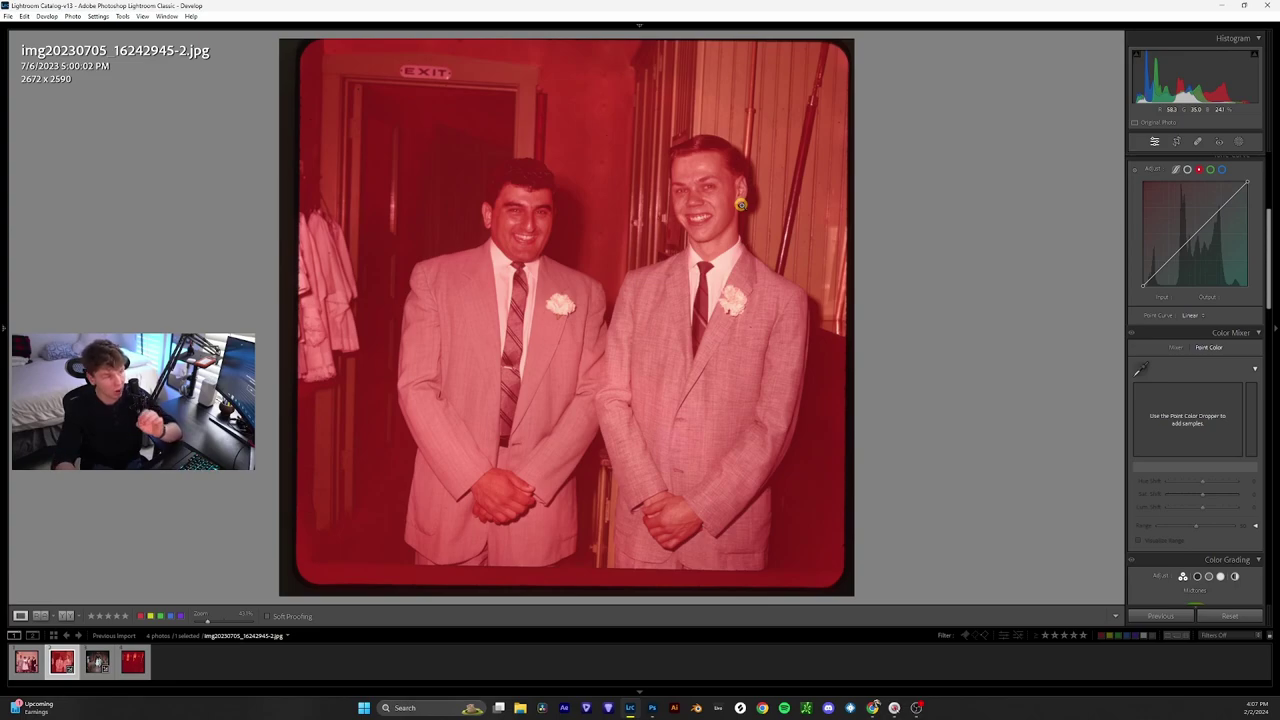
# Pull the red and green curves' black points inward (input 18) and compare with the original.
pyautogui.scroll(3, 1140, 420)
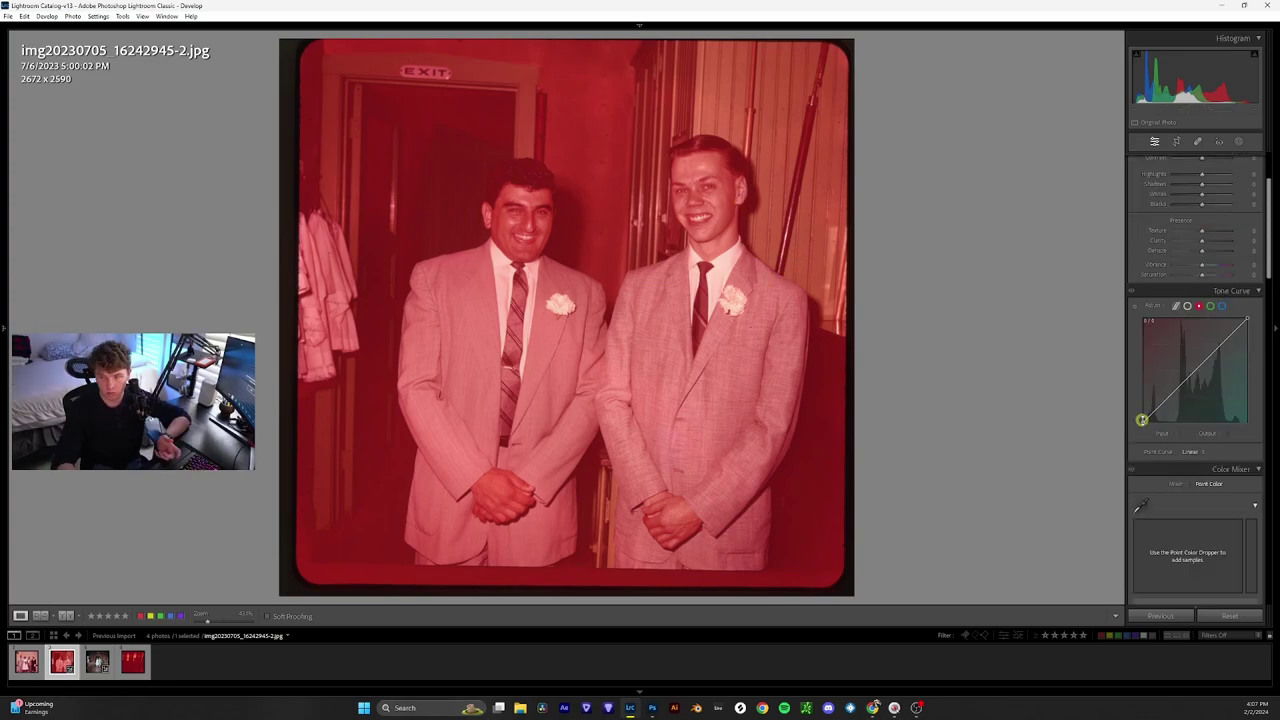
pyautogui.moveTo(1141, 427); pyautogui.dragTo(1168, 462)
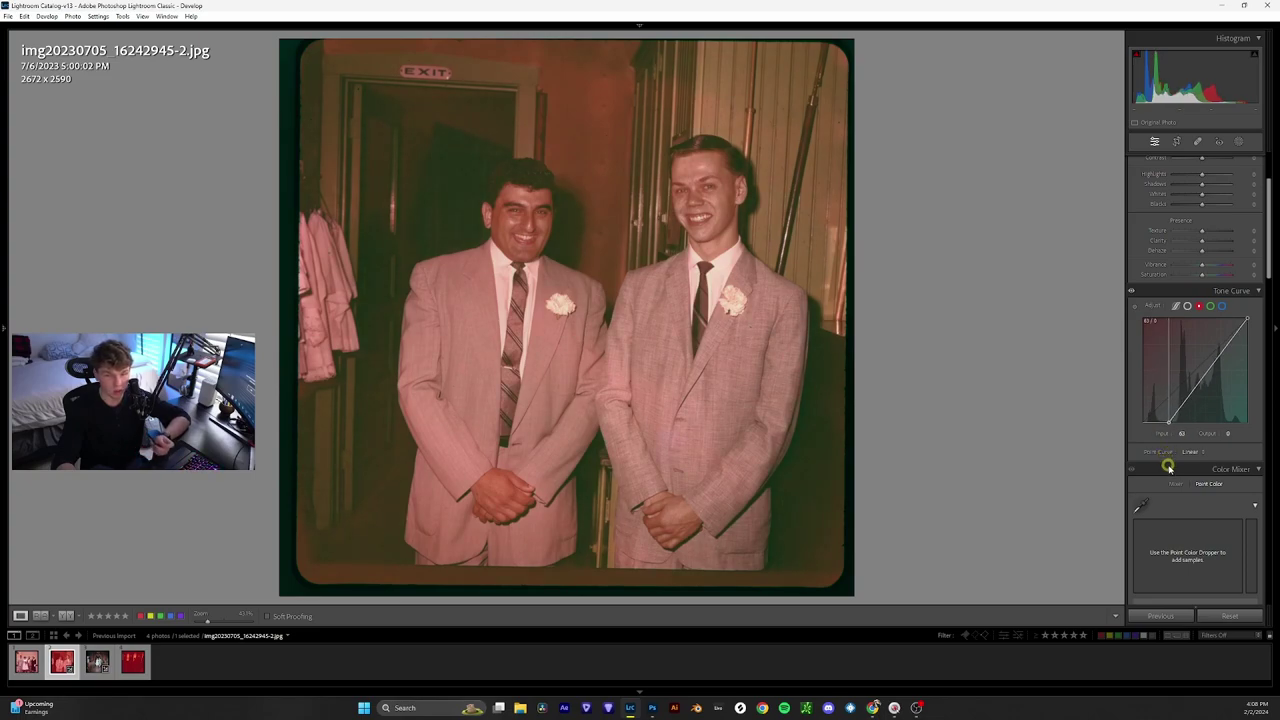
pyautogui.moveTo(1168, 466); pyautogui.dragTo(1171, 422)
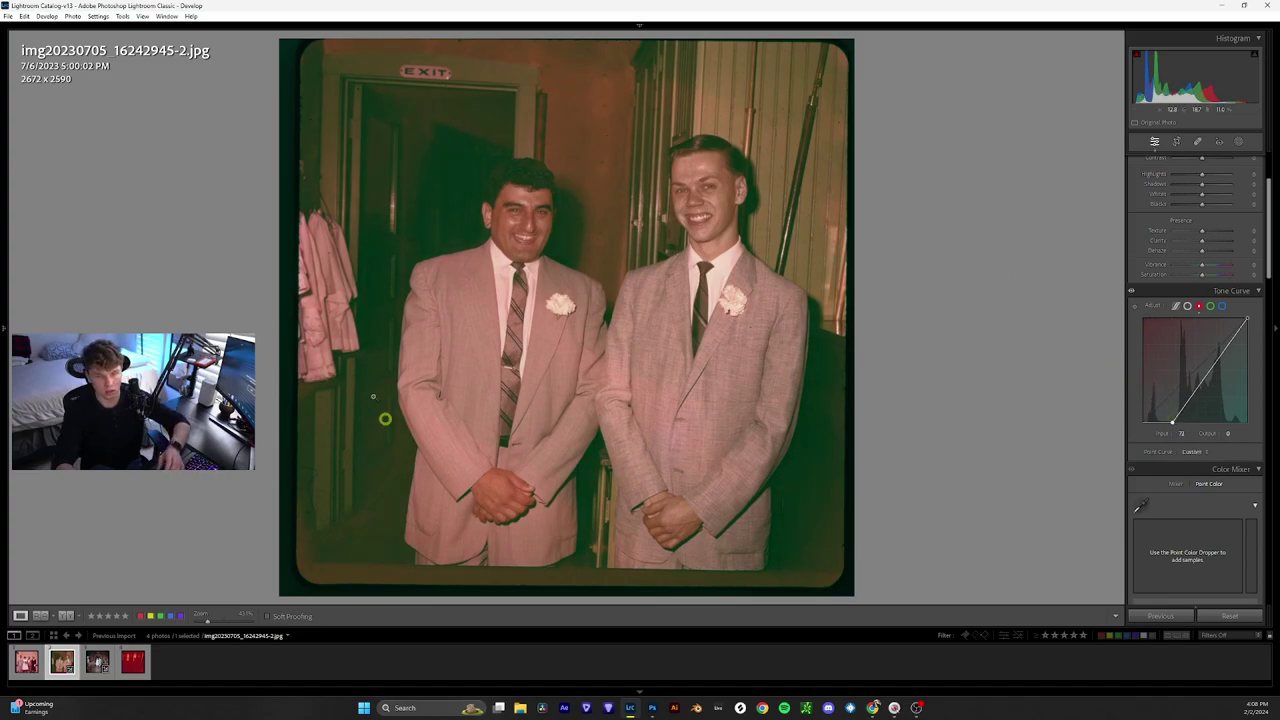
pyautogui.click(470, 210)
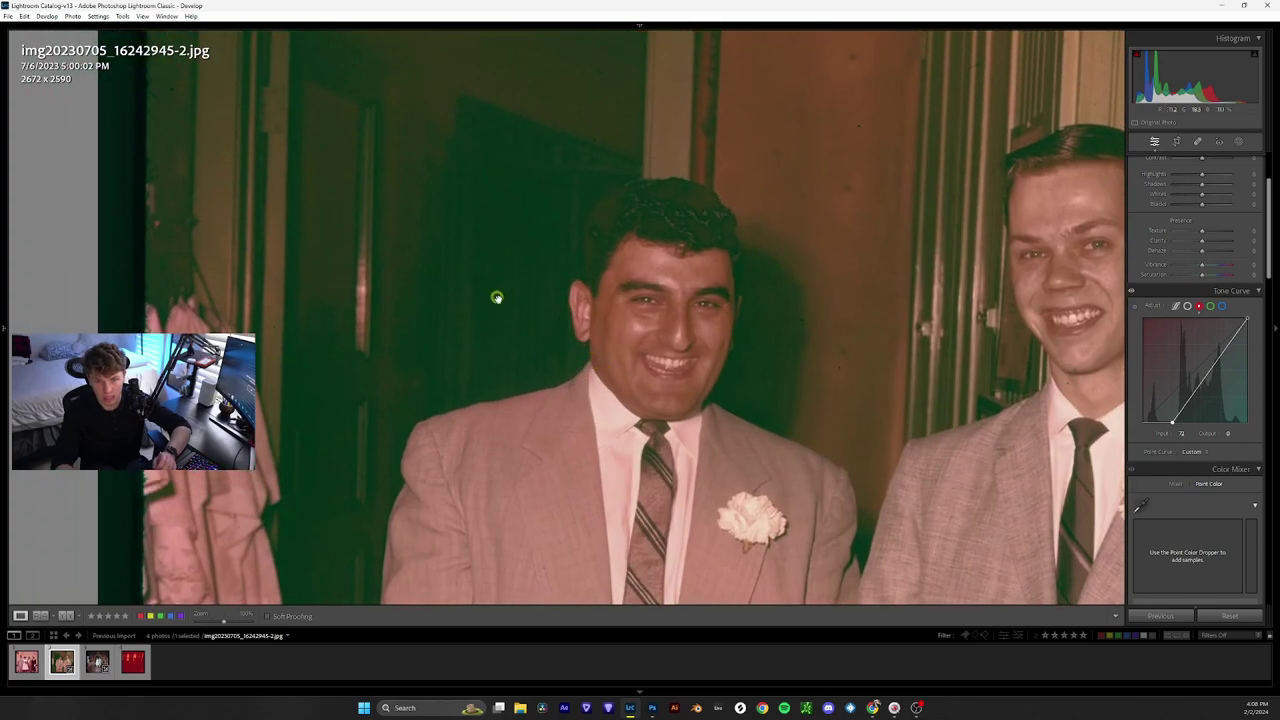
pyautogui.click(1210, 305)
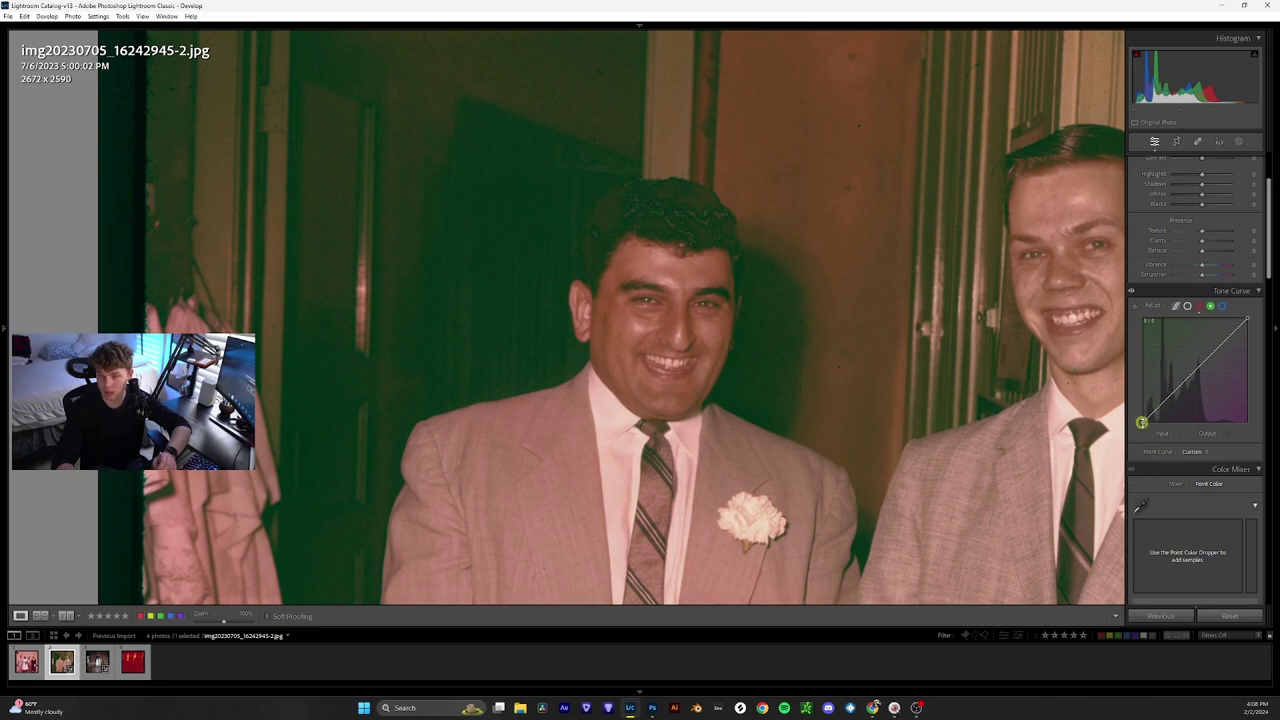
pyautogui.moveTo(1141, 422)
pyautogui.mouseDown()
pyautogui.moveTo(1149, 441)
pyautogui.moveTo(1147, 430)
pyautogui.mouseUp()
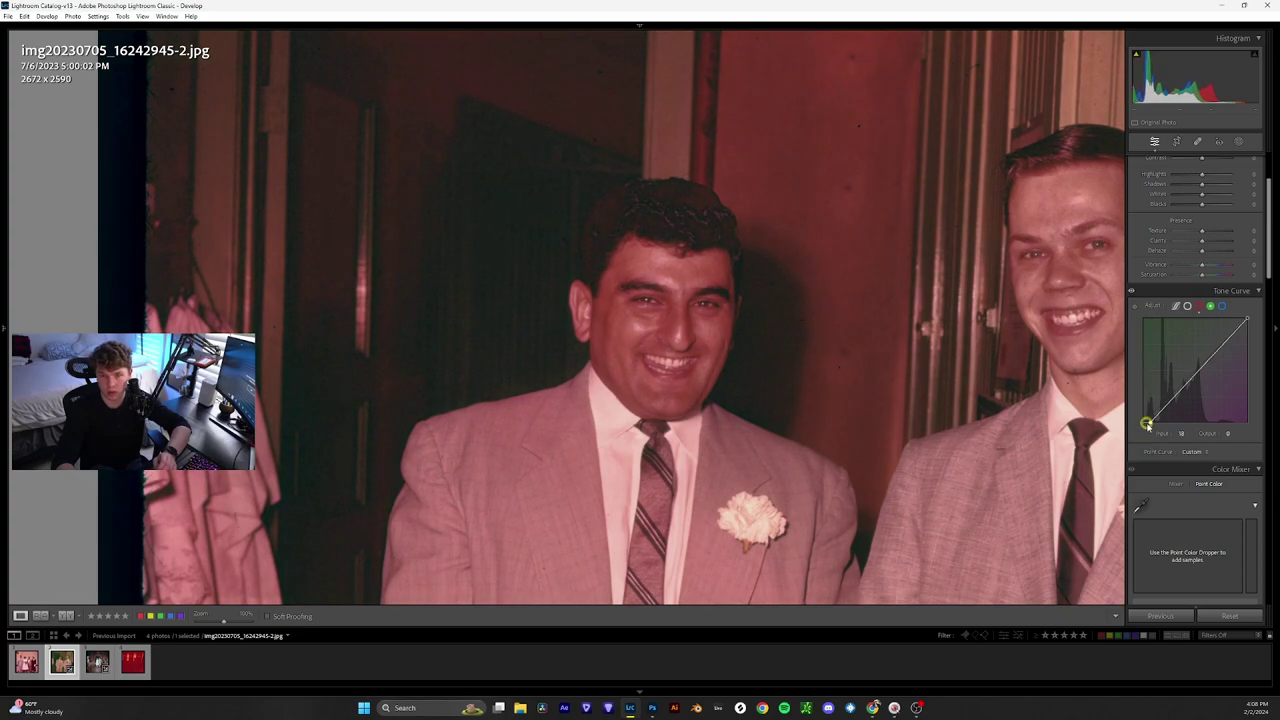
pyautogui.click(754, 248)
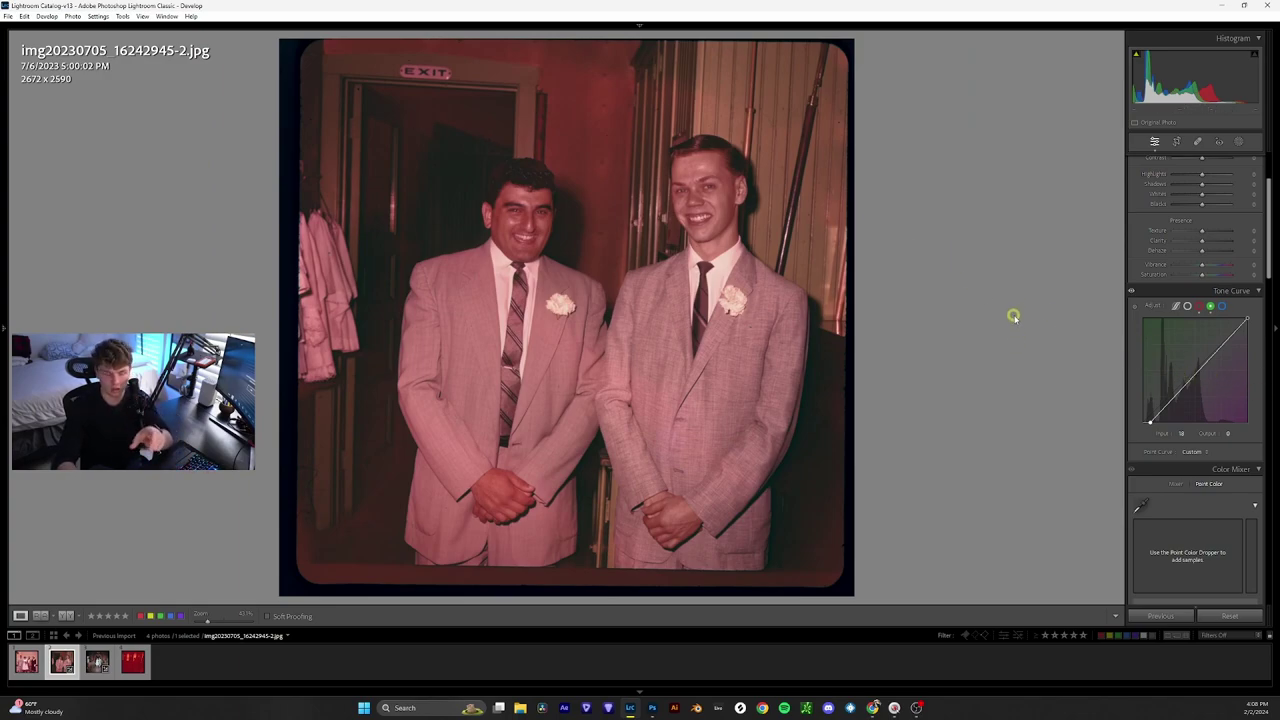
pyautogui.press('\\')
pyautogui.press('\\')
pyautogui.press('\\')
pyautogui.press('\\')
pyautogui.press('\\')
pyautogui.press('\\')
# Add a point on the blue curve and lift its shadows.
pyautogui.press('y')
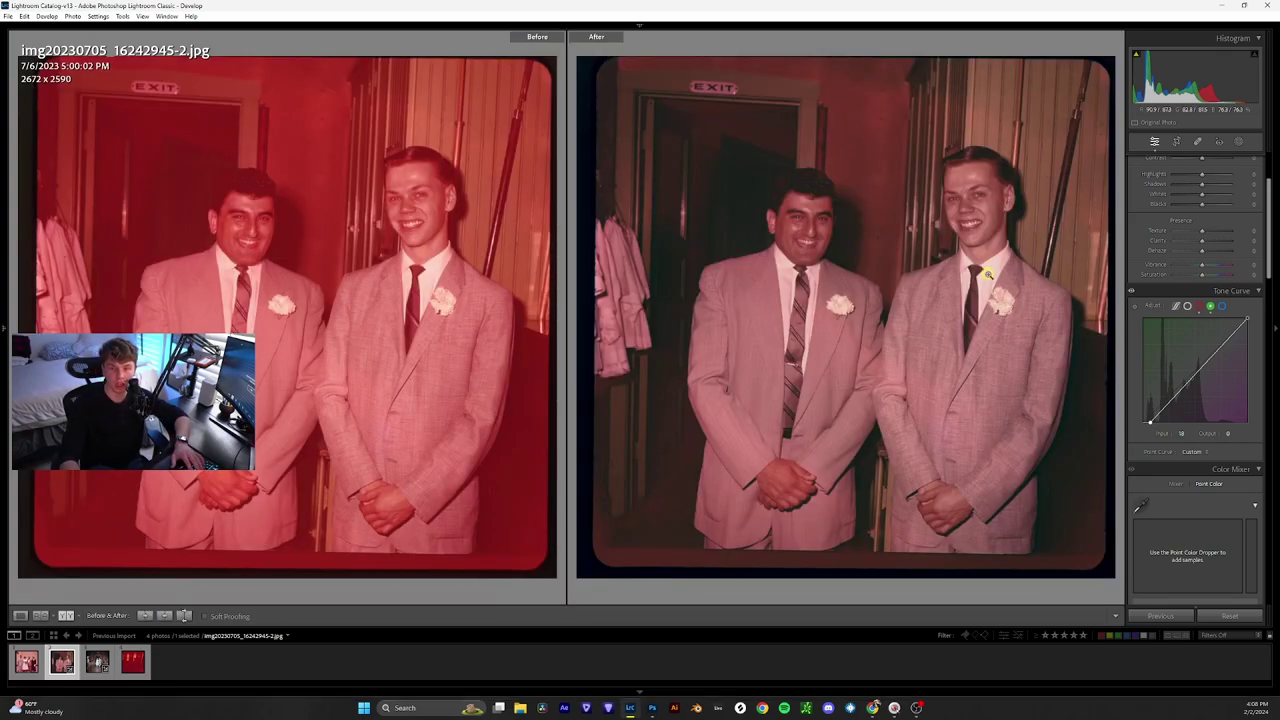
pyautogui.press('y')
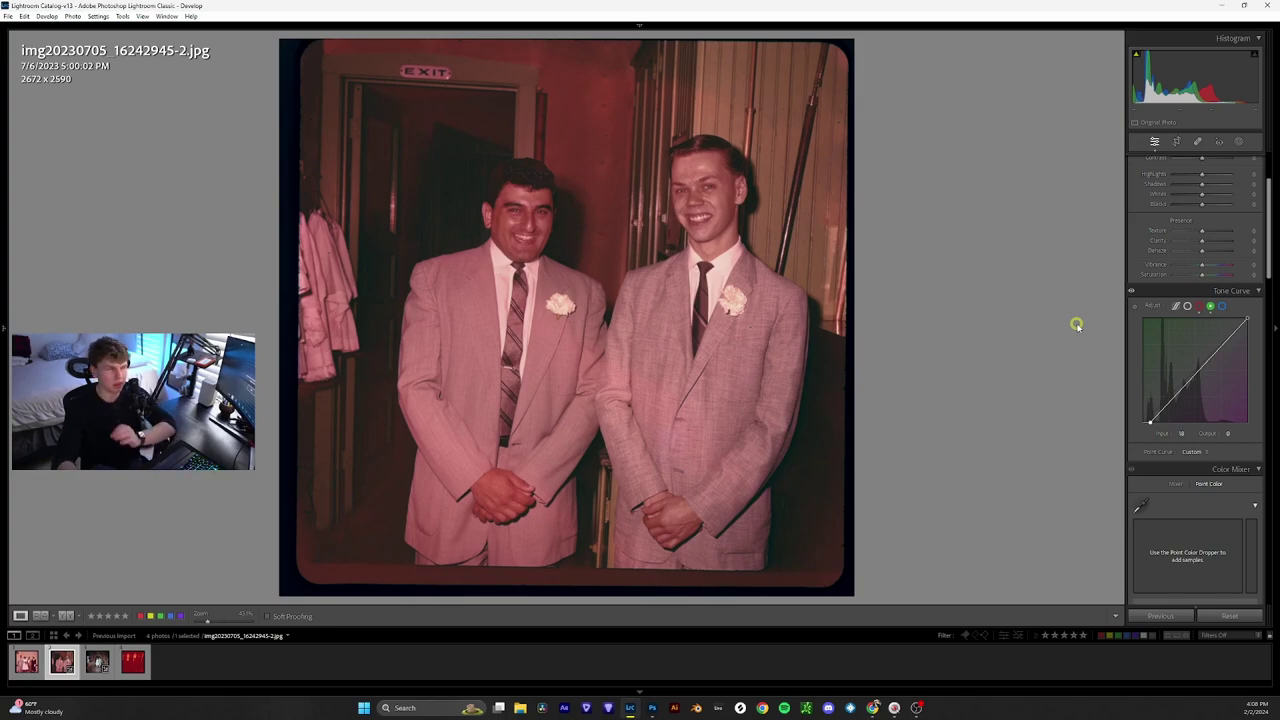
pyautogui.click(1221, 305)
pyautogui.click(1222, 349)
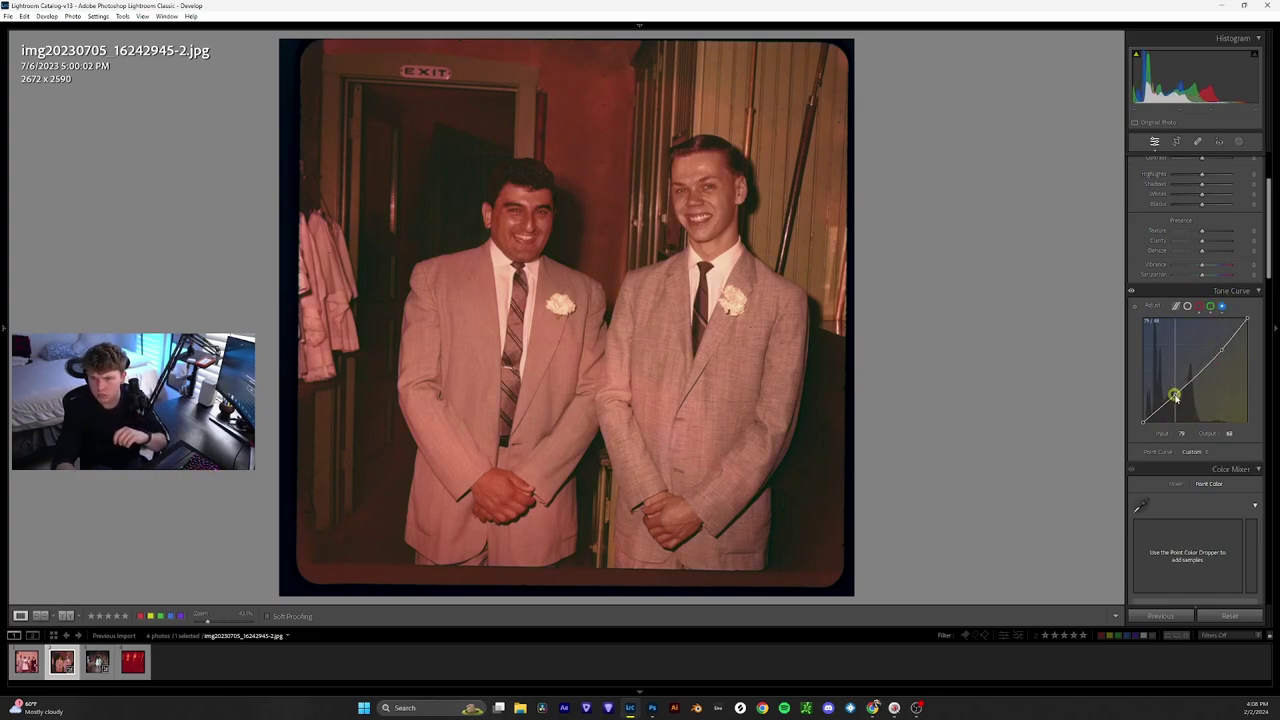
pyautogui.moveTo(1170, 395); pyautogui.dragTo(1168, 389)
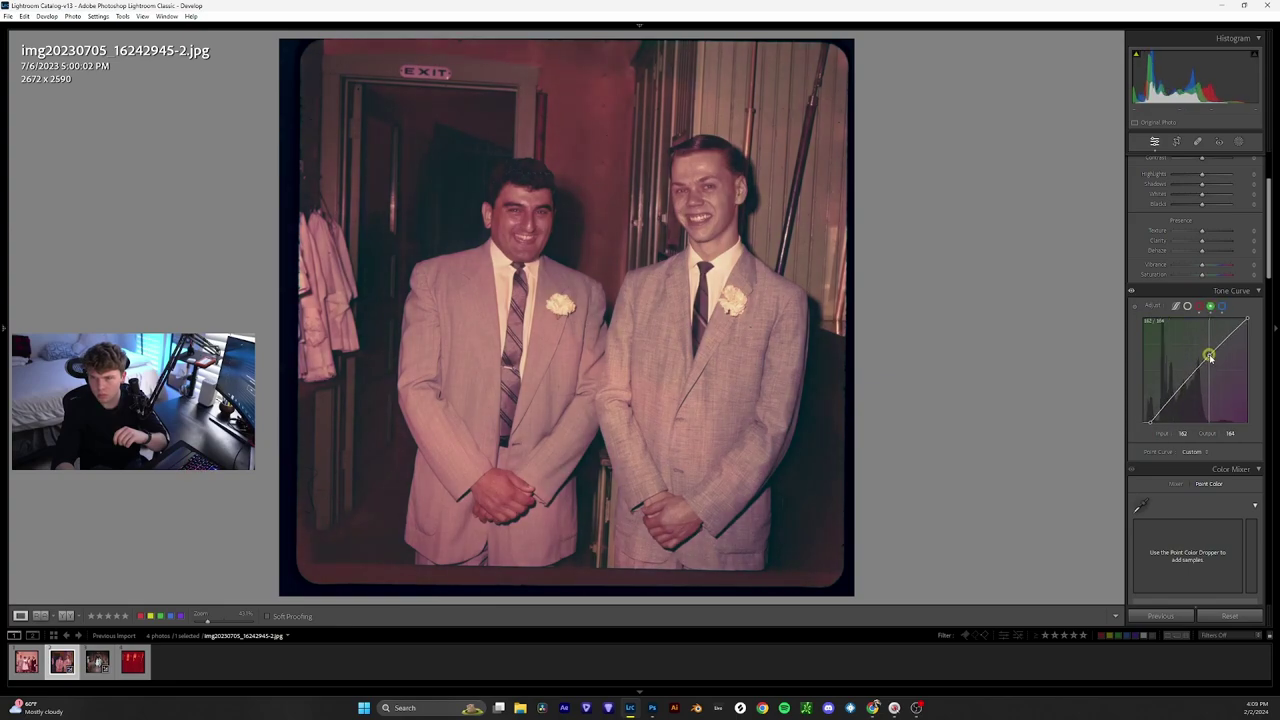
# Nudge the red curve down, then compare the tone curve edit on/off and in Before/After.
pyautogui.click(1199, 305)
pyautogui.moveTo(1227, 355); pyautogui.dragTo(1214, 347)
pyautogui.click(1221, 305)
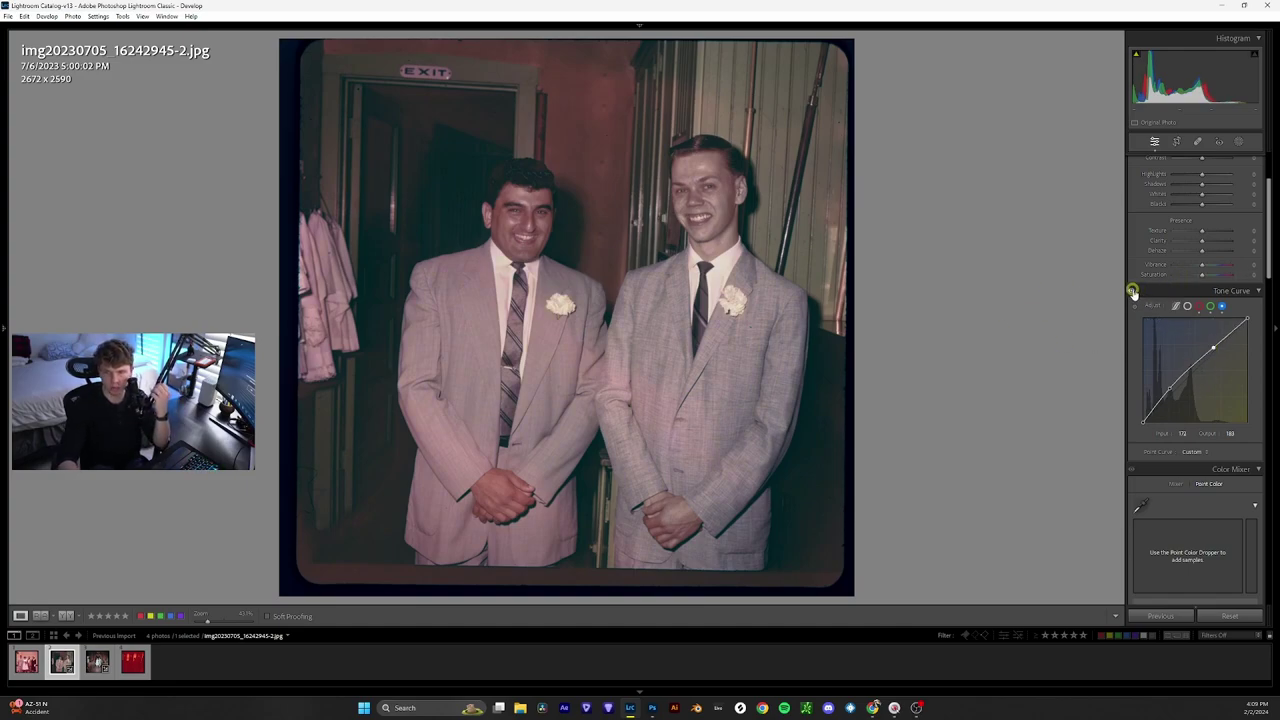
pyautogui.click(1133, 291)
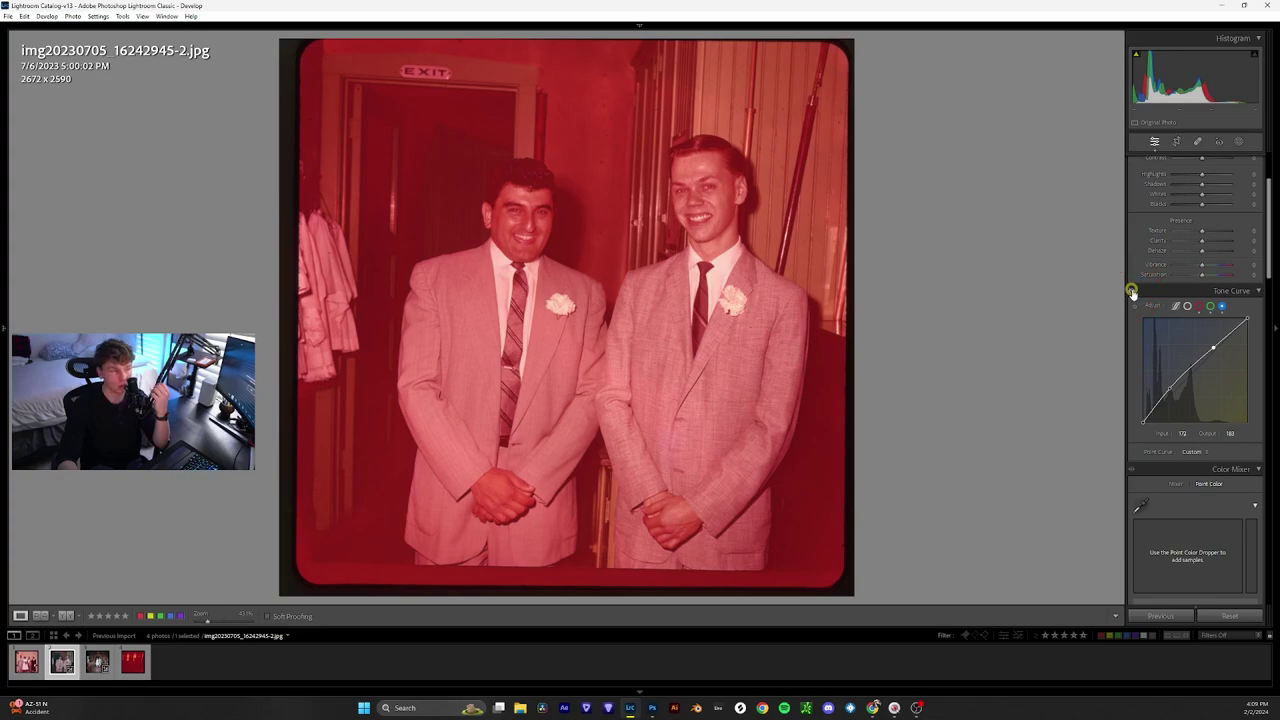
pyautogui.click(1131, 292)
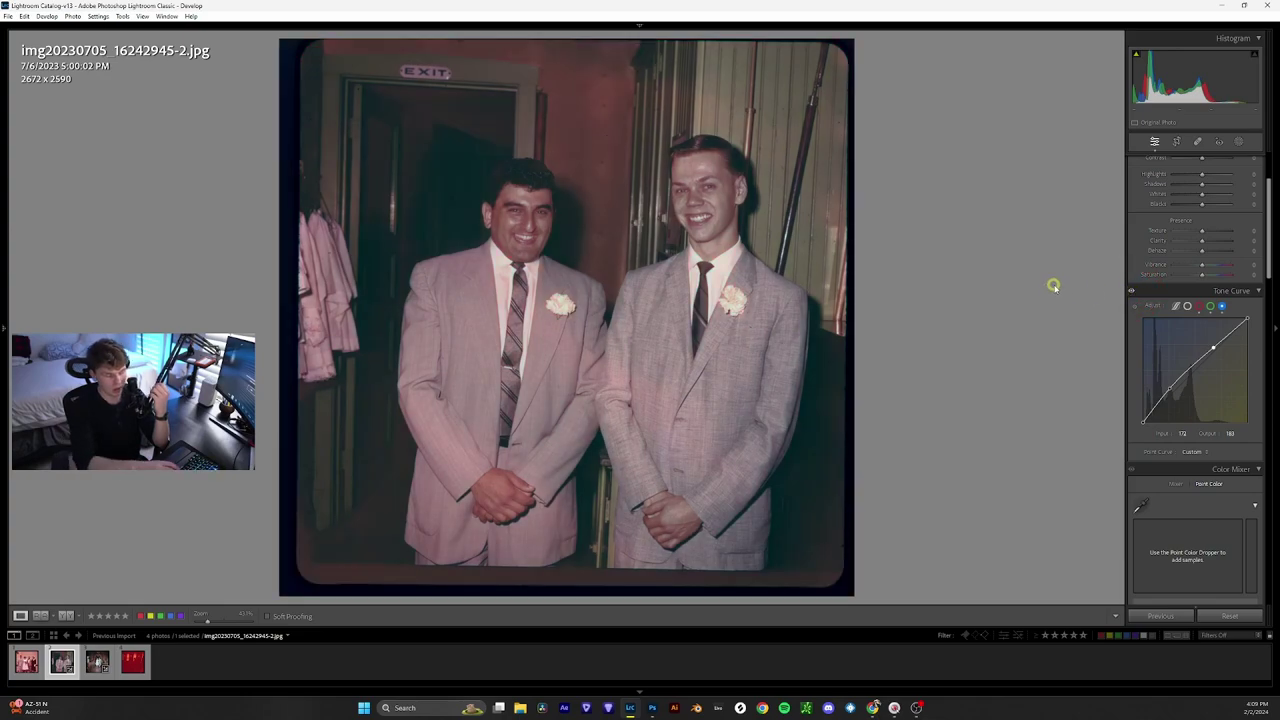
pyautogui.press('y')
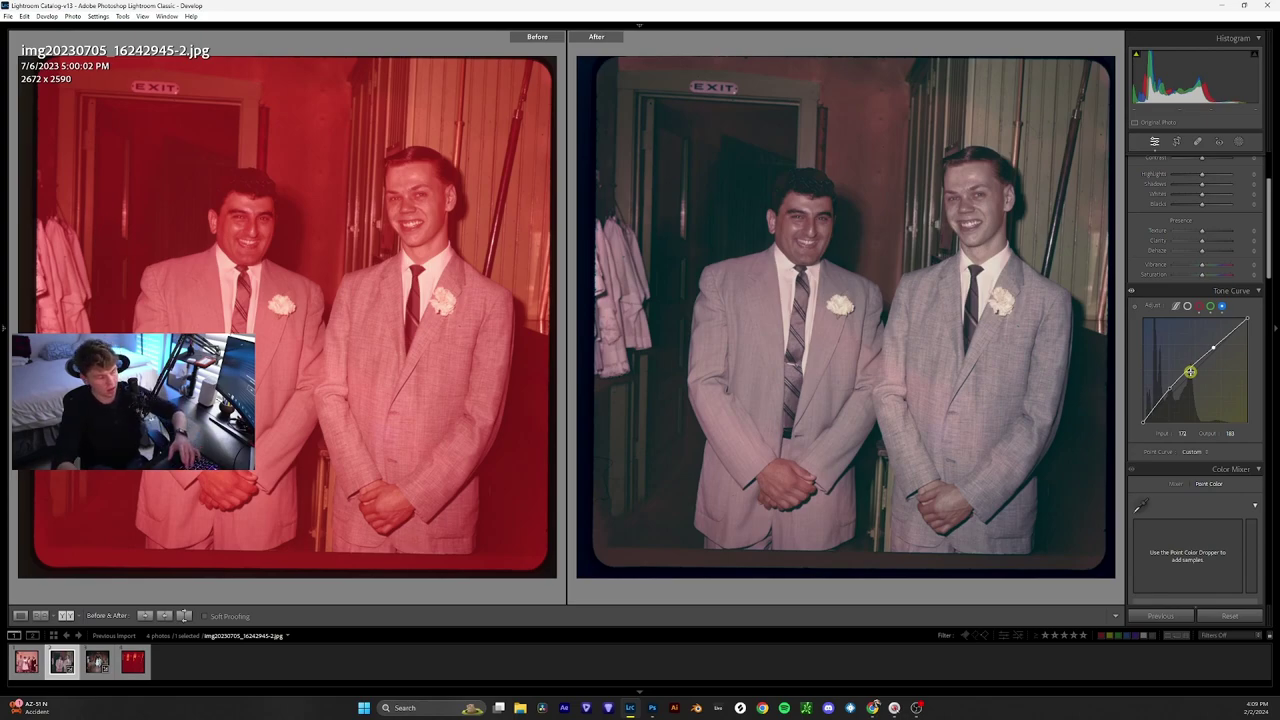
pyautogui.press('y')
pyautogui.press('k')
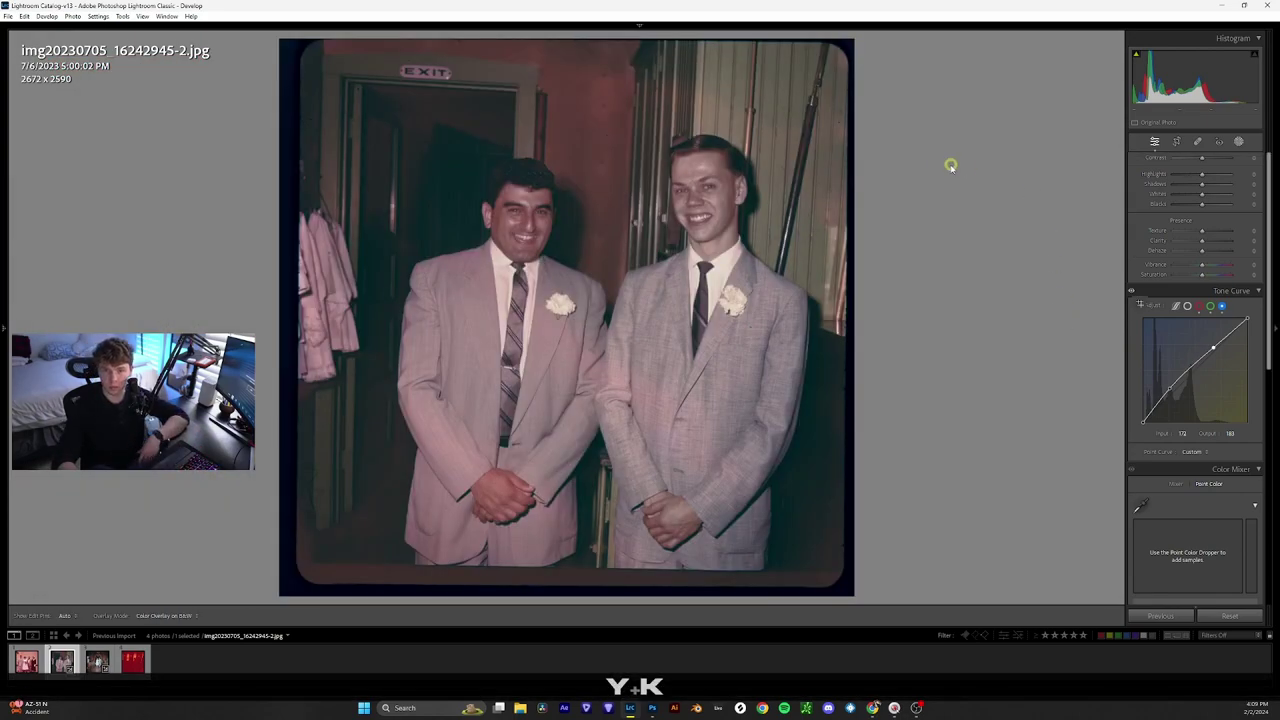
# Create a People mask of the left man's (Person 1) clothes.
pyautogui.click(1075, 52)
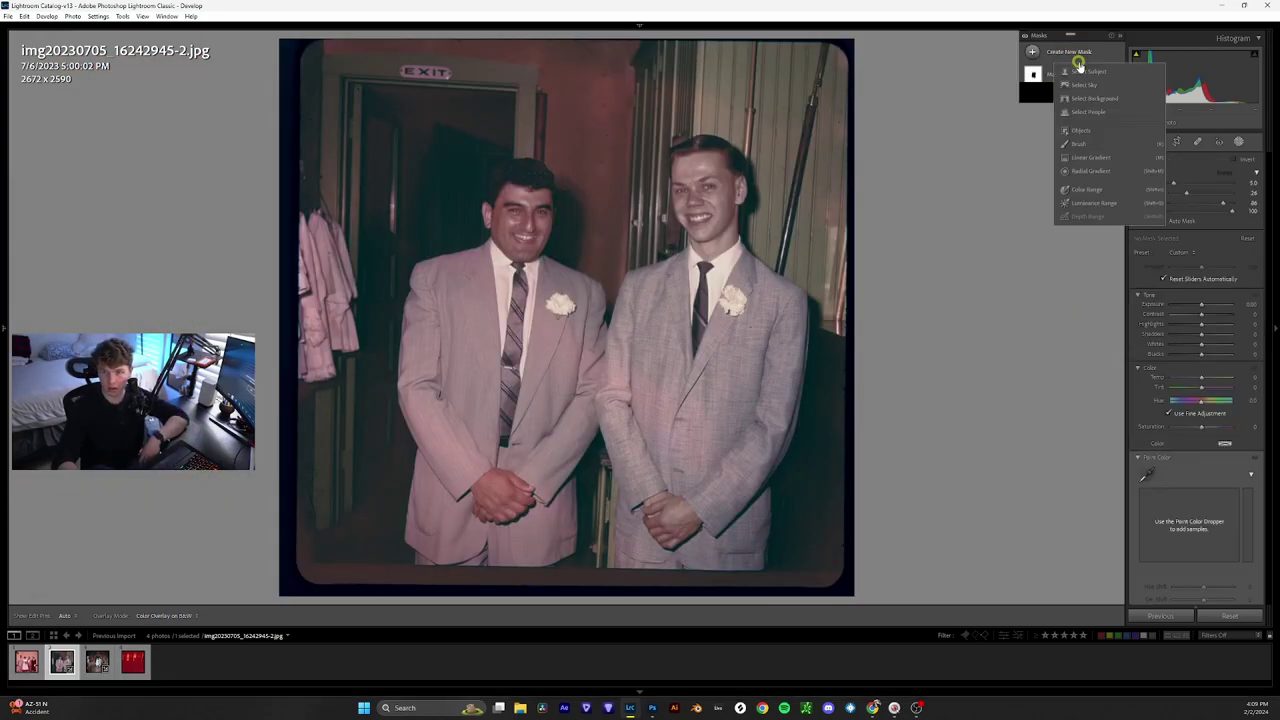
pyautogui.click(1088, 111)
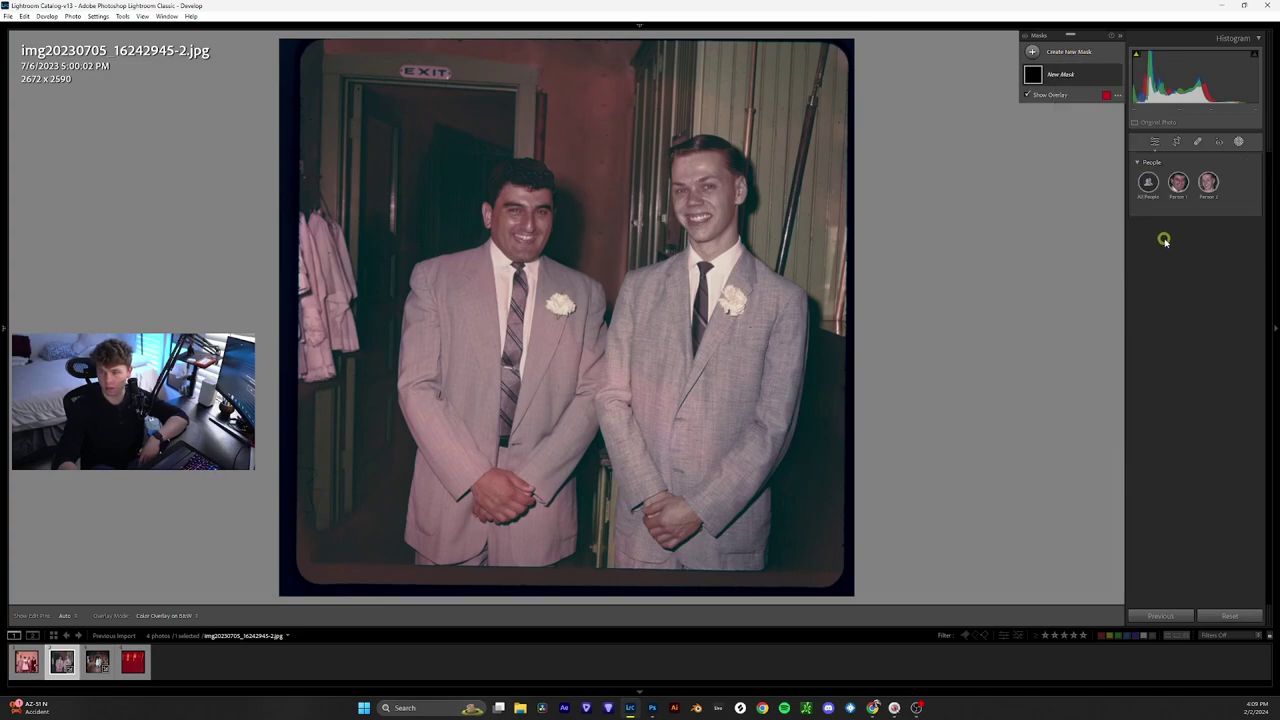
pyautogui.click(1208, 180)
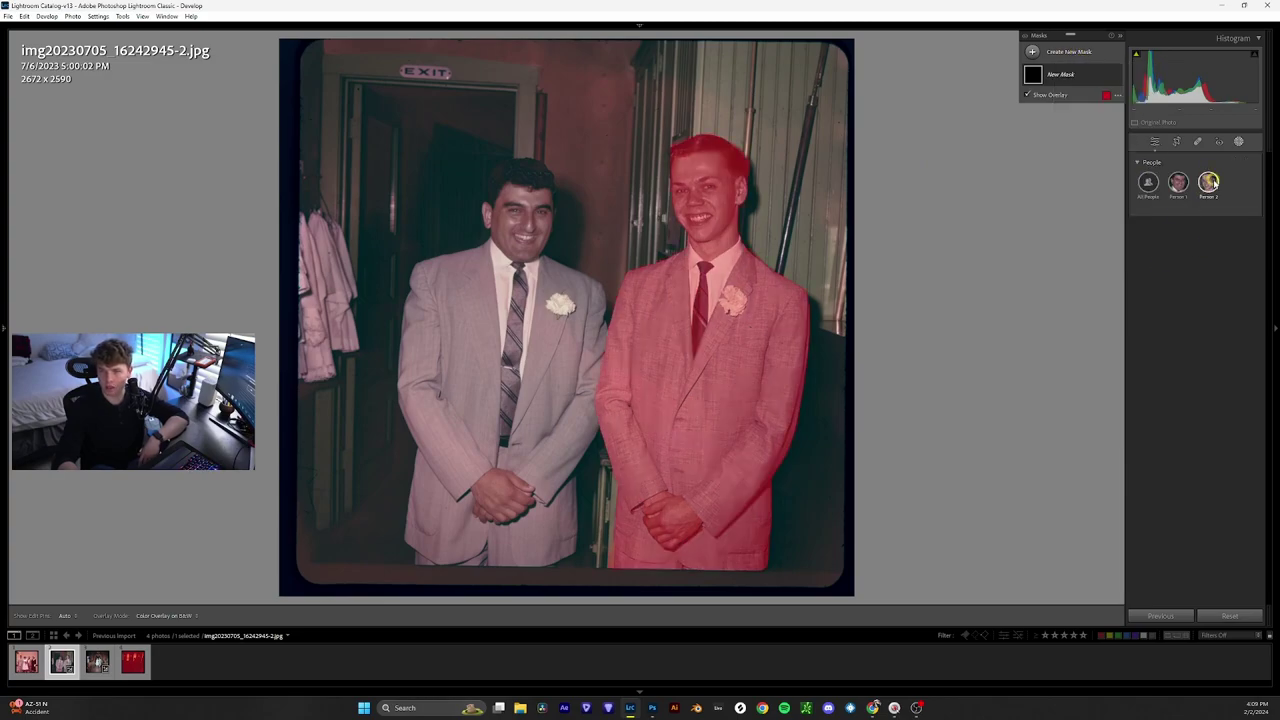
pyautogui.click(1178, 181)
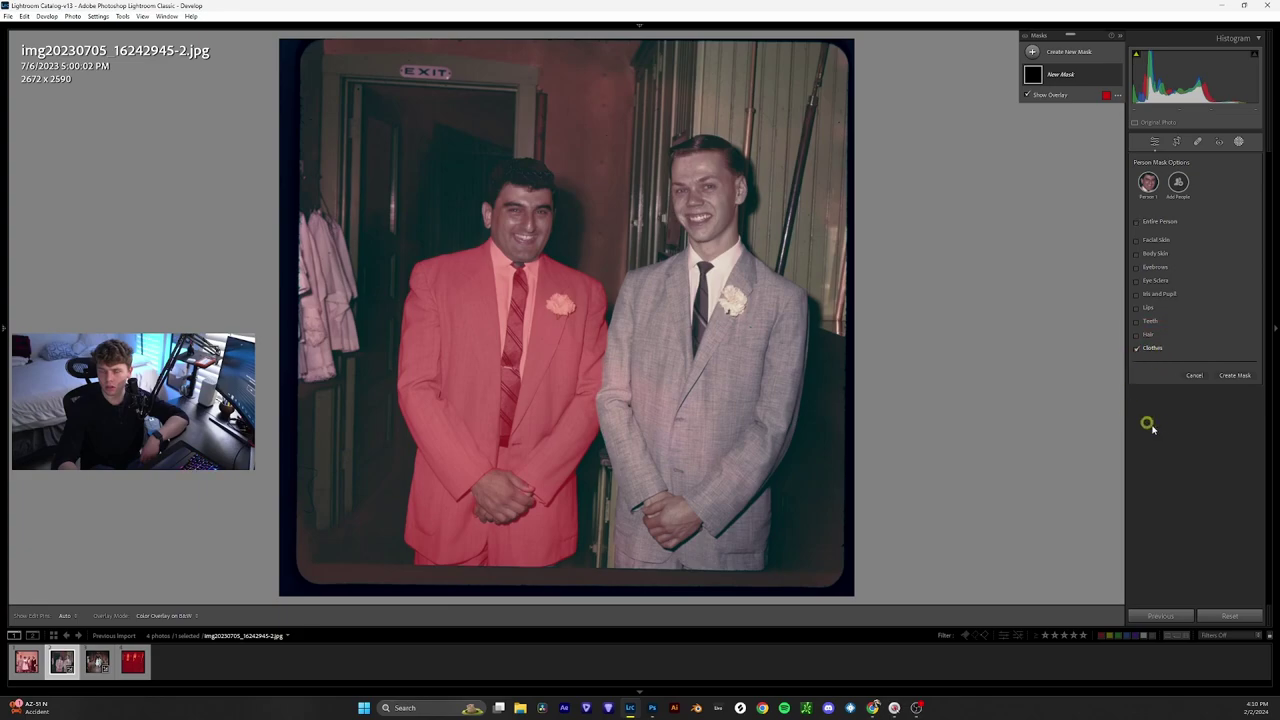
pyautogui.click(1233, 375)
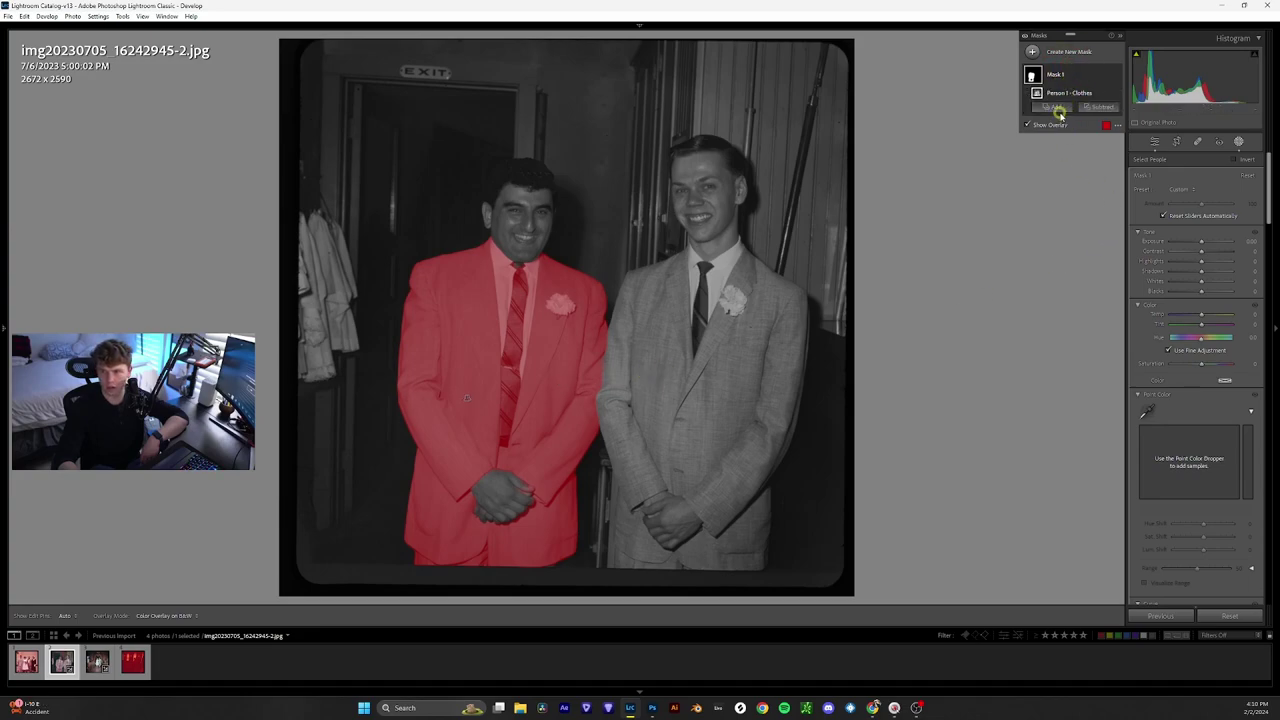
# Add the right man's (Person 2) clothes to the same mask and check coverage with the overlay.
pyautogui.rightClick(1062, 100)
pyautogui.click(1086, 172)
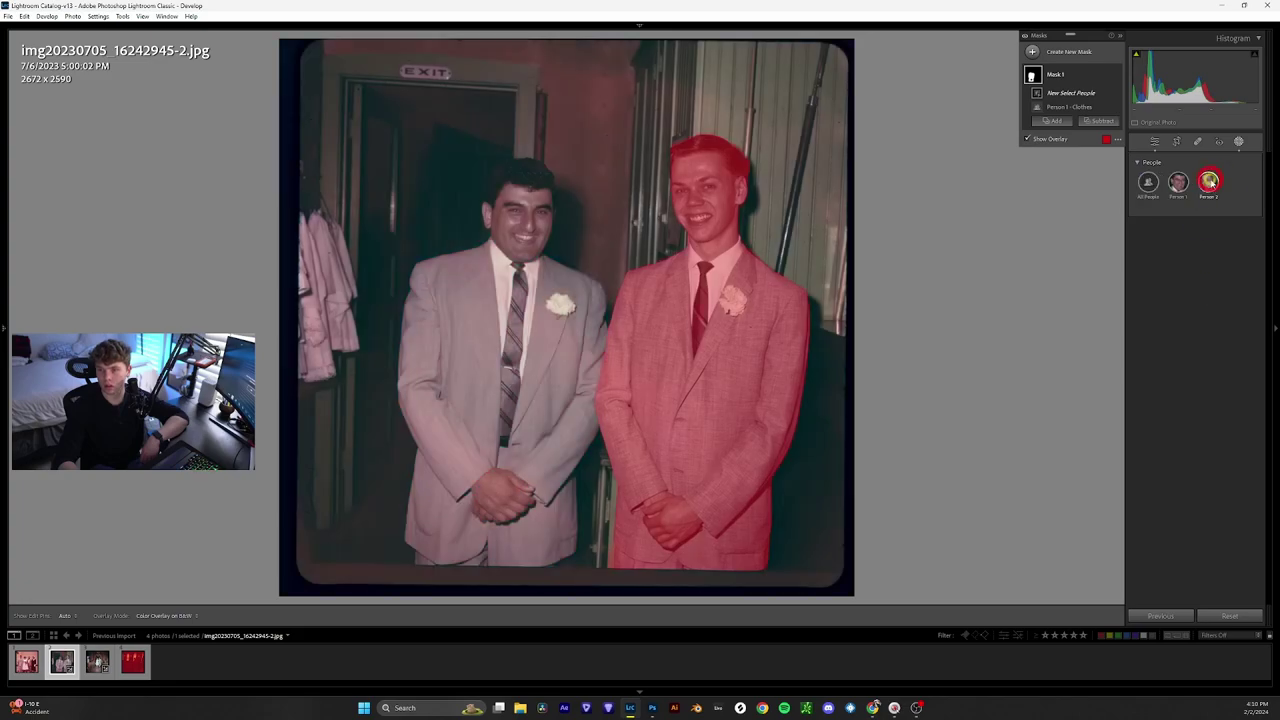
pyautogui.click(1210, 181)
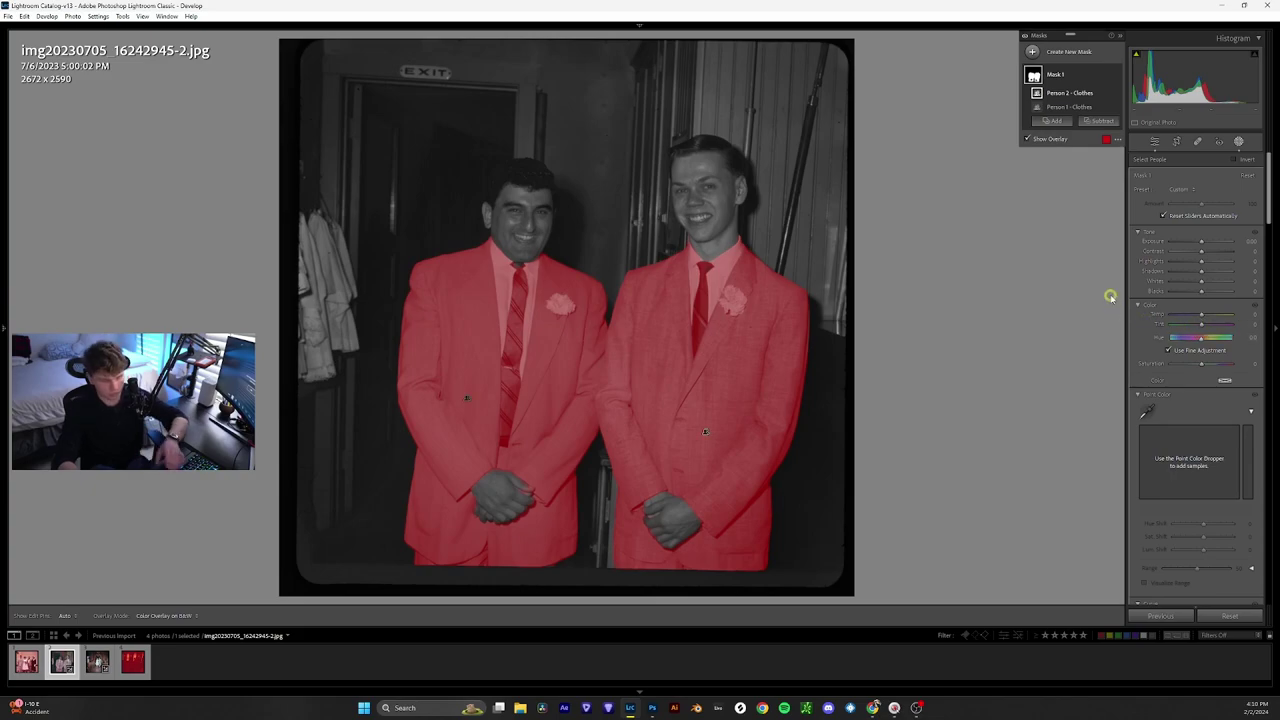
pyautogui.press('o')
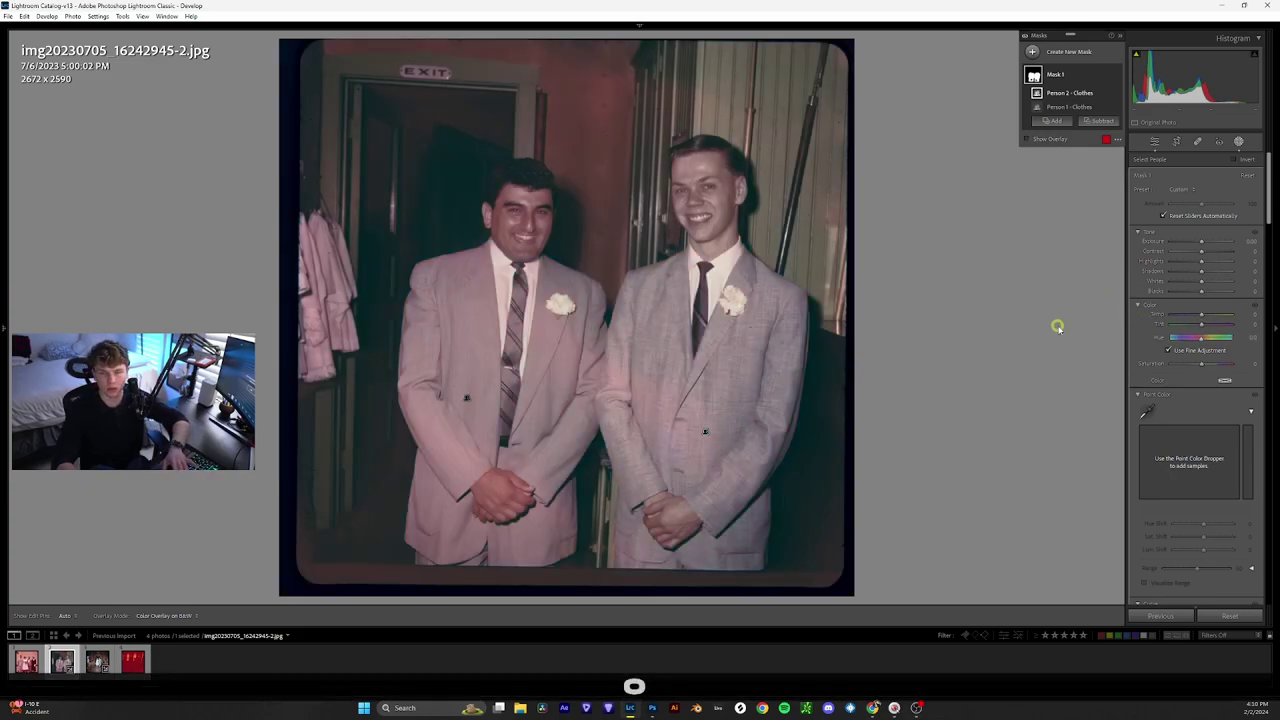
pyautogui.press('o')
pyautogui.press('o')
pyautogui.press('o')
pyautogui.press('o')
pyautogui.press('o')
pyautogui.press('o')
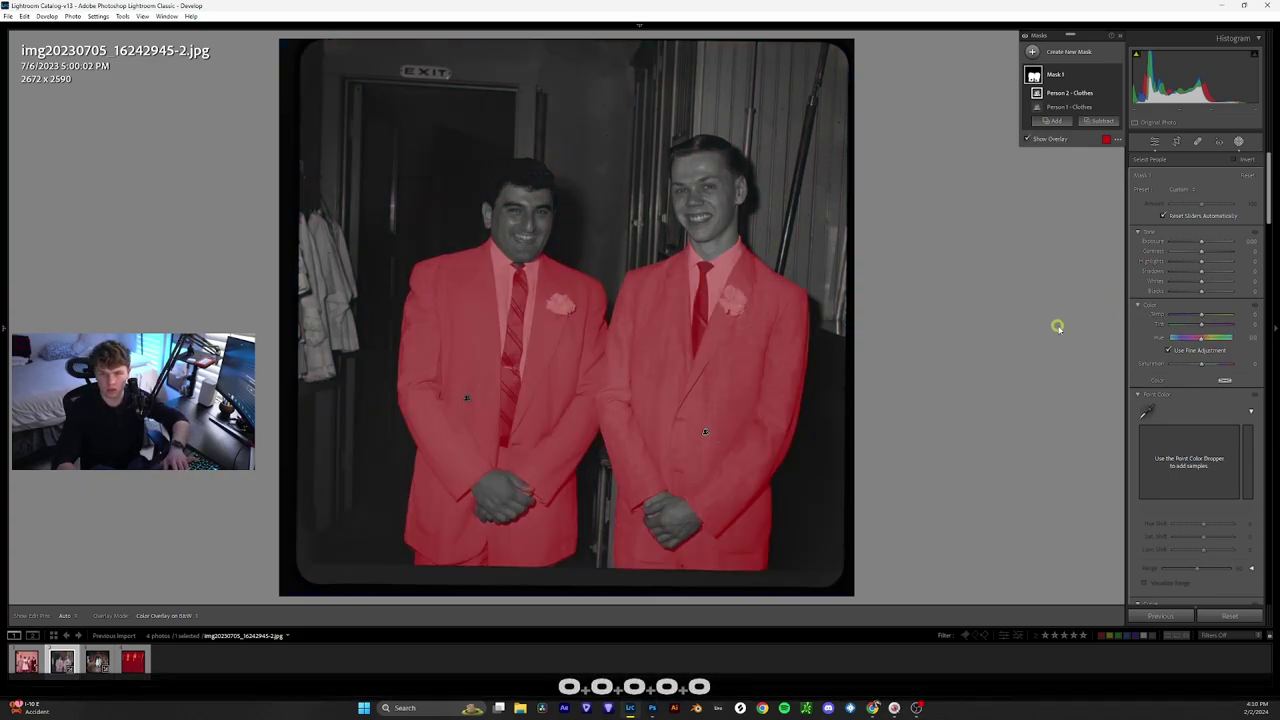
pyautogui.press('o')
pyautogui.press('o')
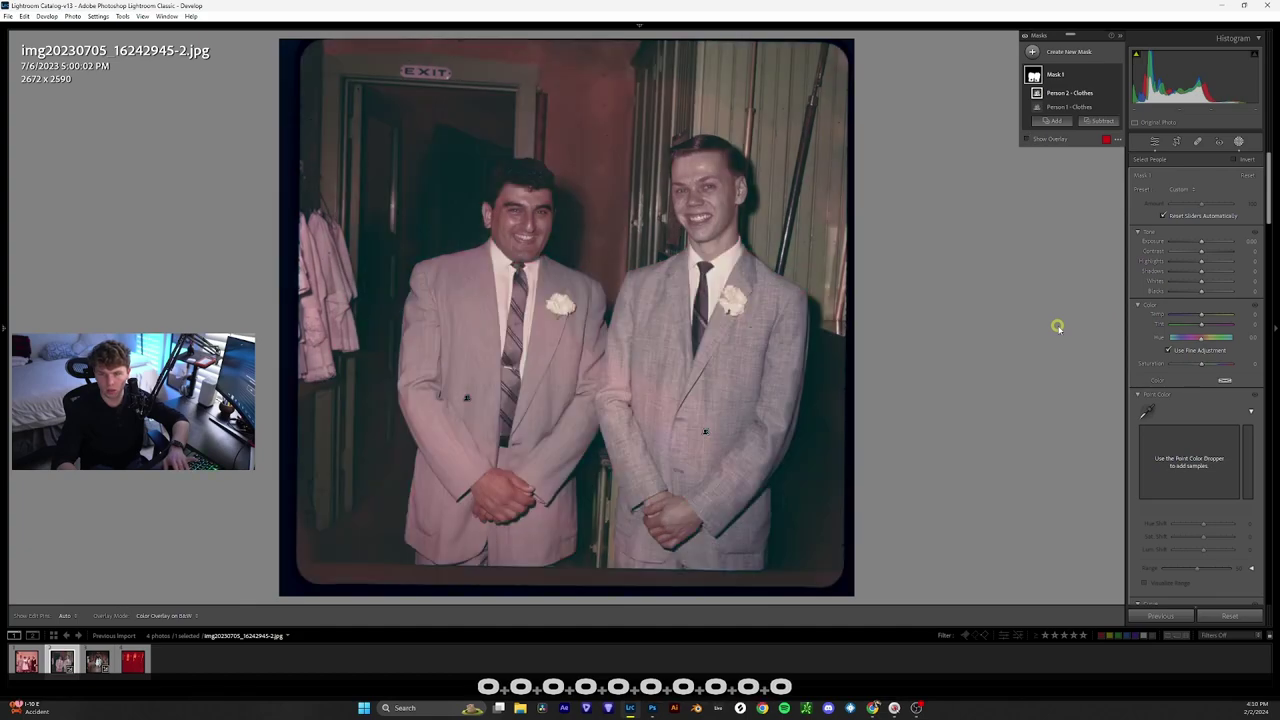
# Tweak the clothes mask's green curve and lower a red midtone point to 144/140 to cool the suits.
pyautogui.press('z')
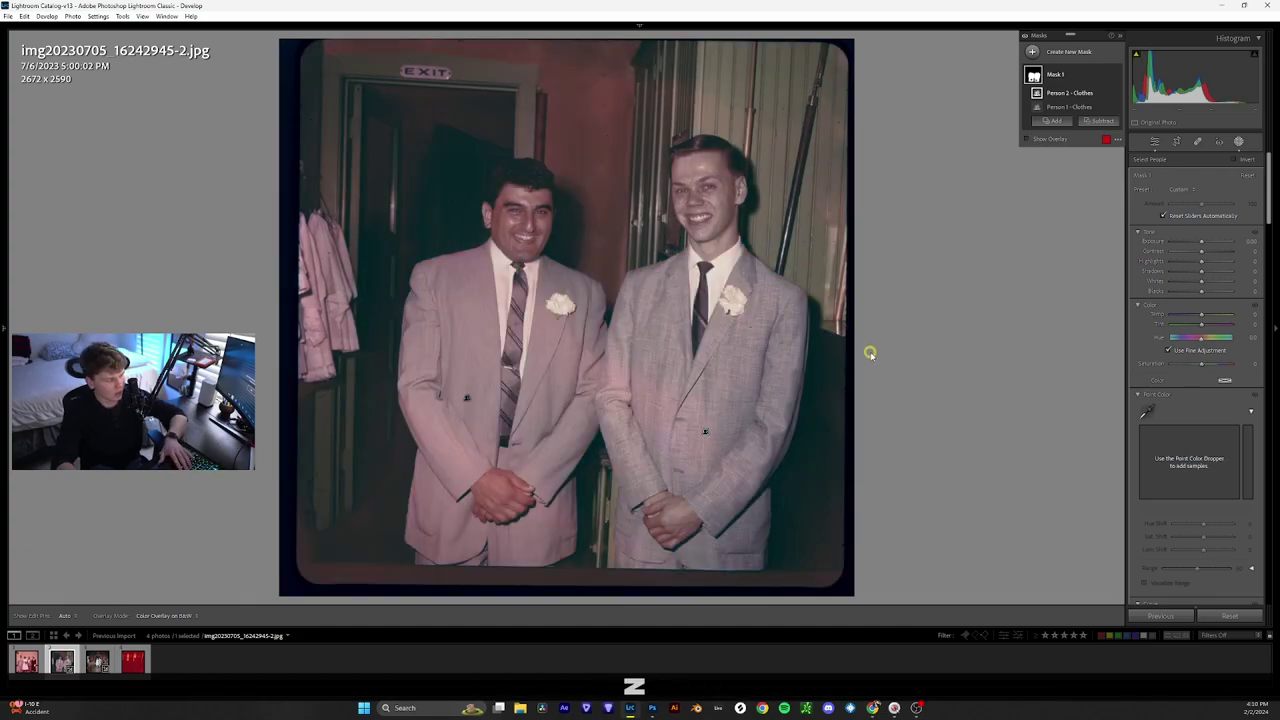
pyautogui.moveTo(771, 414); pyautogui.dragTo(523, 169)
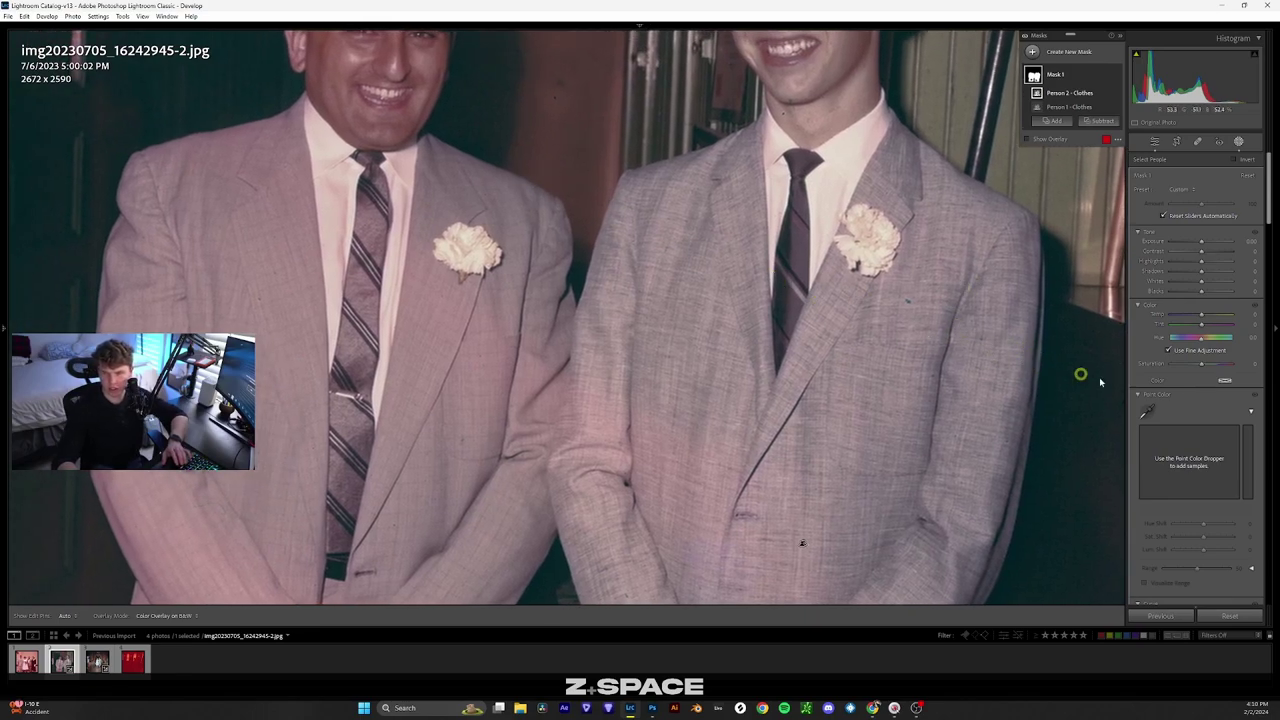
pyautogui.scroll(-5, 1228, 386)
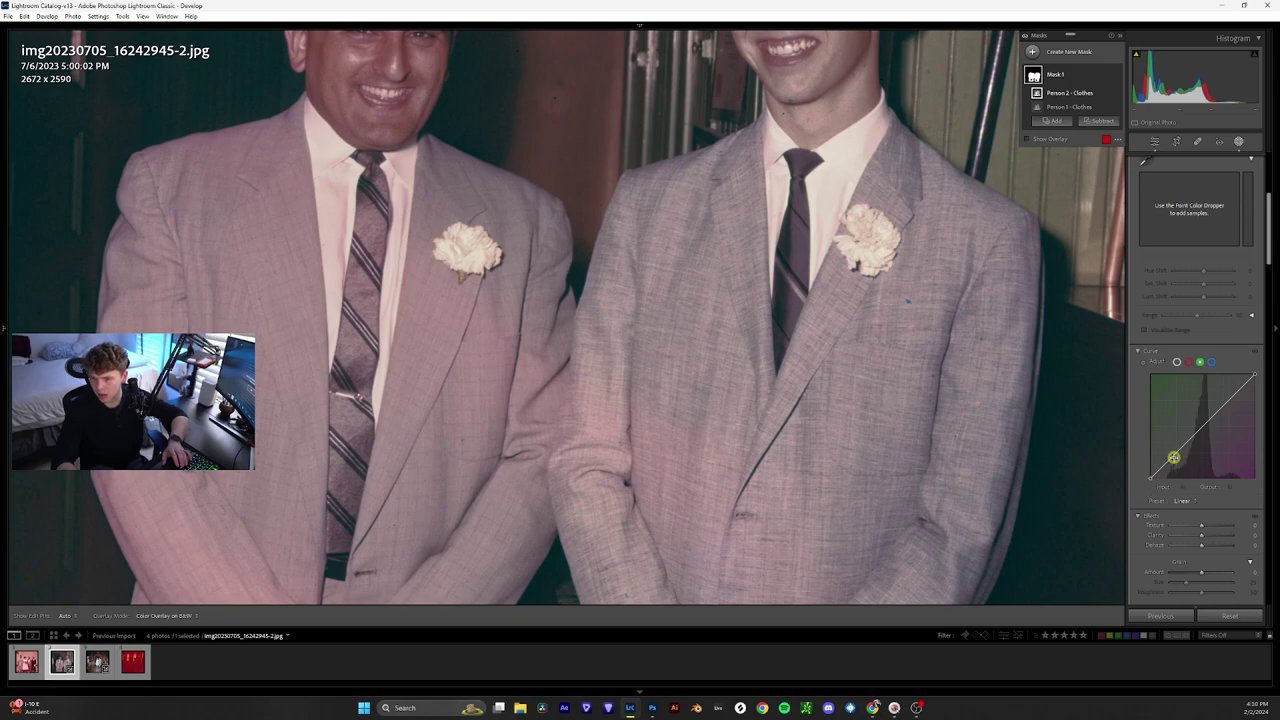
pyautogui.moveTo(1173, 457)
pyautogui.mouseDown()
pyautogui.moveTo(1197, 428)
pyautogui.moveTo(1170, 457)
pyautogui.mouseUp()
pyautogui.click(1188, 361)
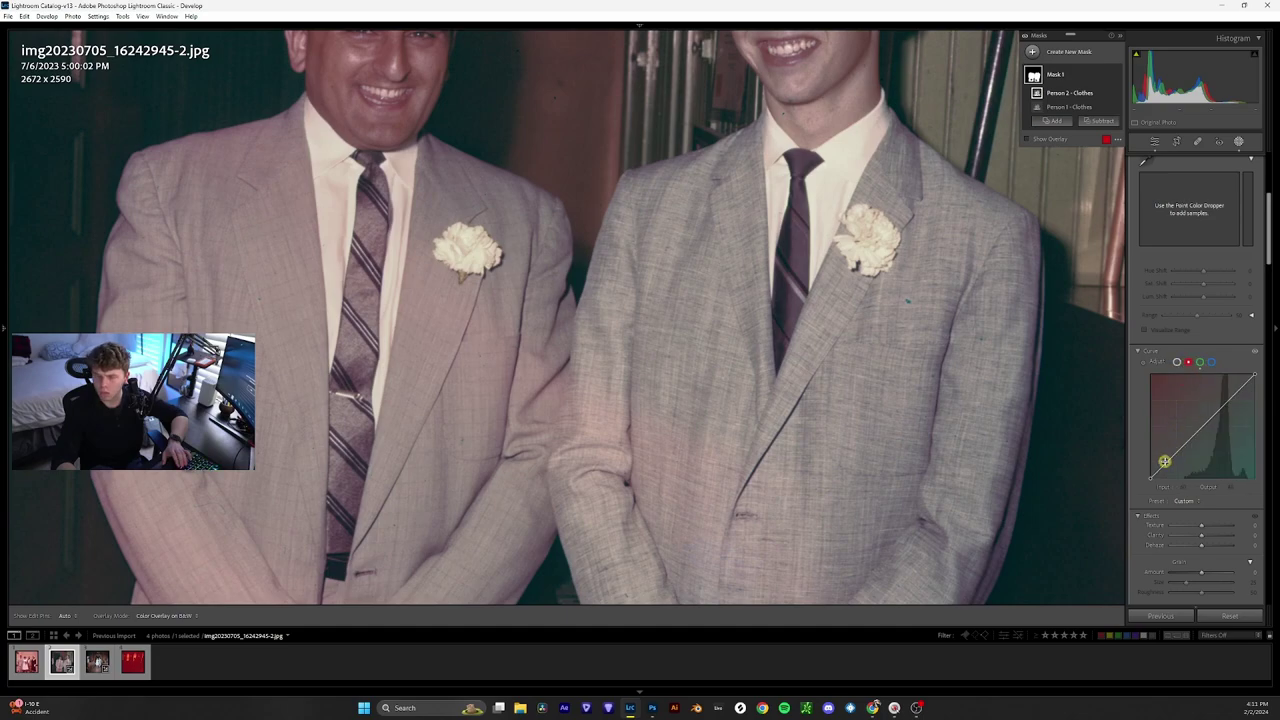
pyautogui.click(1210, 420)
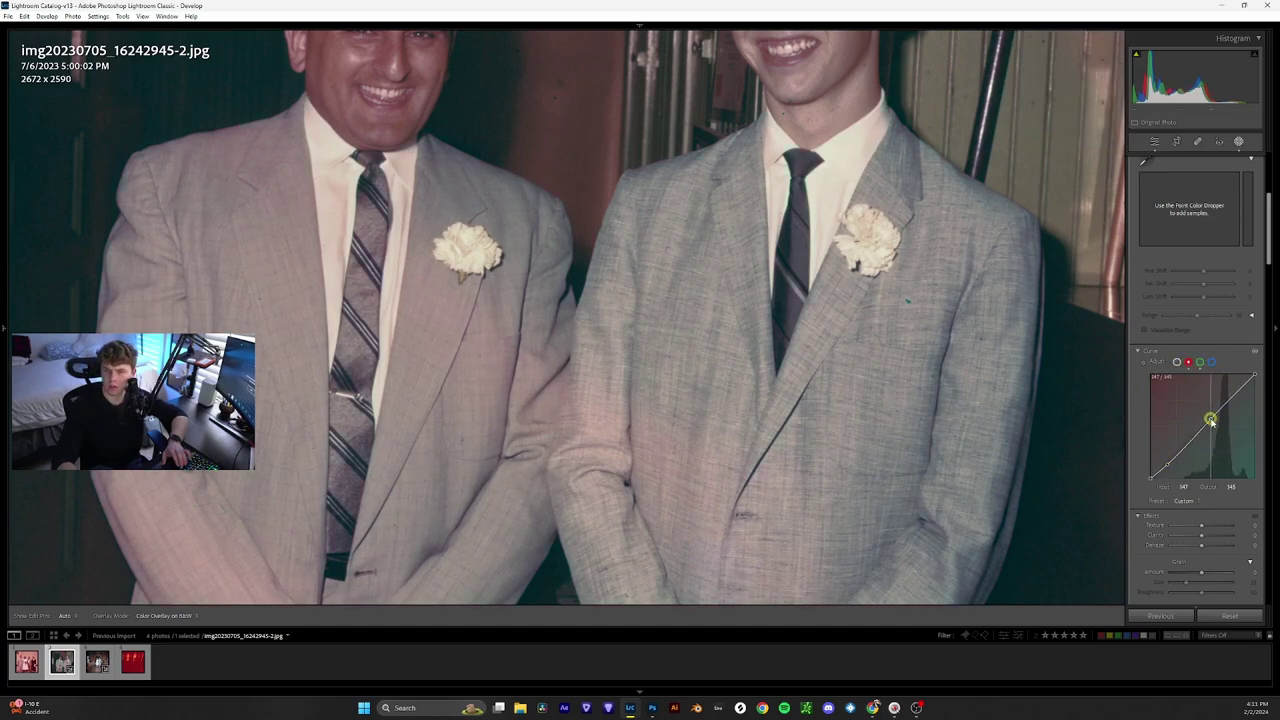
pyautogui.moveTo(1210, 420); pyautogui.dragTo(1212, 421)
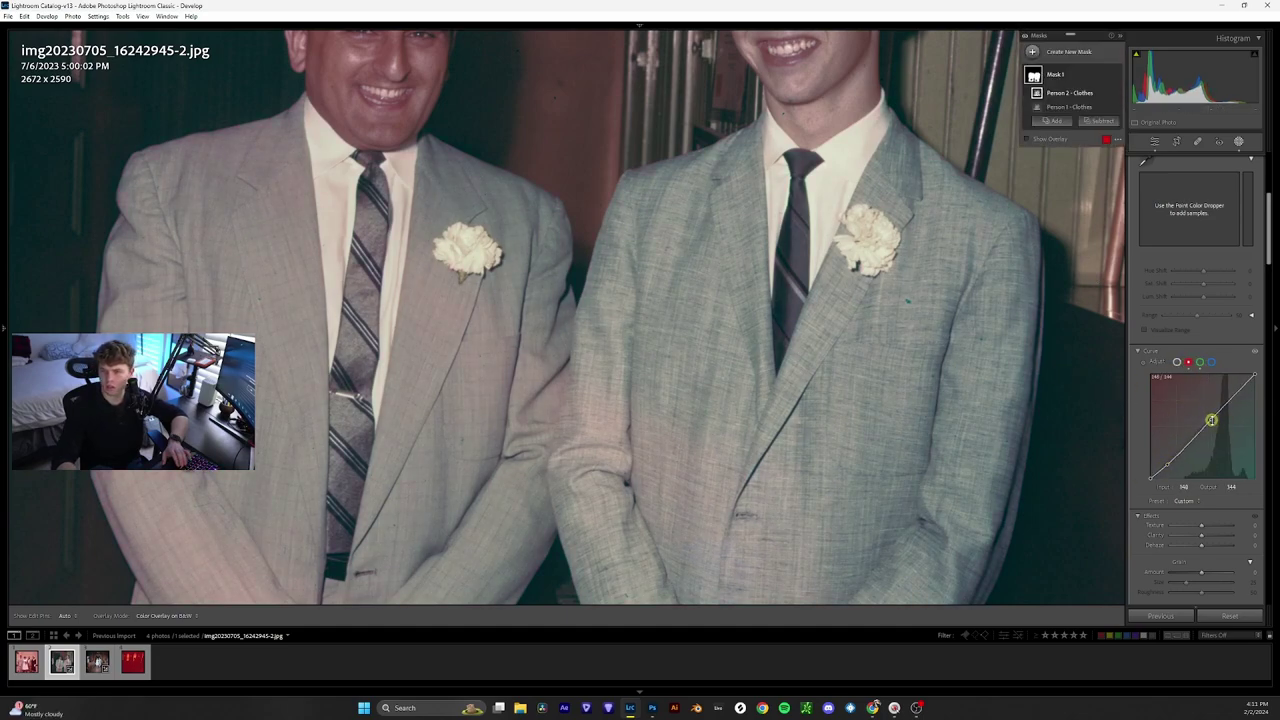
pyautogui.moveTo(1211, 420); pyautogui.dragTo(1205, 417)
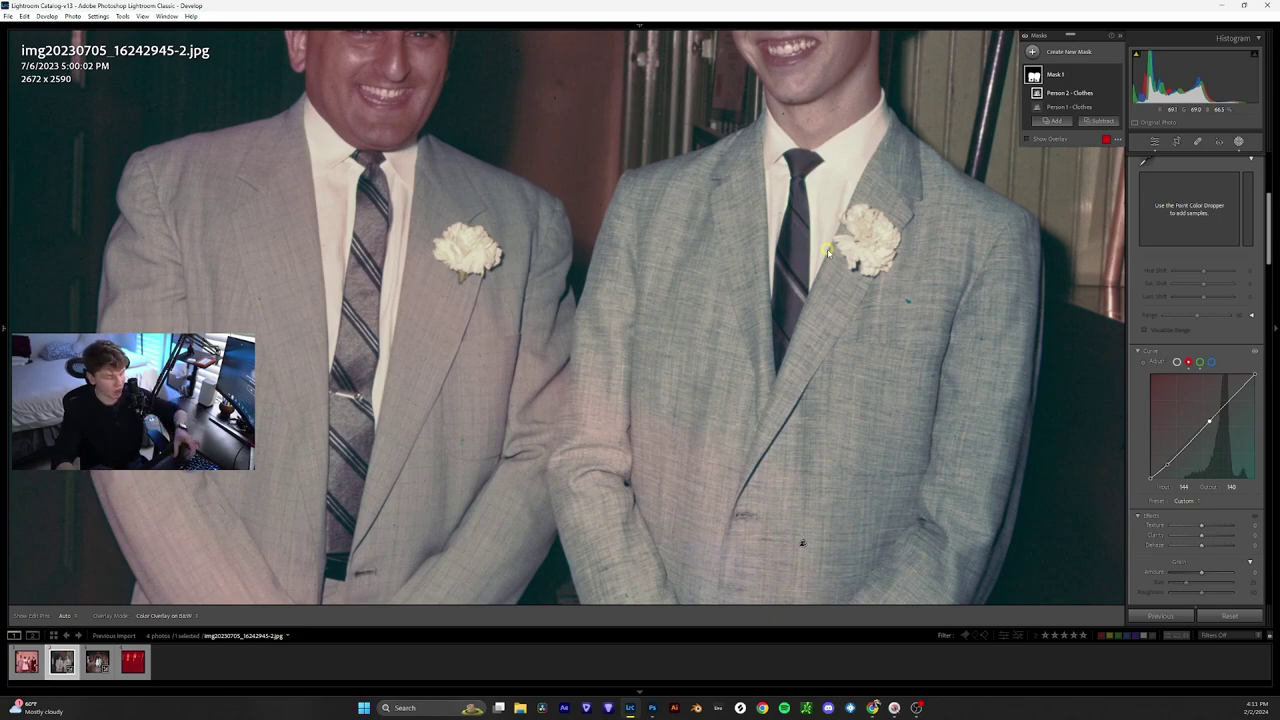
pyautogui.press('z')
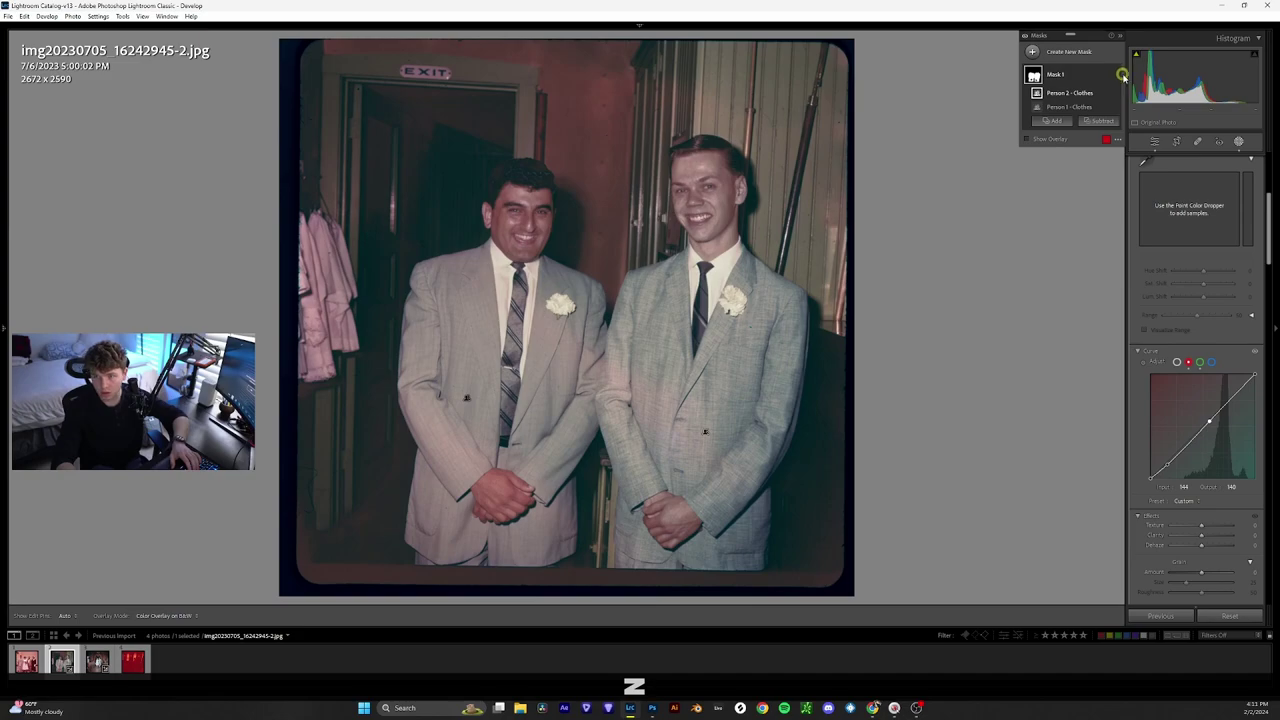
pyautogui.click(1116, 75)
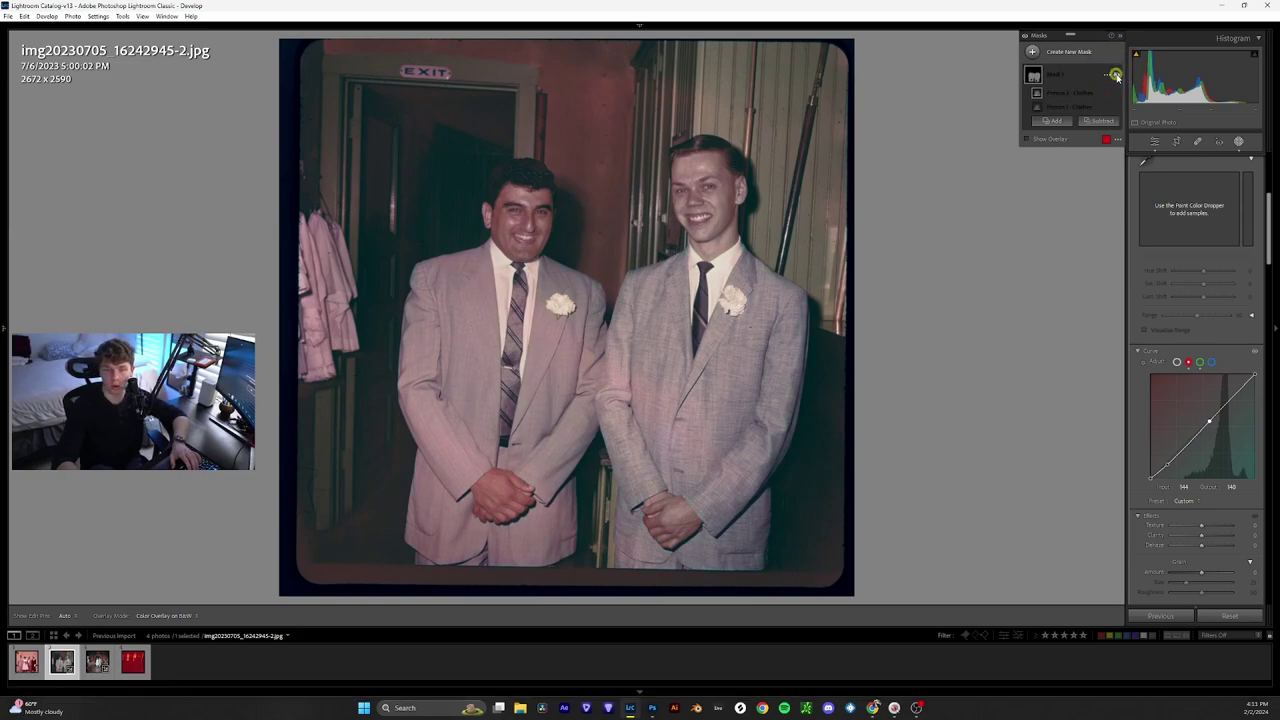
pyautogui.click(1116, 75)
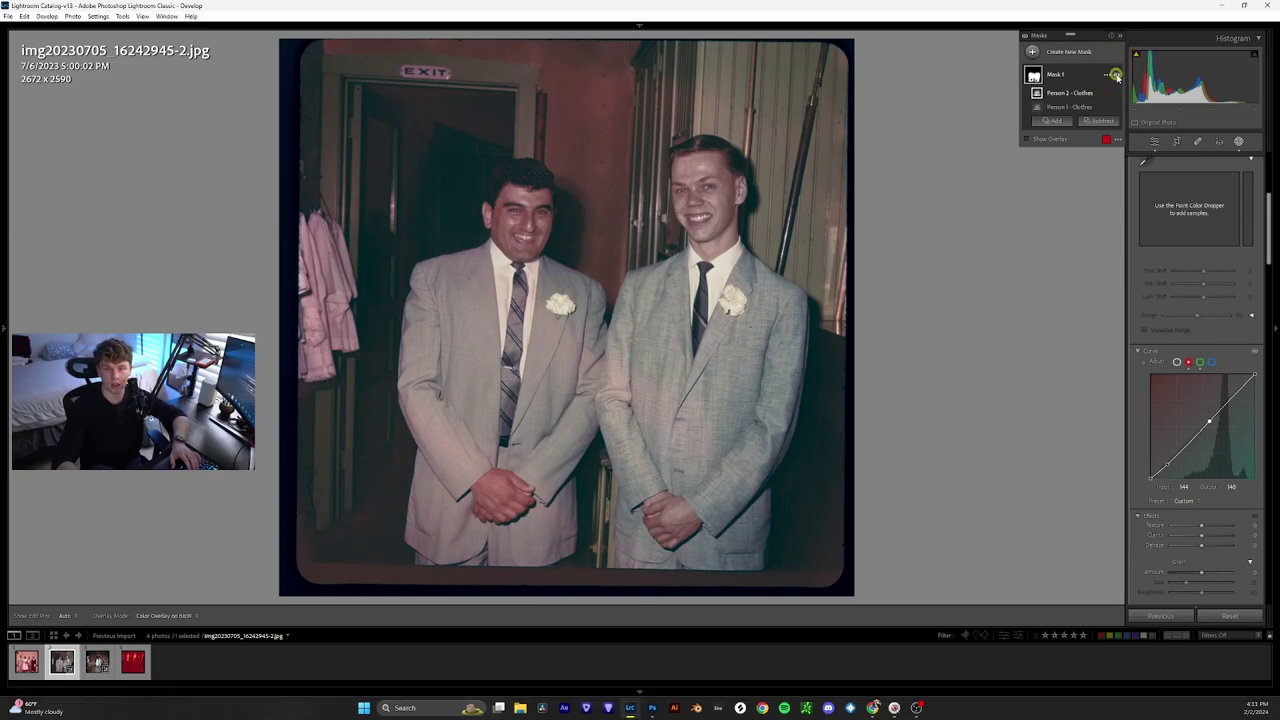
pyautogui.click(1116, 75)
pyautogui.click(1116, 75)
pyautogui.click(1116, 75)
pyautogui.click(1116, 75)
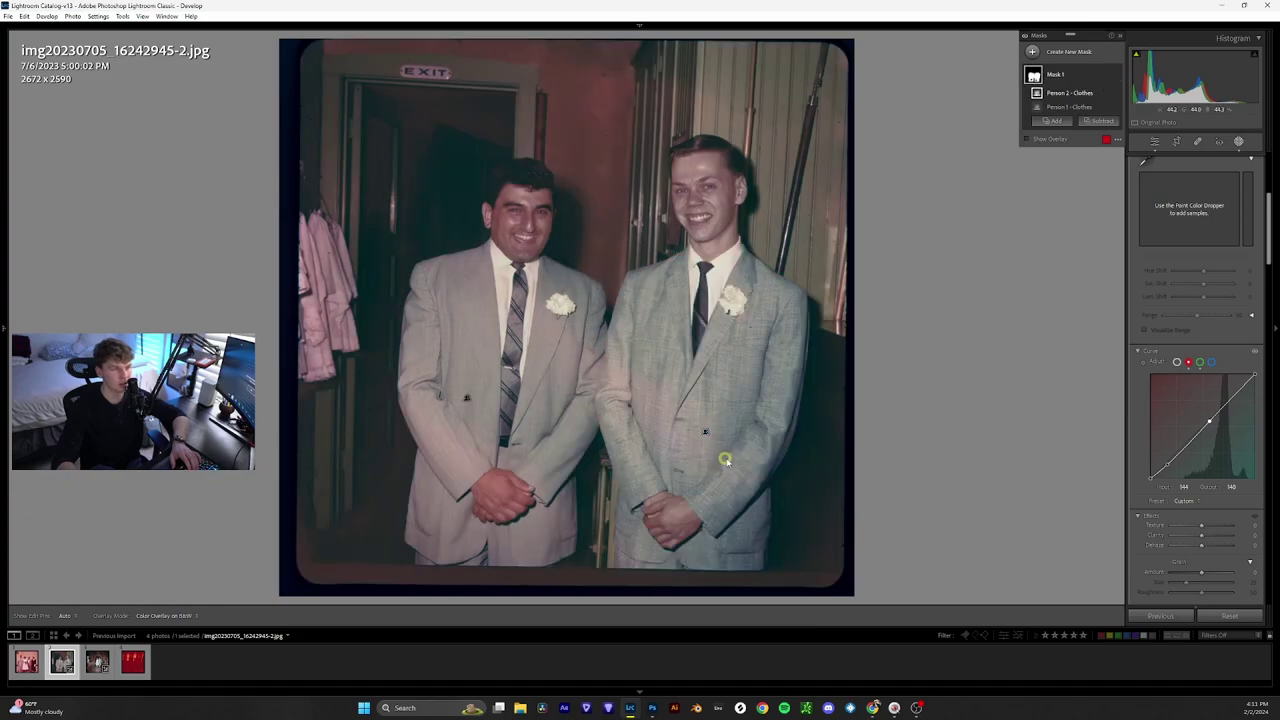
pyautogui.press('z')
pyautogui.press('z')
# Create a People mask of the left man's facial skin, body skin, eyebrows and lips.
pyautogui.click(1071, 52)
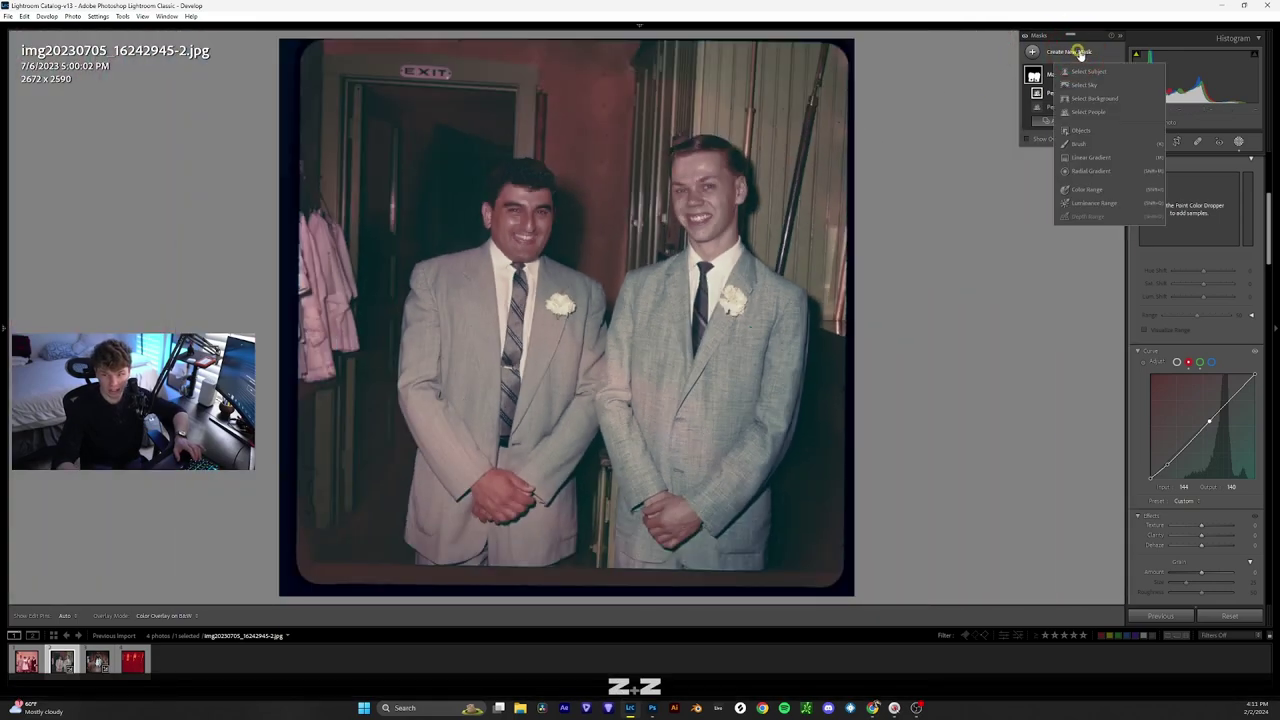
pyautogui.click(1116, 111)
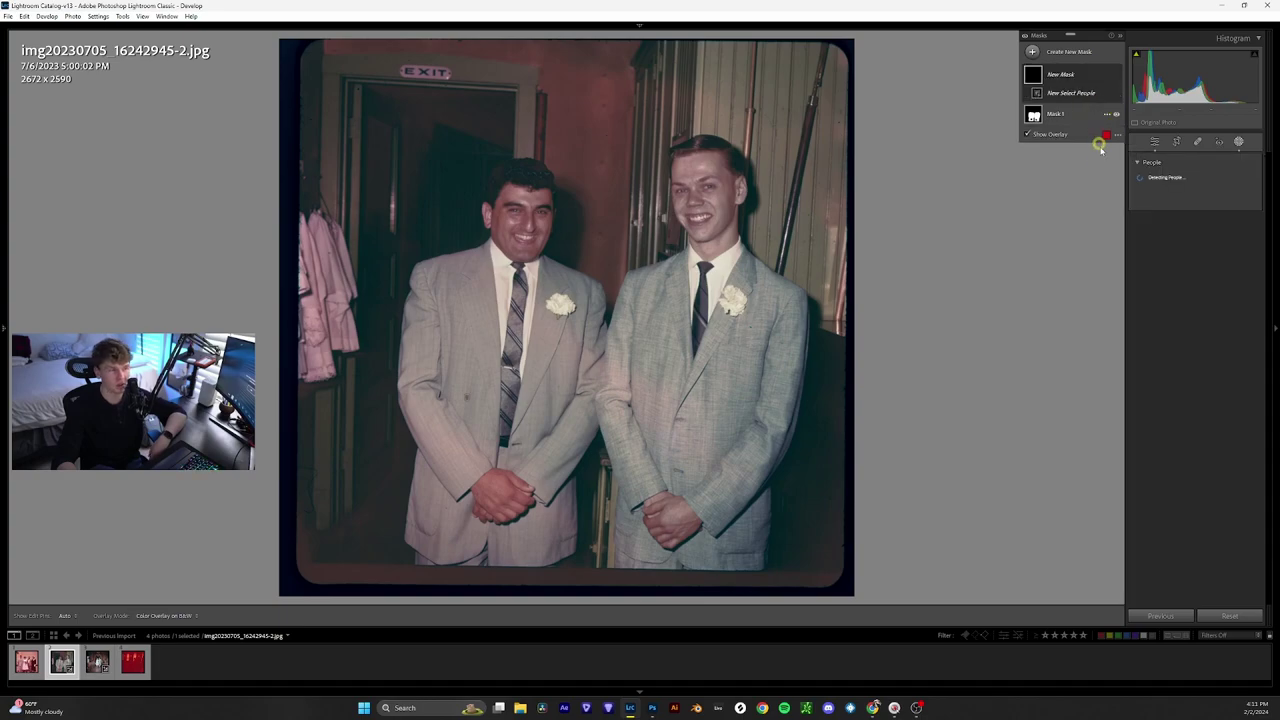
pyautogui.click(1178, 181)
pyautogui.click(1146, 240)
pyautogui.click(1146, 254)
pyautogui.click(1146, 269)
pyautogui.click(1146, 311)
pyautogui.click(1230, 386)
# Add a point on the left man's skin mask red curve to reduce redness.
pyautogui.press('o')
pyautogui.press('z')
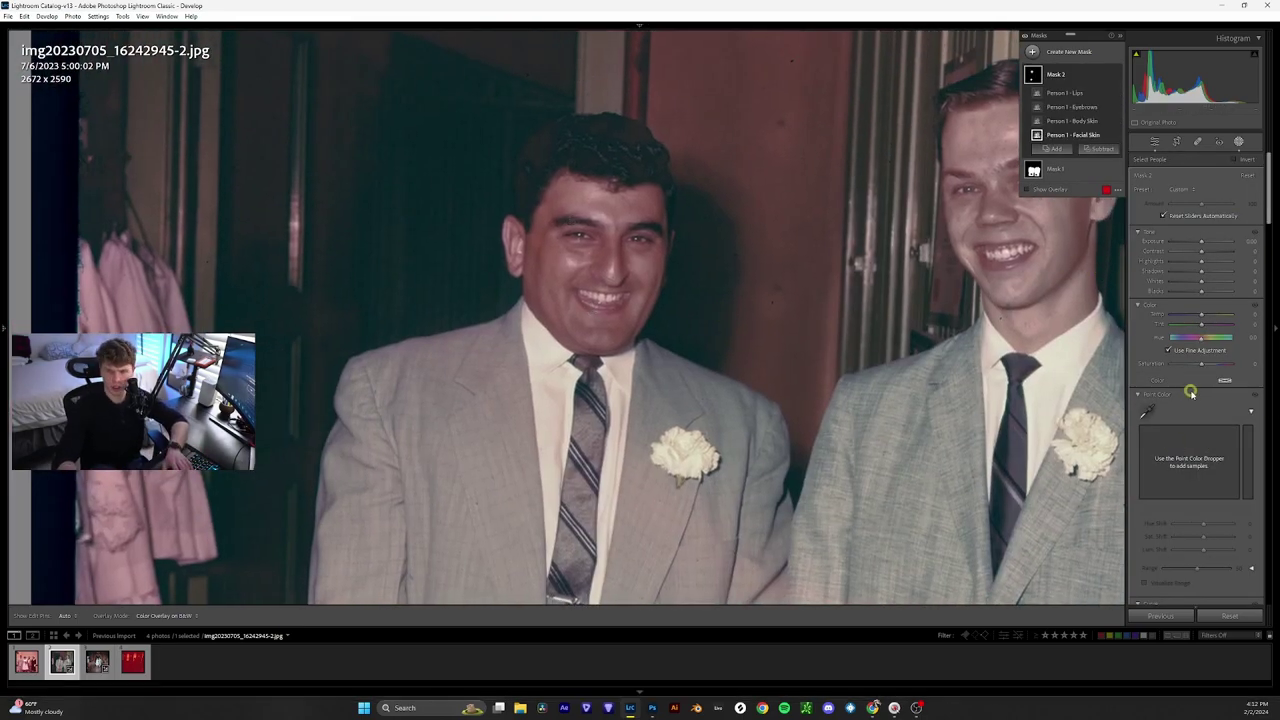
pyautogui.scroll(-4, 1200, 420)
pyautogui.click(1188, 361)
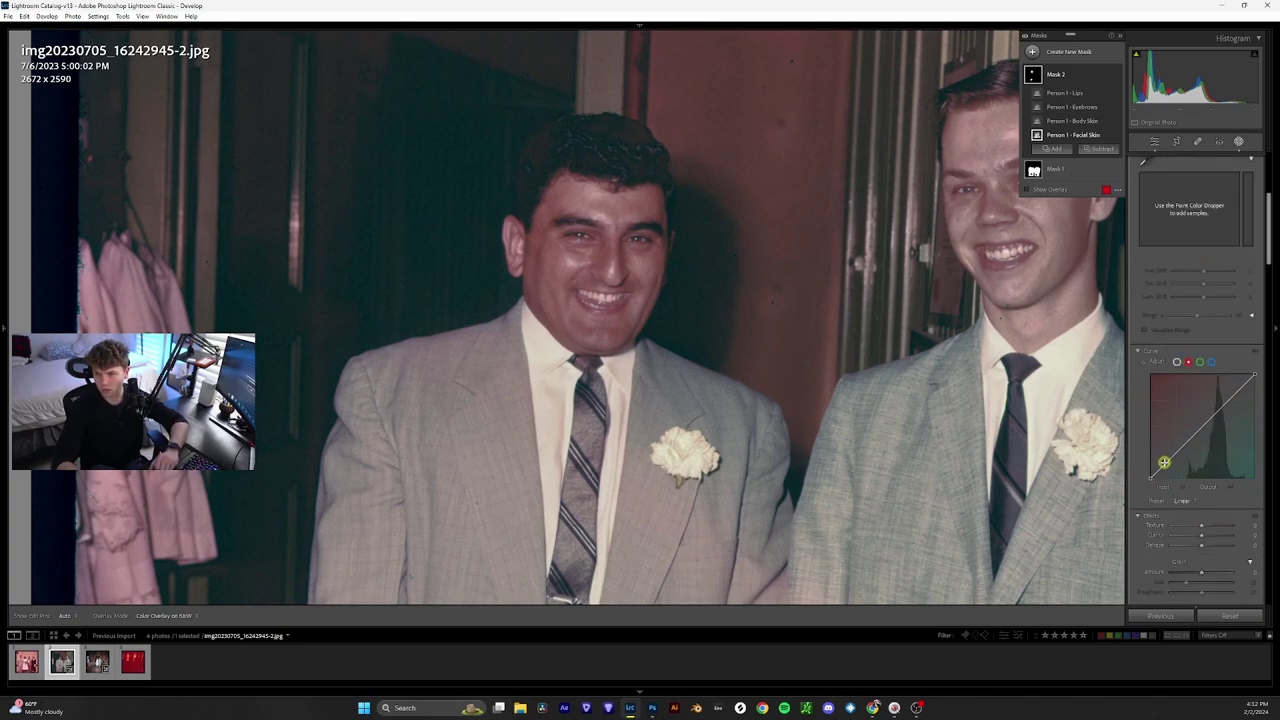
pyautogui.click(1213, 415)
pyautogui.scroll(4, 1200, 300)
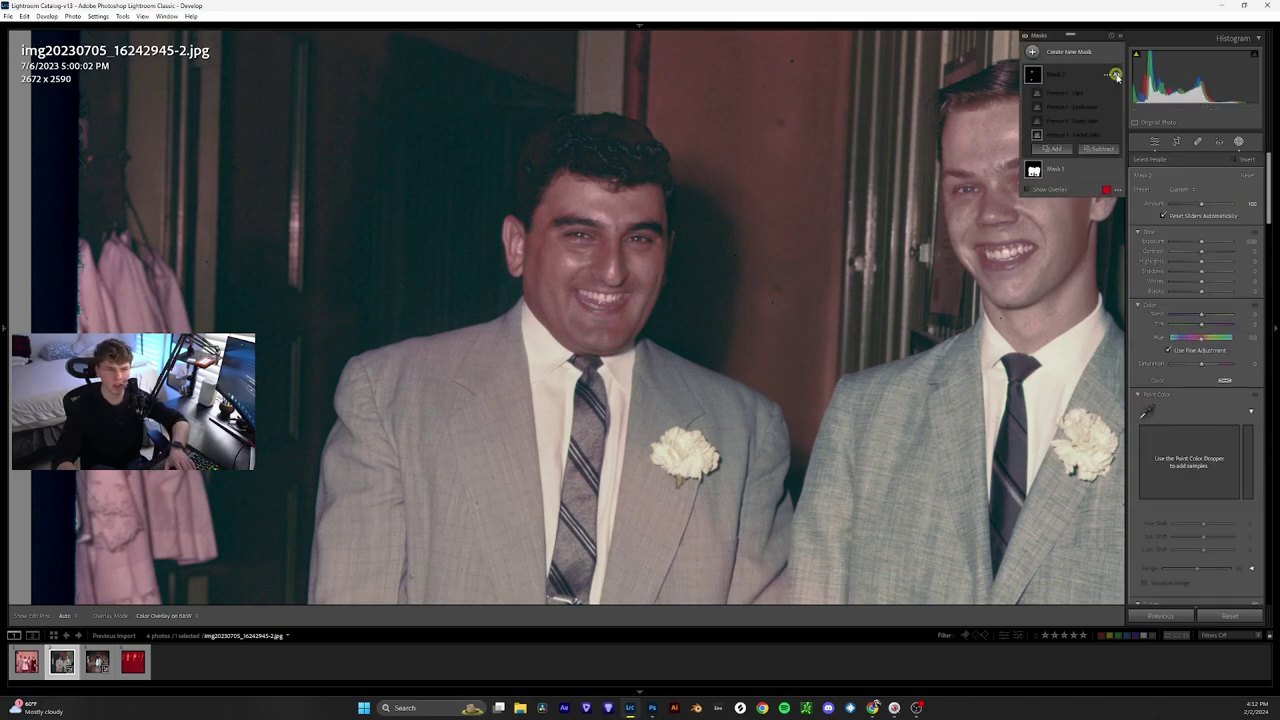
# Create a matching skin mask, including lips, for the right man.
pyautogui.press('space')
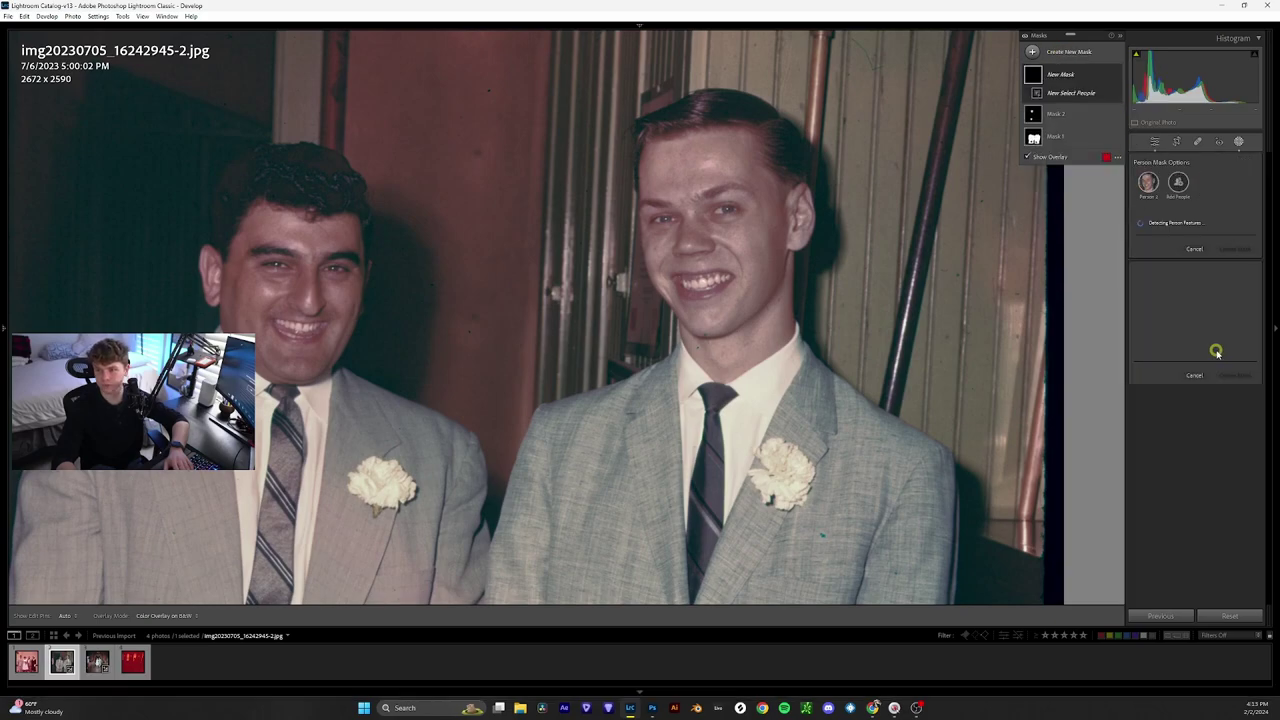
pyautogui.click(1150, 307)
pyautogui.click(1234, 383)
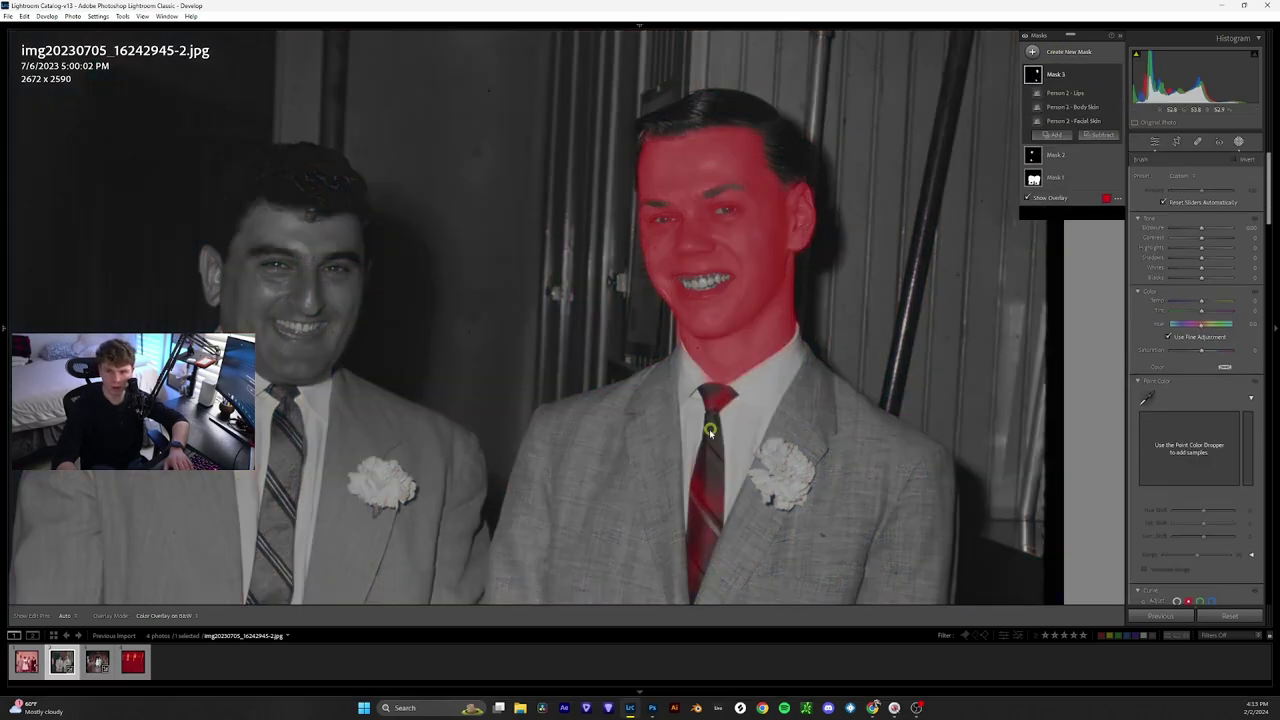
pyautogui.press('k')
pyautogui.scroll(-5, 1190, 400)
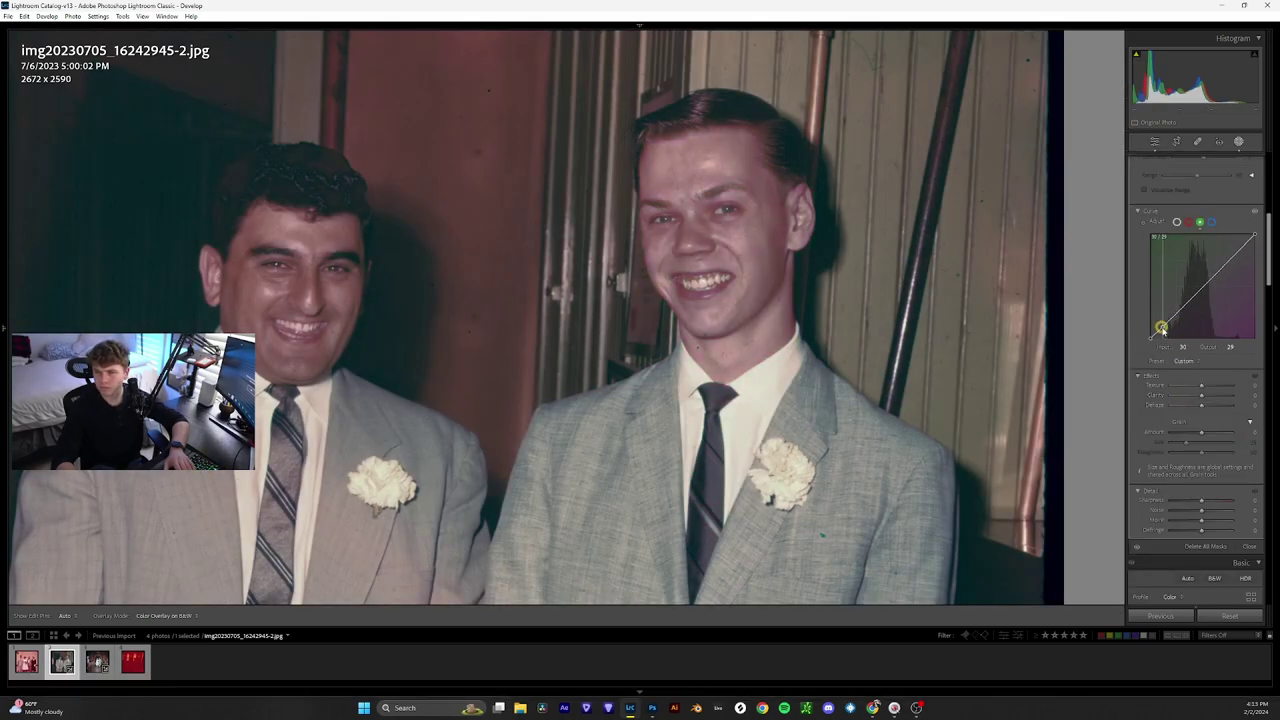
pyautogui.scroll(6, 1158, 310)
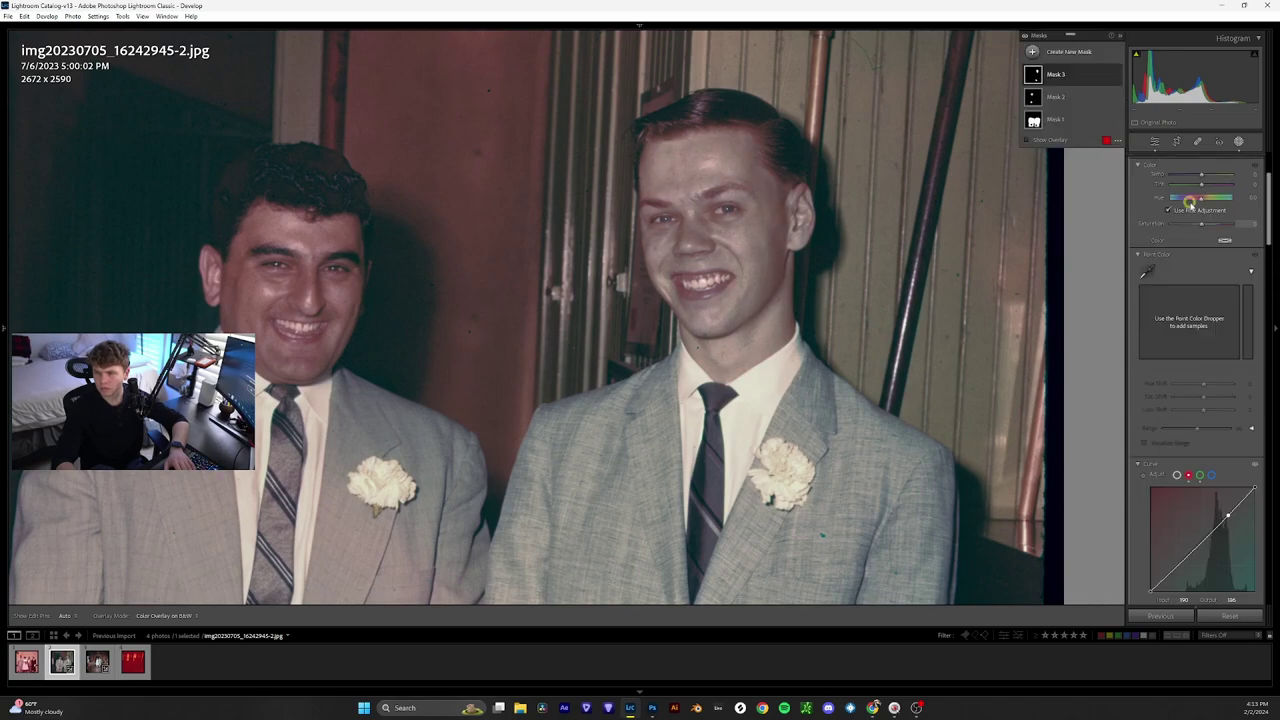
pyautogui.scroll(-5, 1140, 280)
pyautogui.scroll(5, 1129, 286)
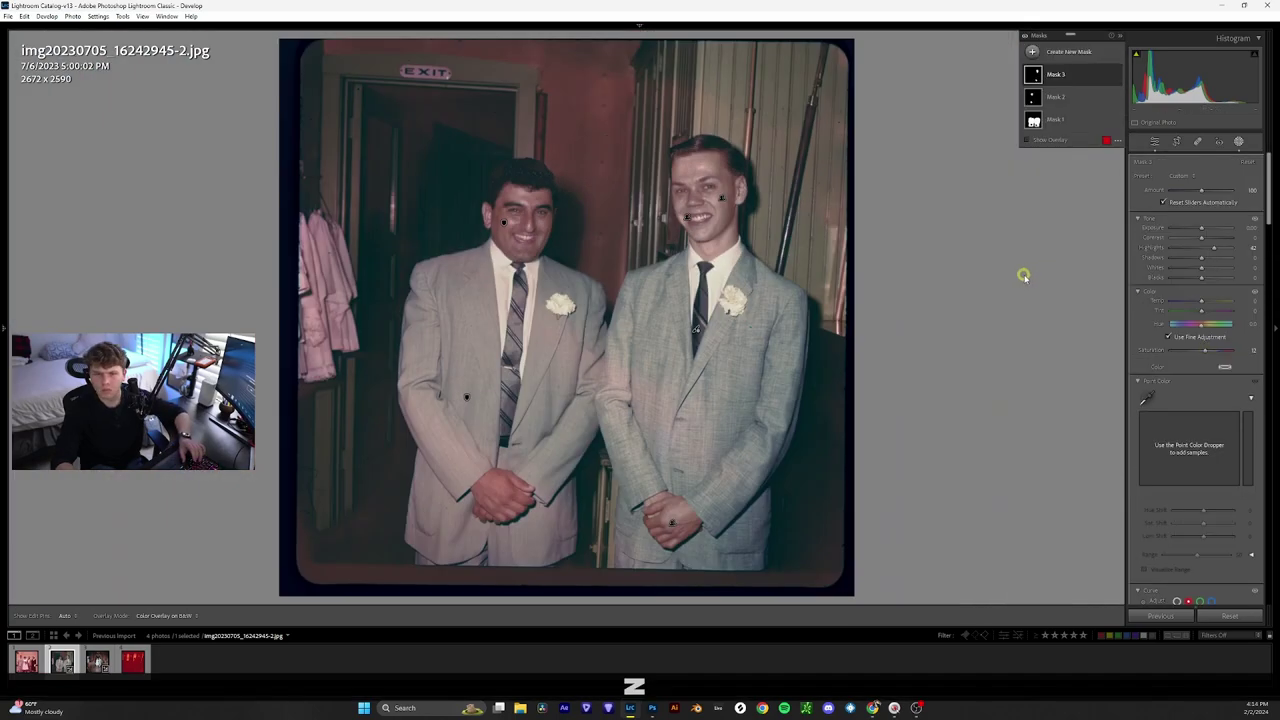
pyautogui.press('z')
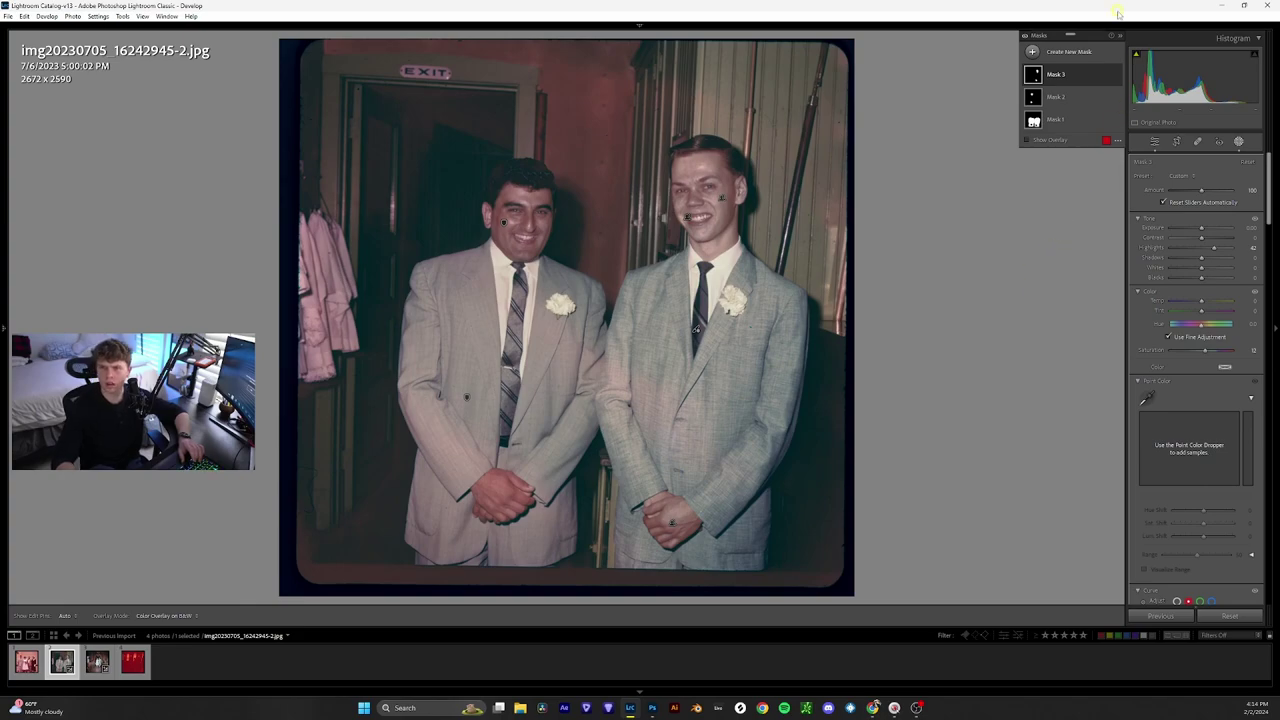
pyautogui.click(1117, 76)
pyautogui.click(1115, 97)
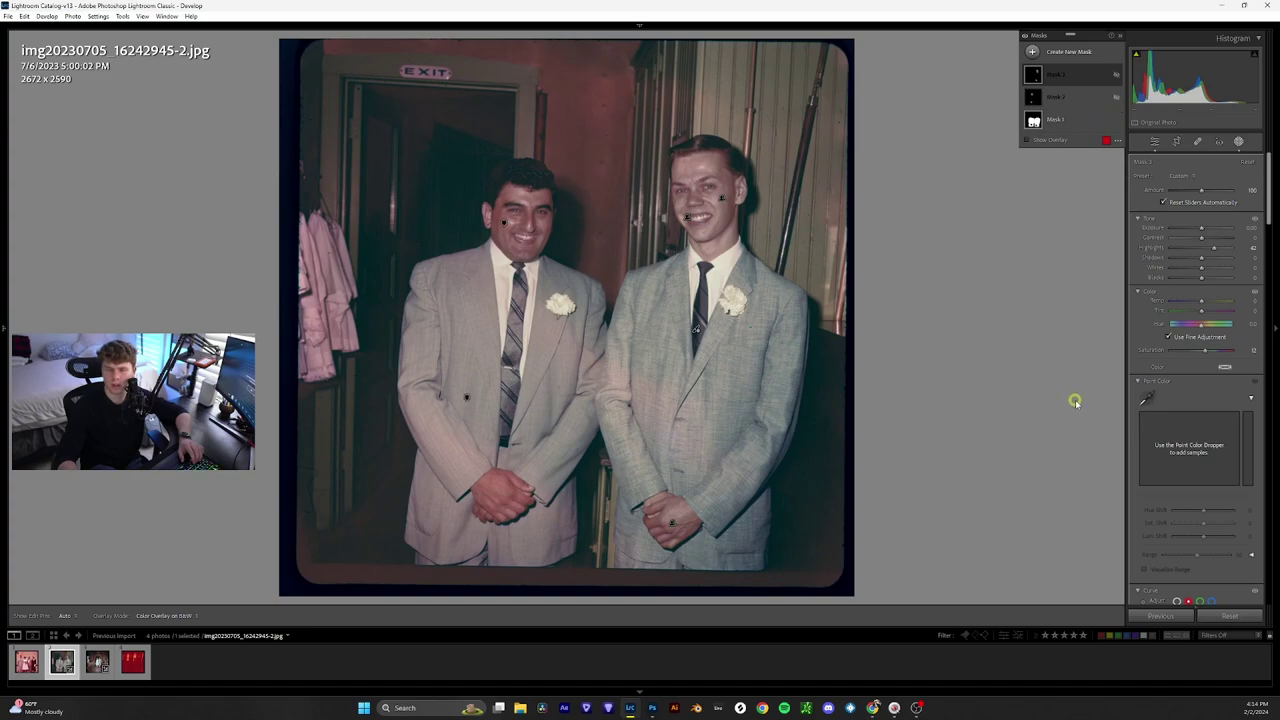
pyautogui.click(1115, 97)
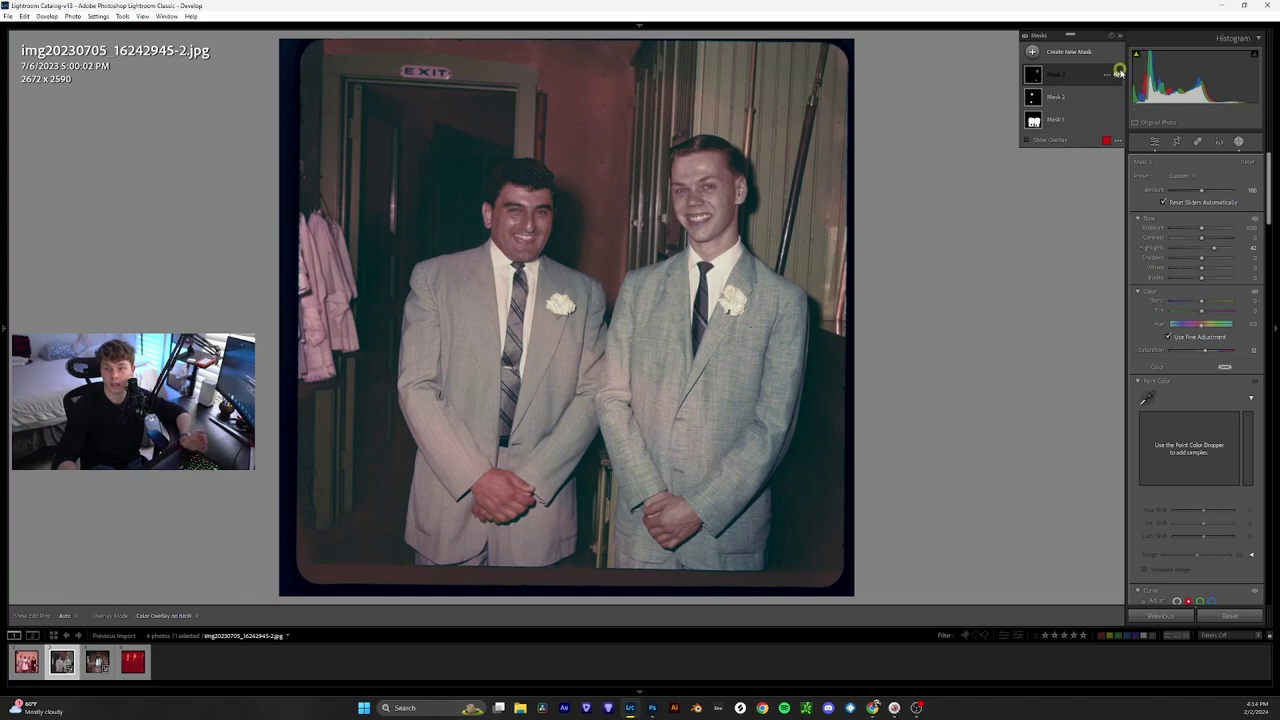
pyautogui.click(1117, 74)
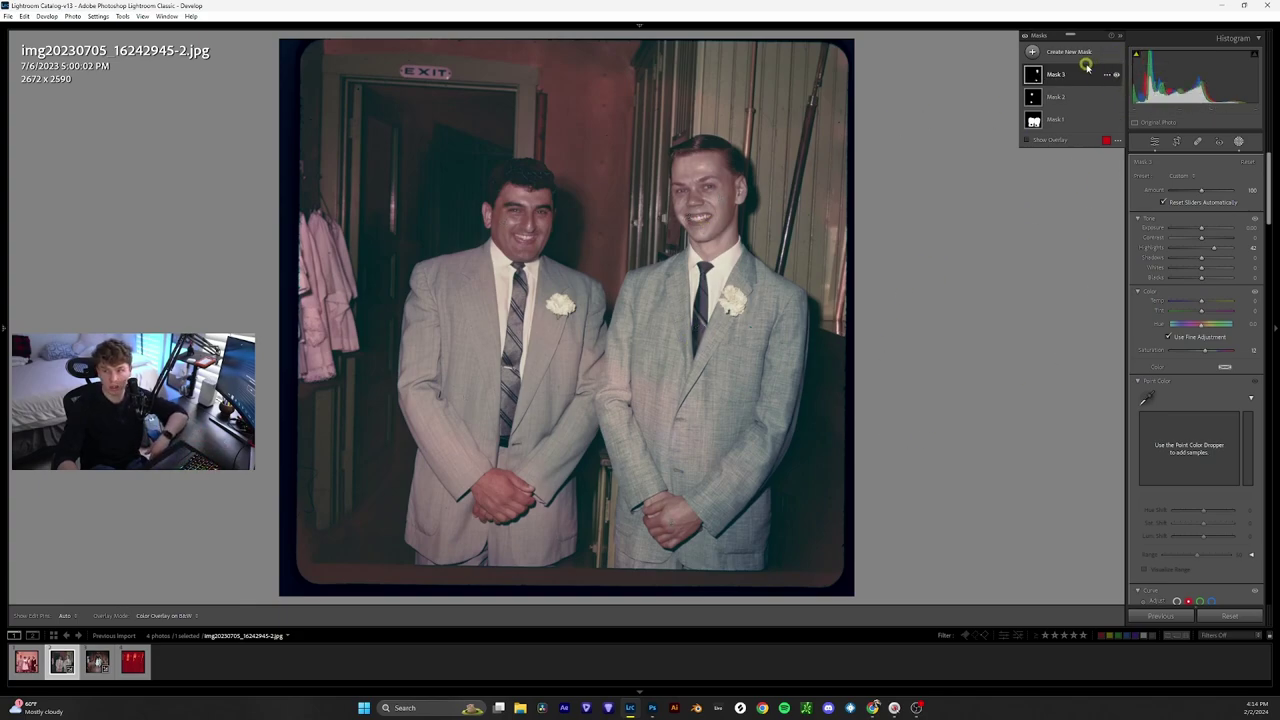
pyautogui.press('z')
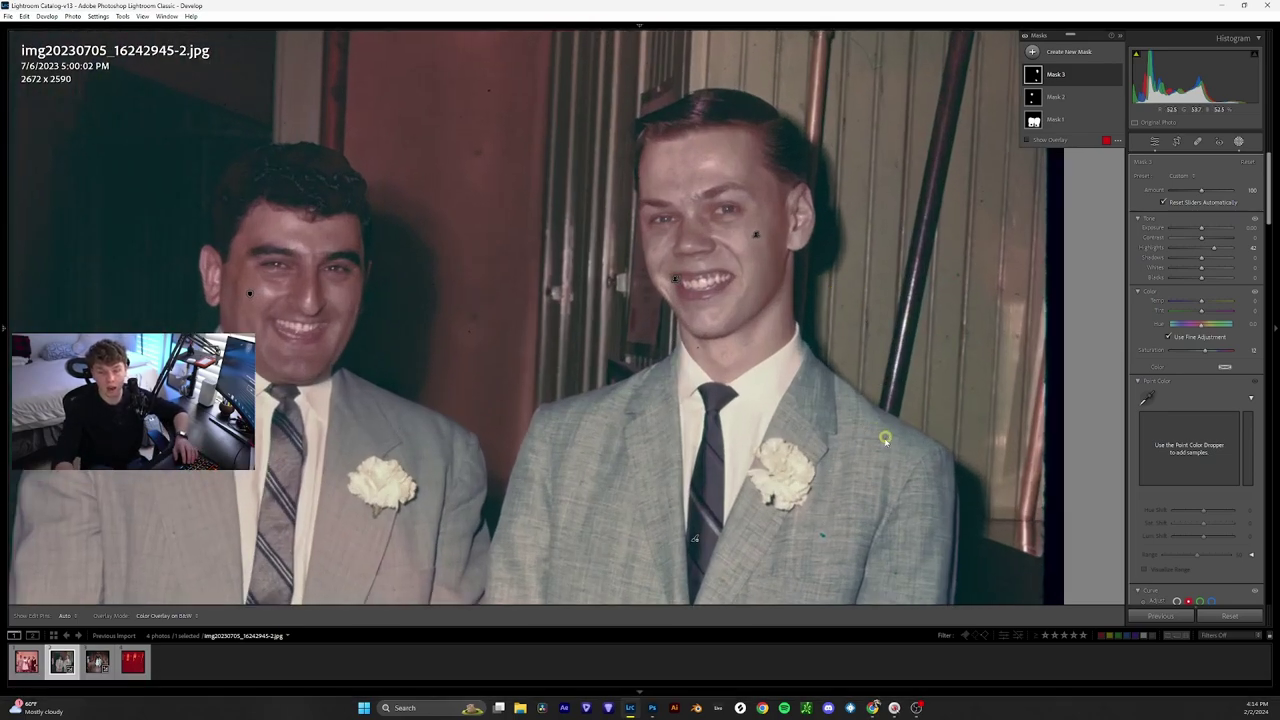
# Pan over the men's faces and expand Mask 3 to show its skin components.
pyautogui.press('space')
pyautogui.moveTo(877, 443); pyautogui.dragTo(740, 371)
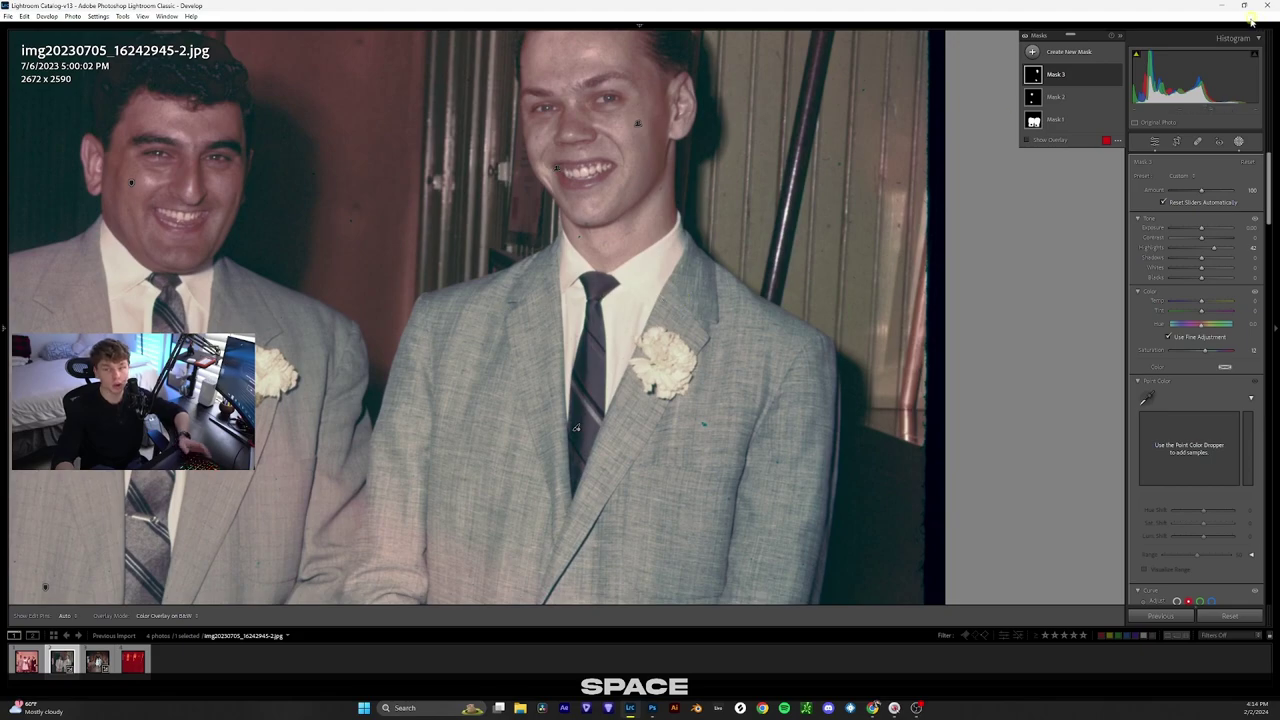
pyautogui.click(1052, 76)
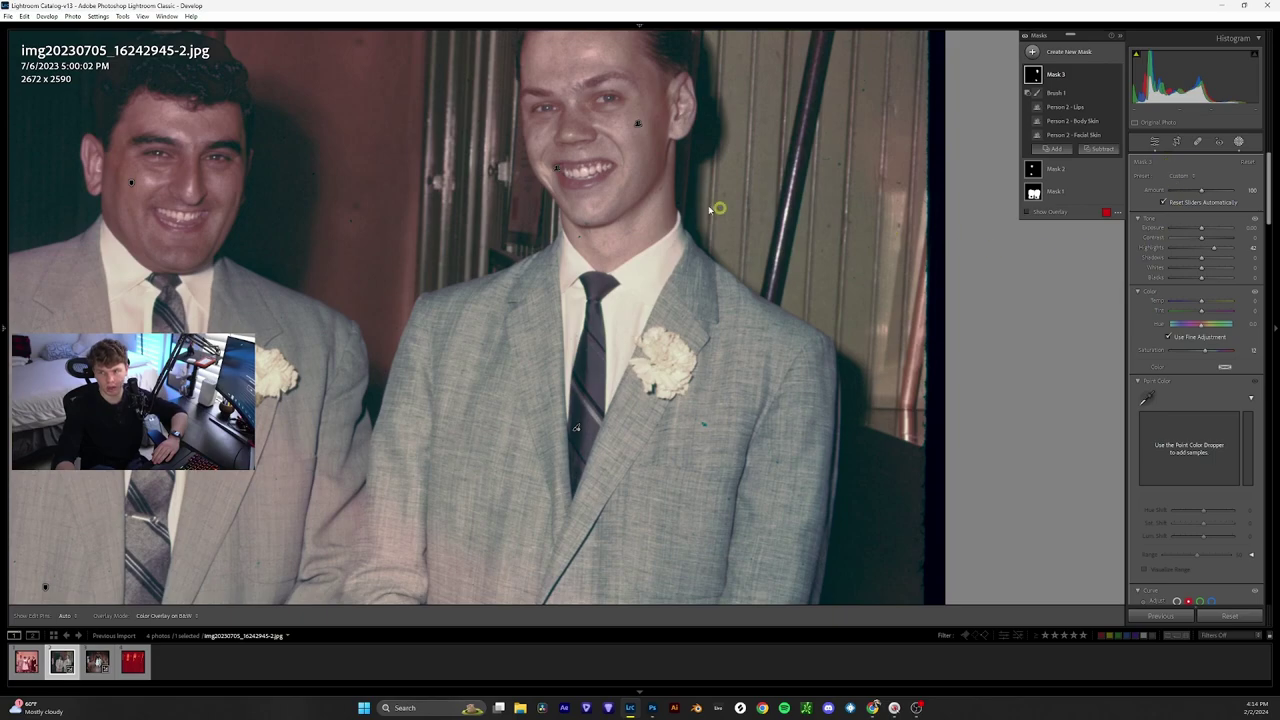
# Zoom out so the whole corrected two-men portrait, with grey suits and natural skin, fits the view.
pyautogui.press('z')
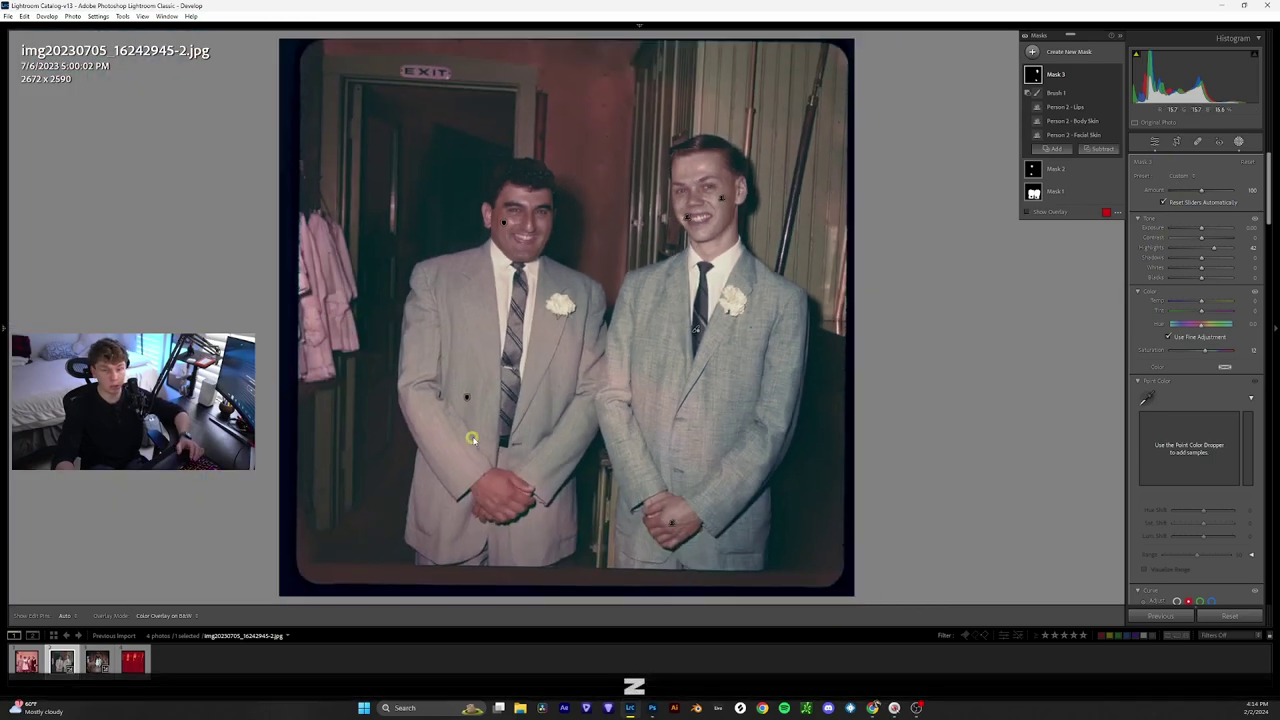